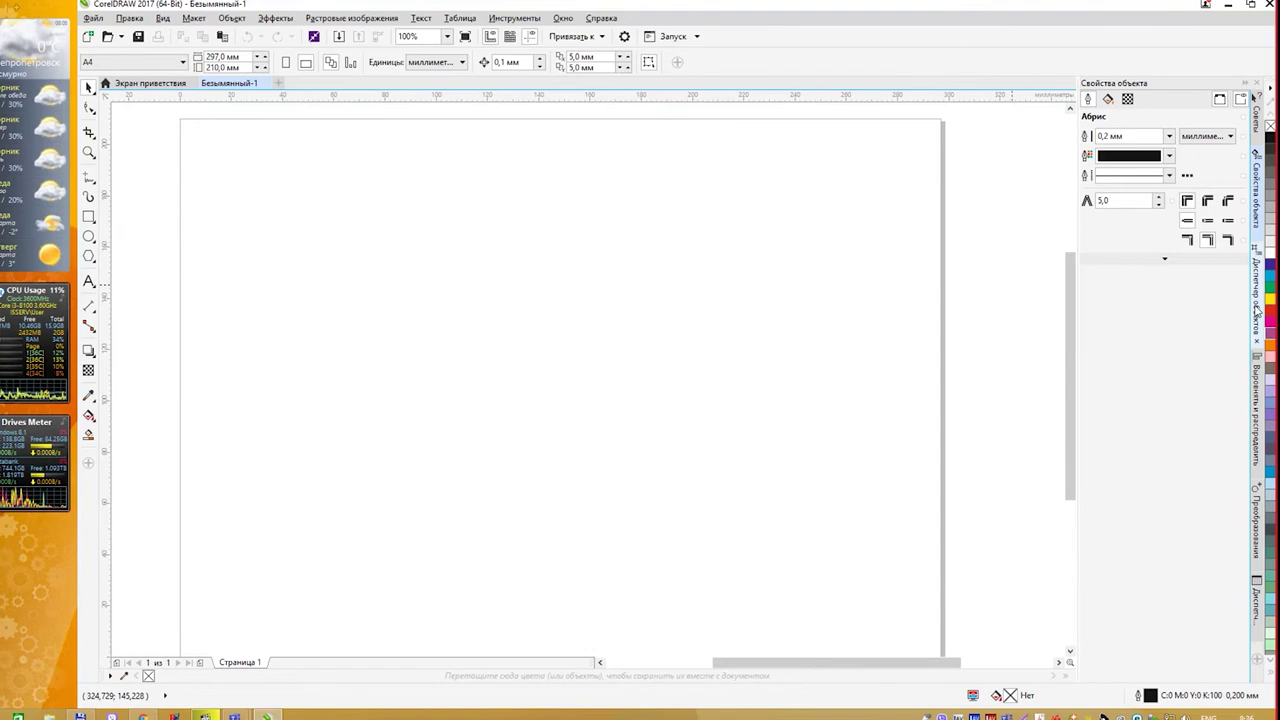
Show the Object Manager, add three pages after page 1, and return to page 1.
left_click(1256, 312)
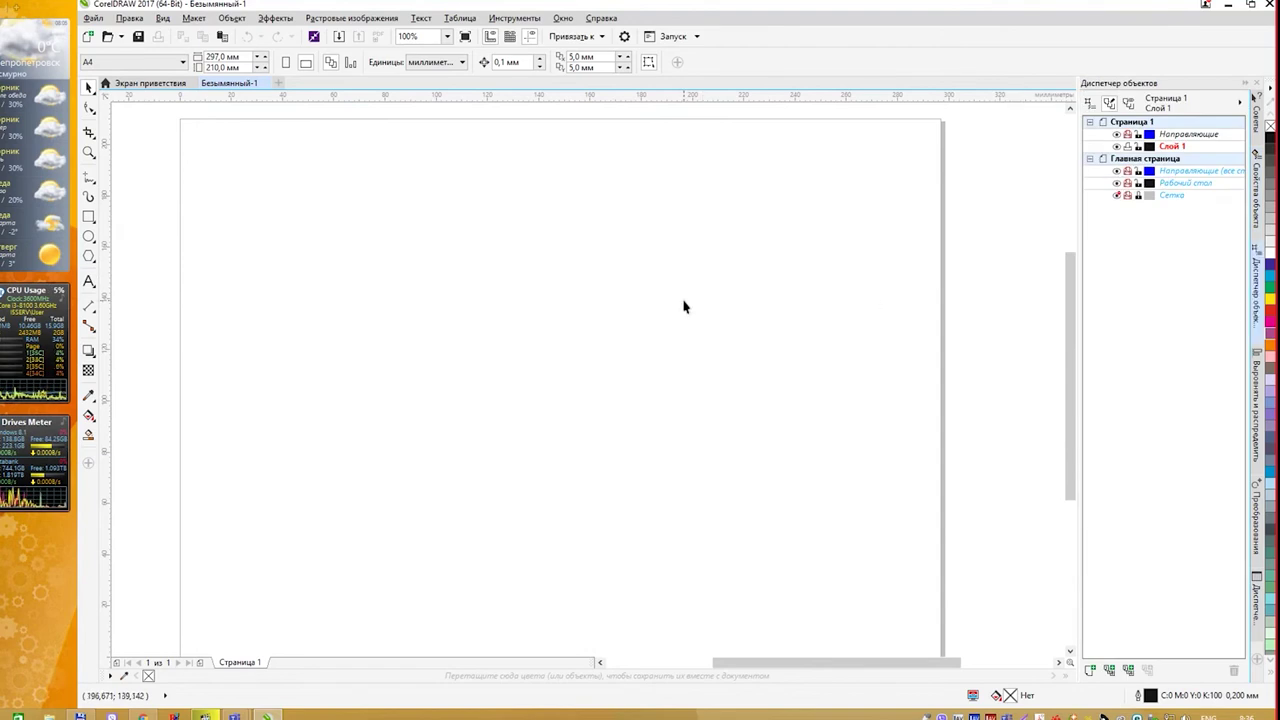
mouse_move(698, 295)
left_mouse_down()
mouse_move(690, 275)
mouse_move(697, 289)
left_mouse_up()
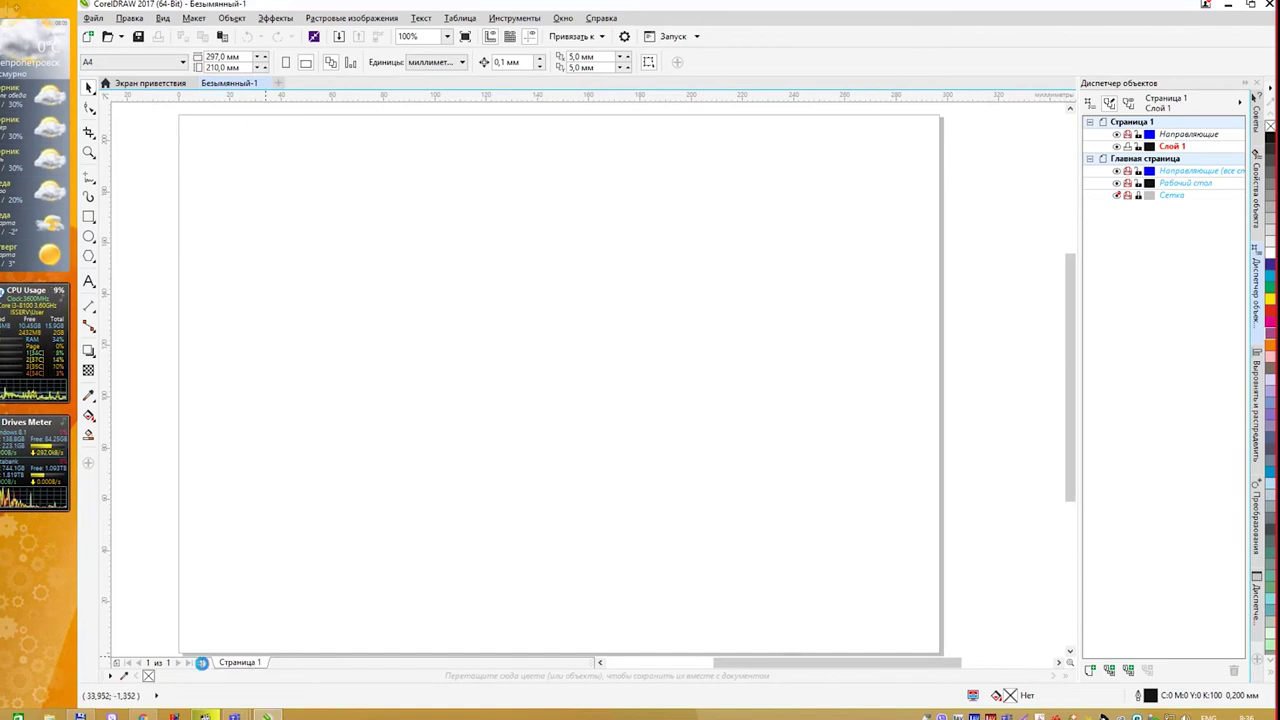
left_click(201, 663)
left_click(201, 663)
left_click(201, 663)
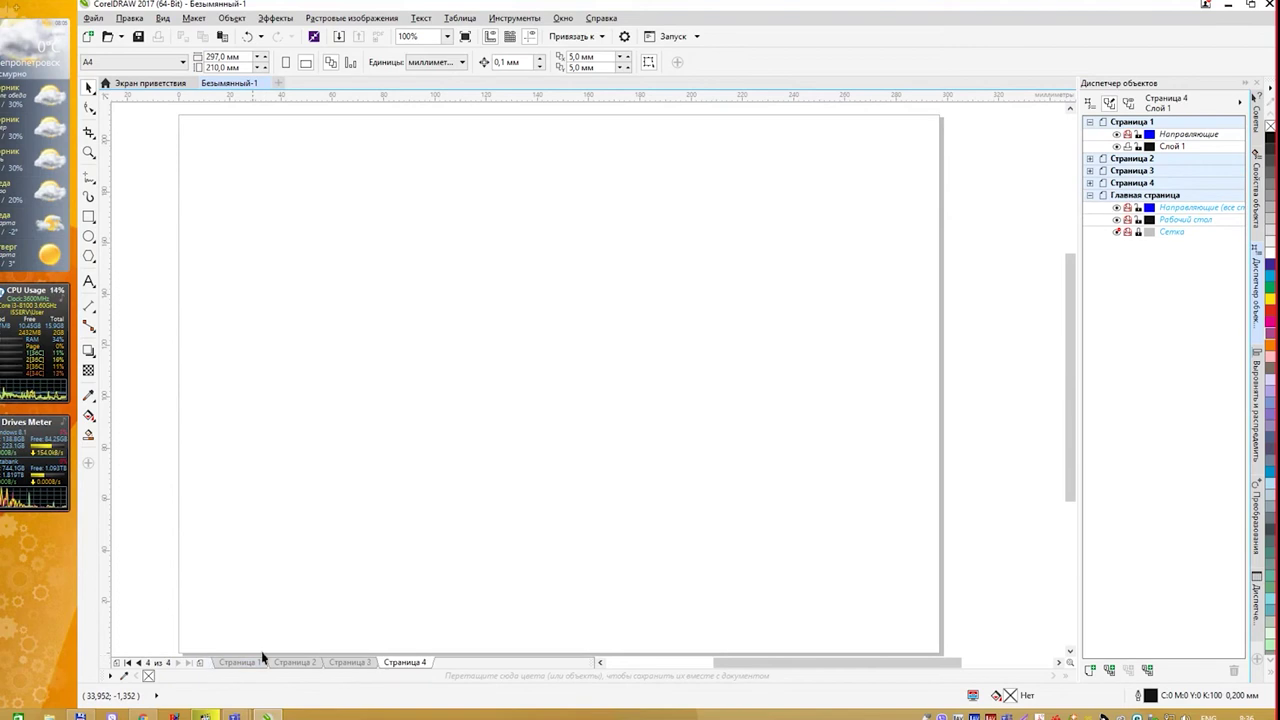
left_click(1090, 159)
left_click(1091, 160)
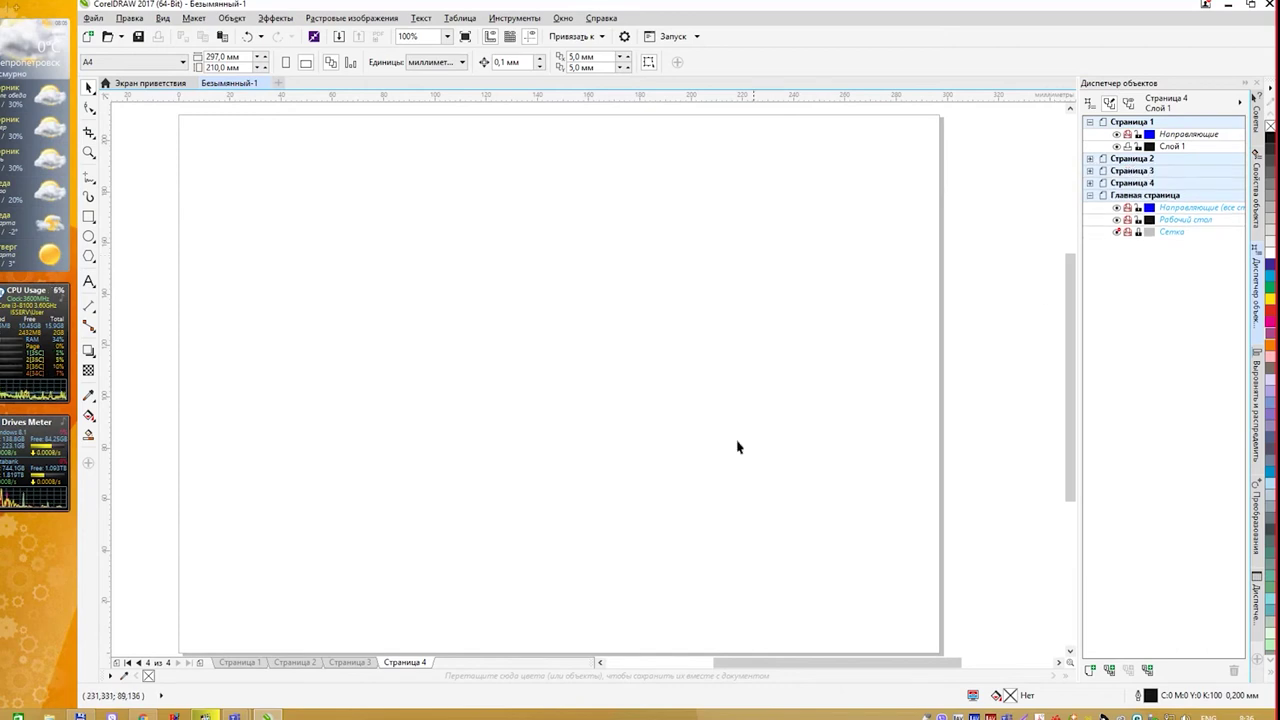
left_click(250, 663)
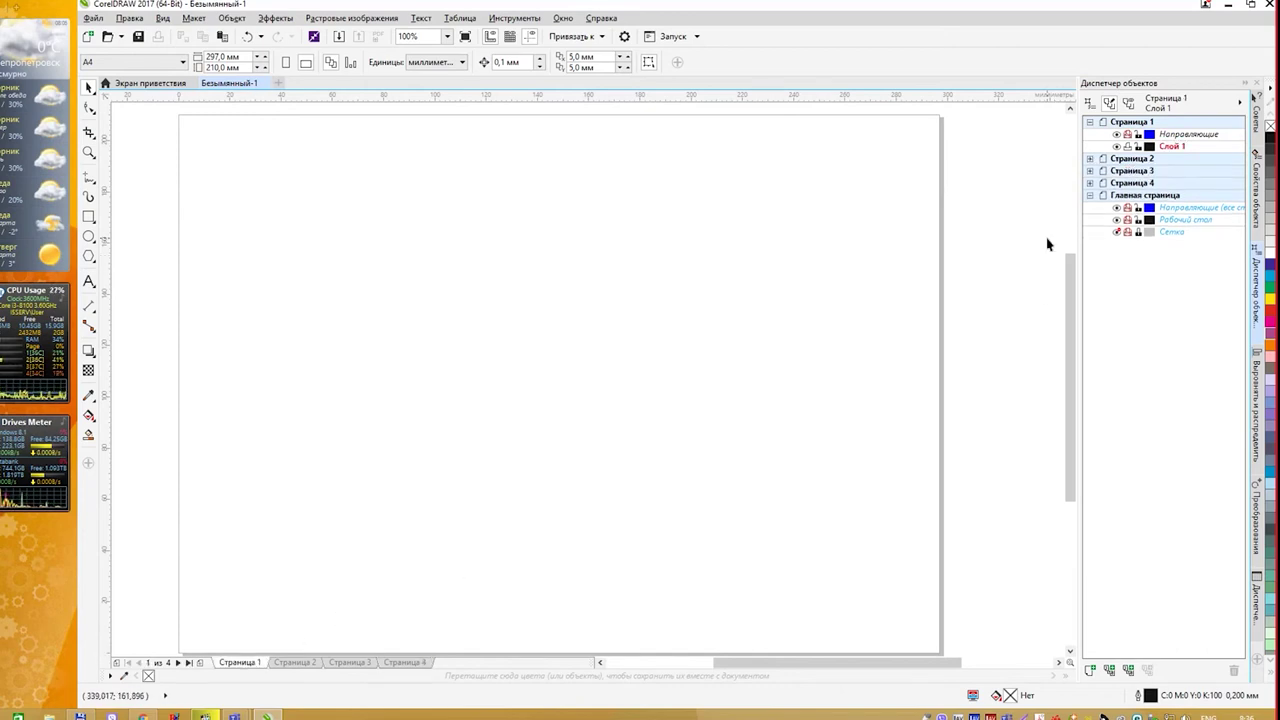
left_click(1118, 232)
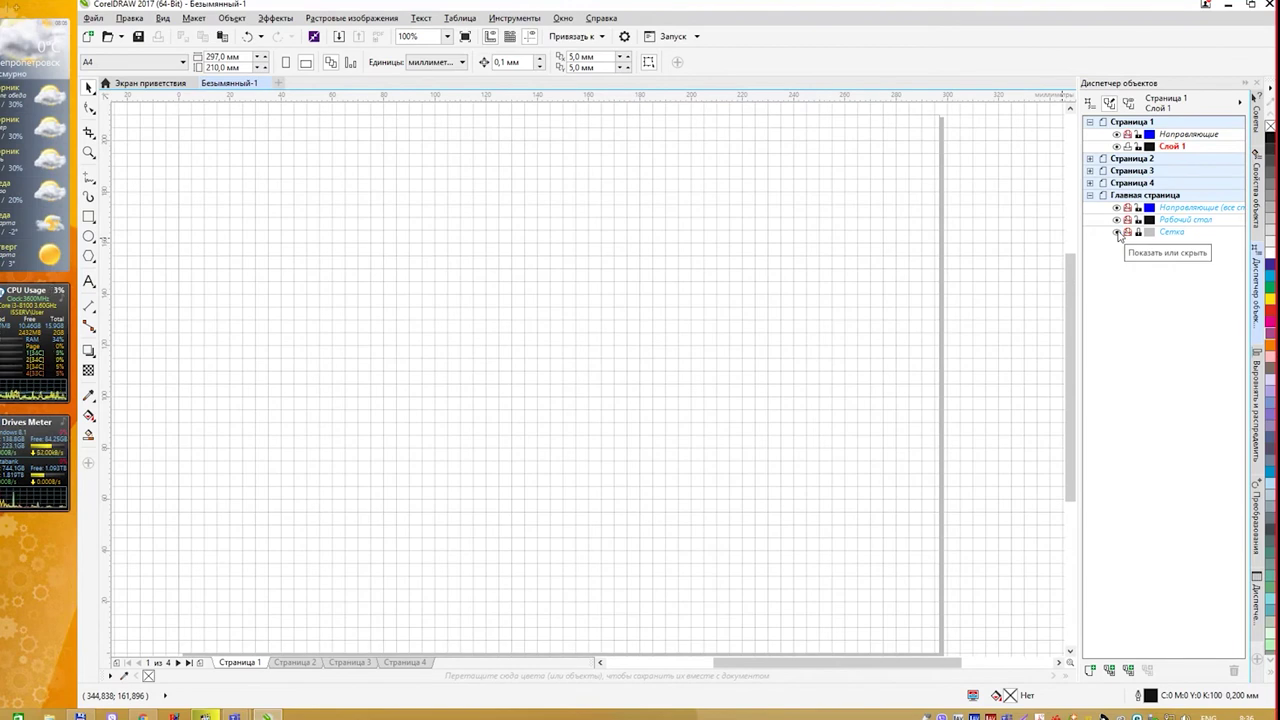
left_click(1118, 232)
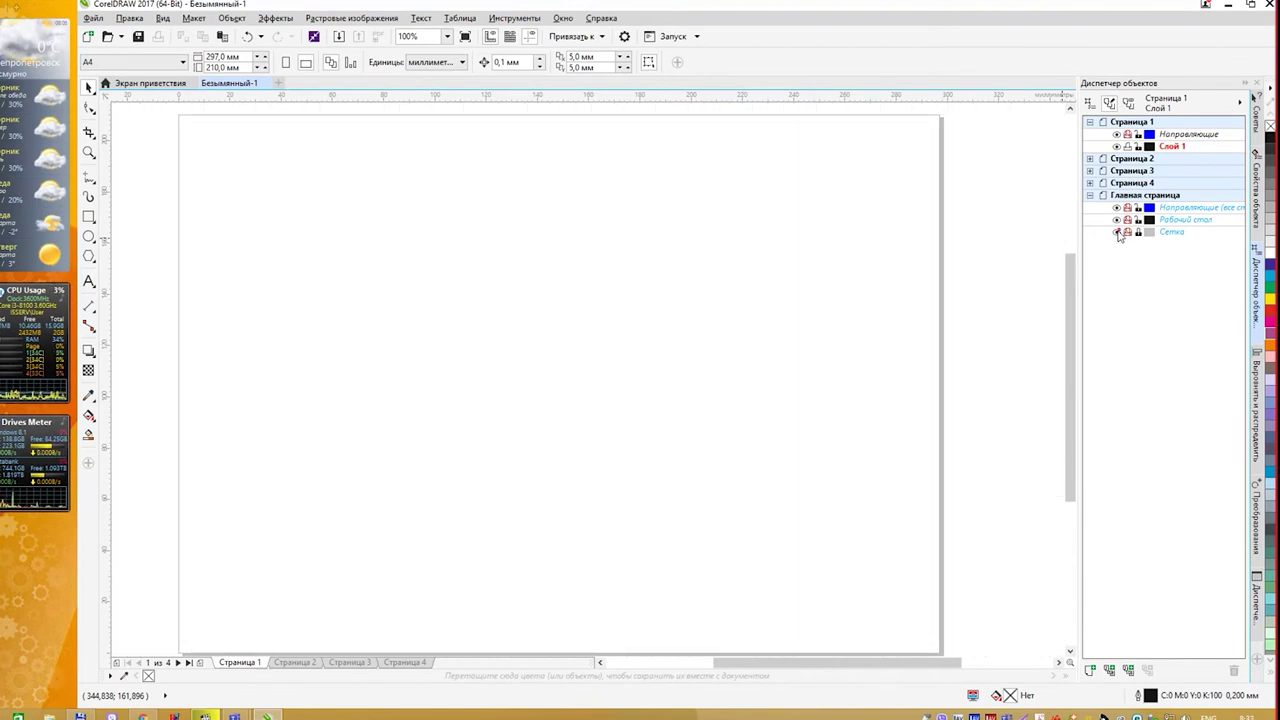
left_click(1090, 159)
left_click(1090, 159)
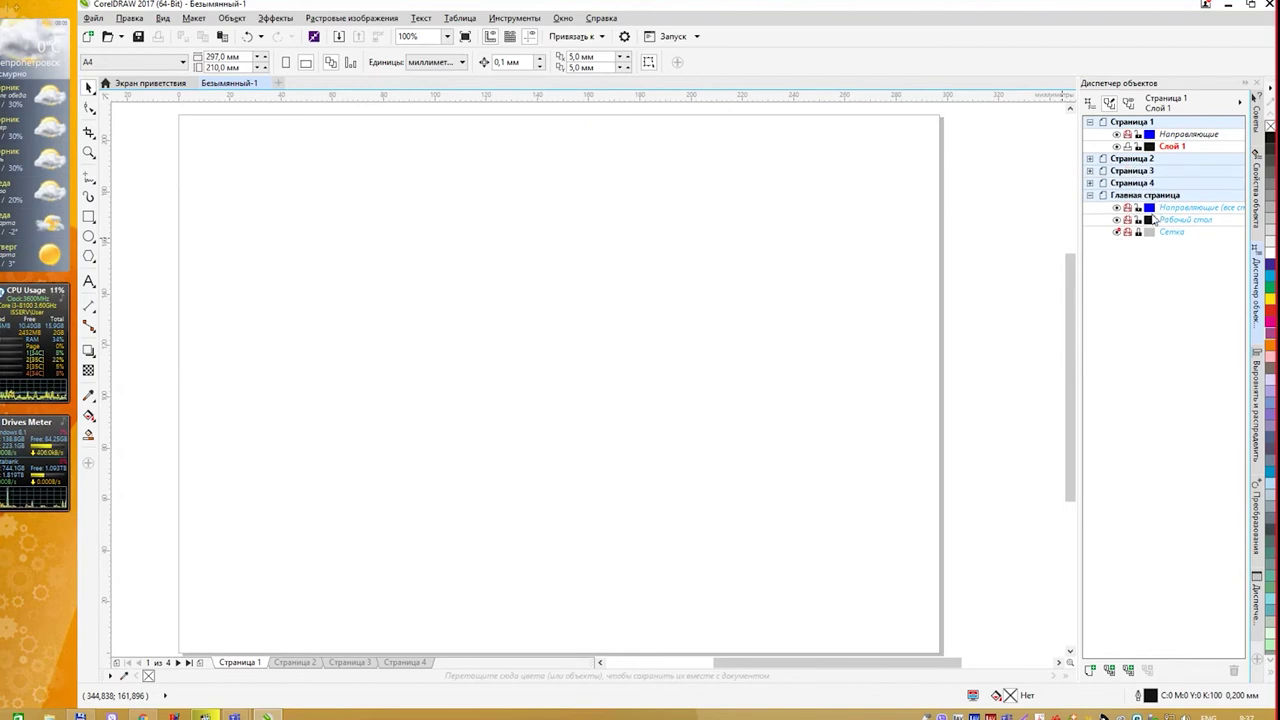
Make the master page's grid layer (Сетка) visible and check the grid on pages 2 and 3.
left_click(1117, 231)
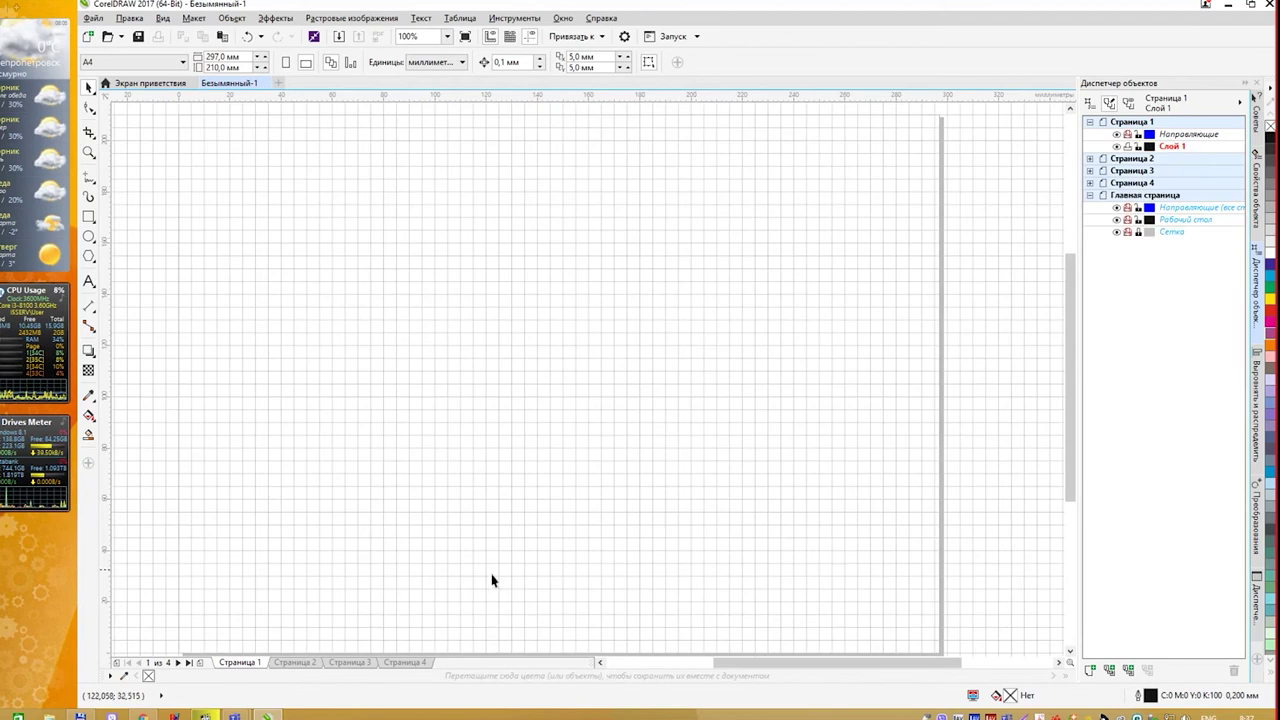
left_click(294, 662)
left_click(349, 662)
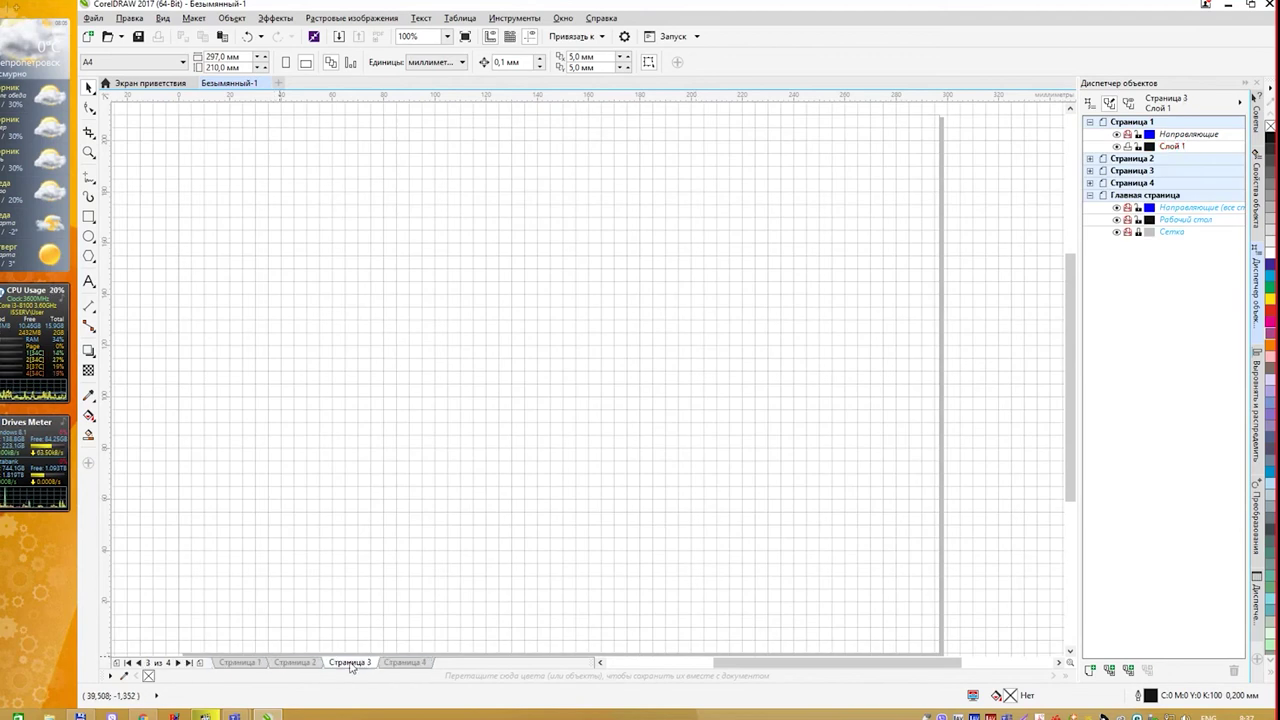
left_click(295, 663)
left_click(242, 663)
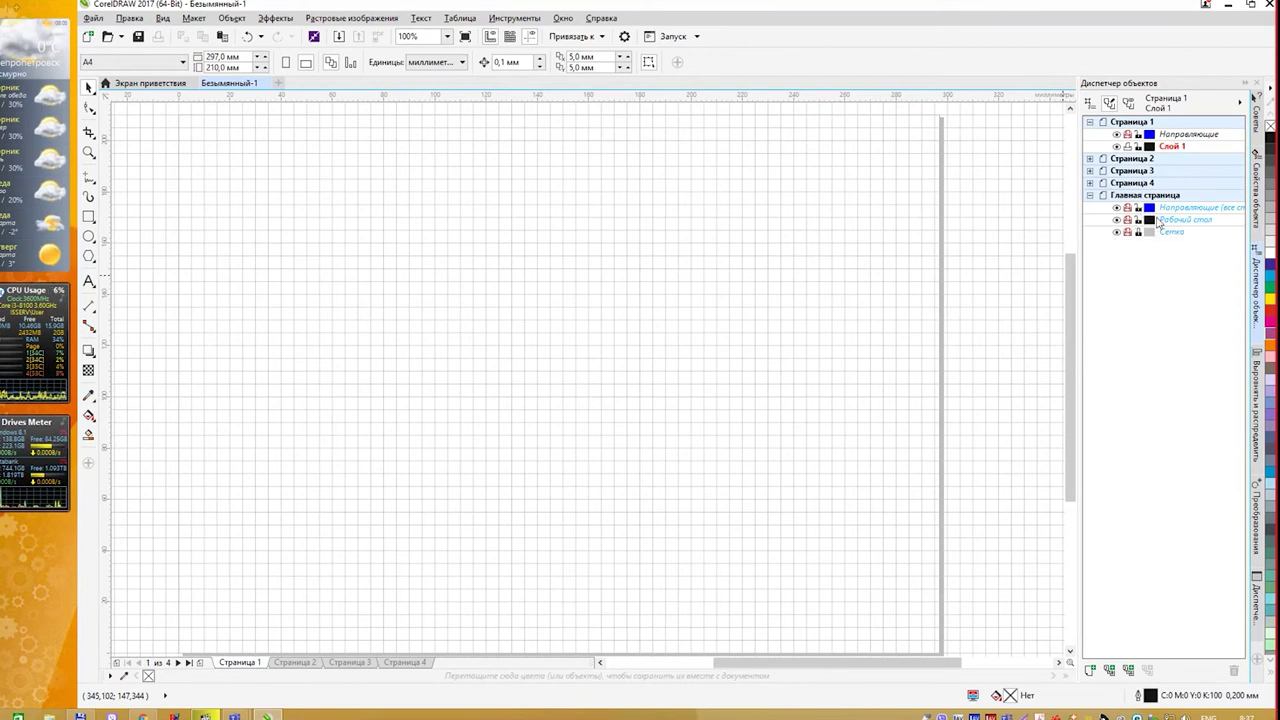
Create a new layer on page 1 and move it to the master page so it applies to all pages.
right_click(1155, 274)
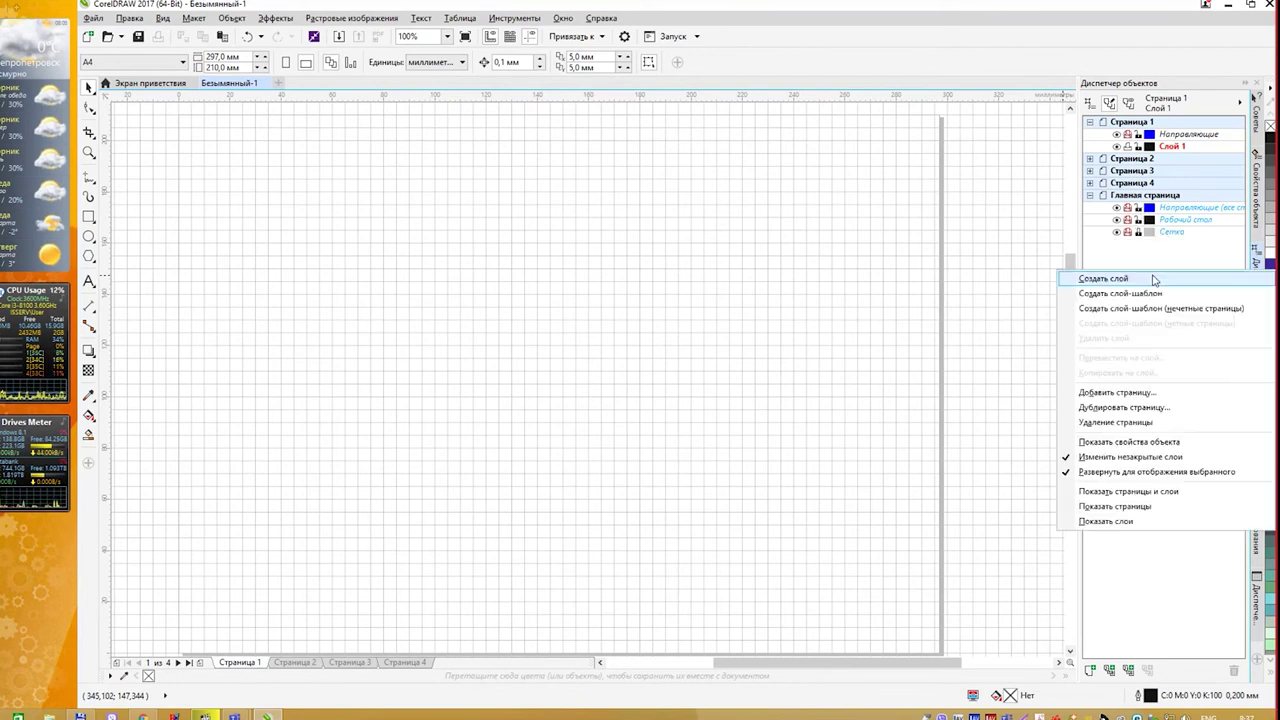
left_click(1152, 281)
left_click(1180, 150)
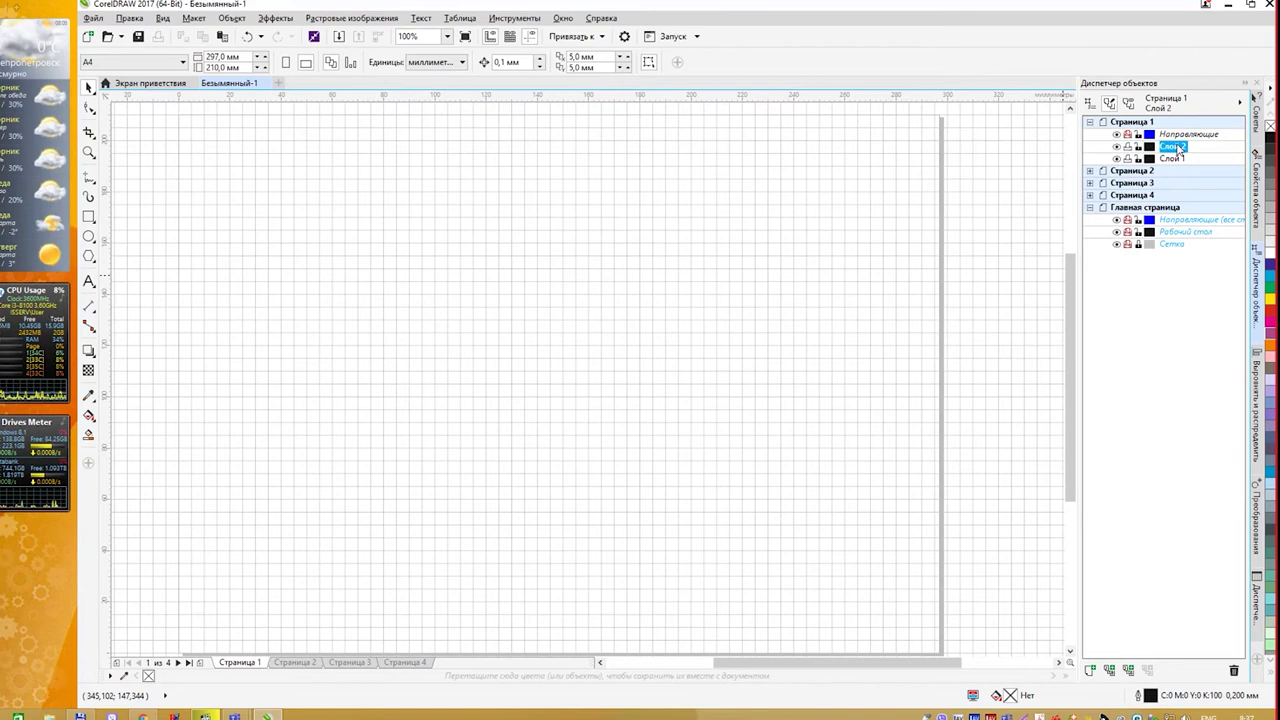
left_click_drag(1178, 151, 1178, 214)
left_click(1180, 208)
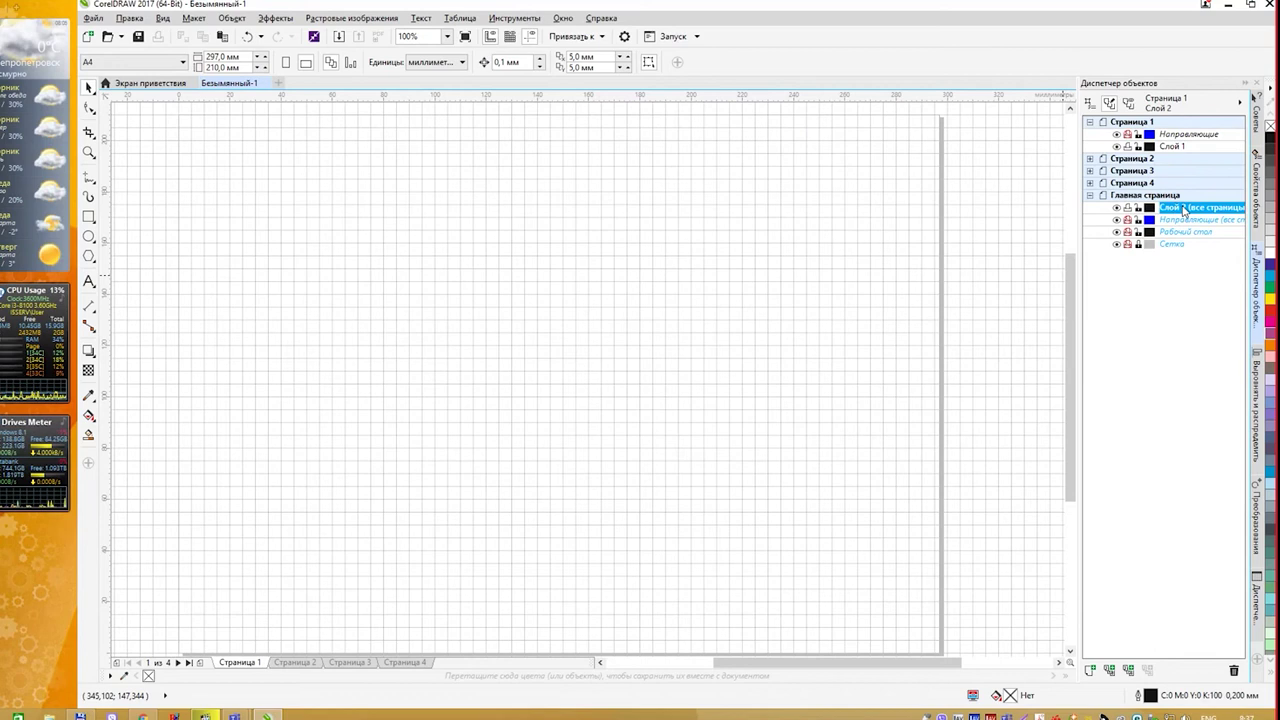
Rename the new master-page layer to "Лого университета".
right_click(1173, 211)
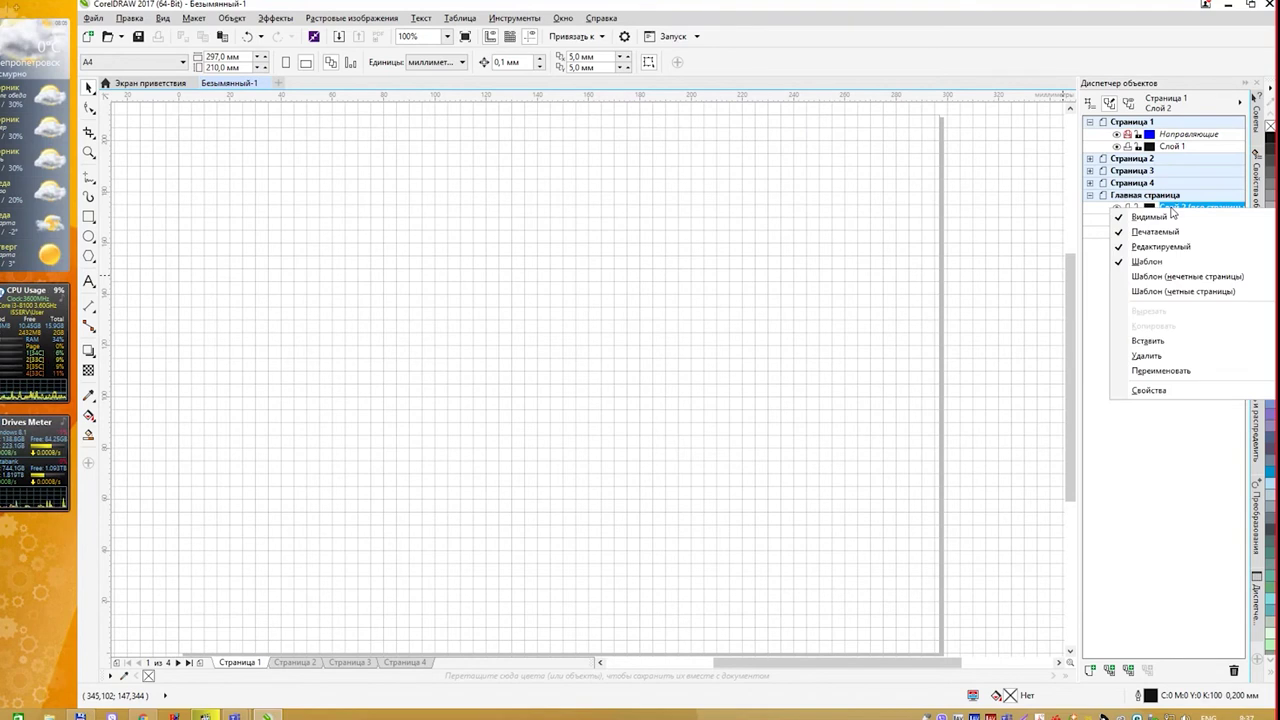
left_click(1185, 372)
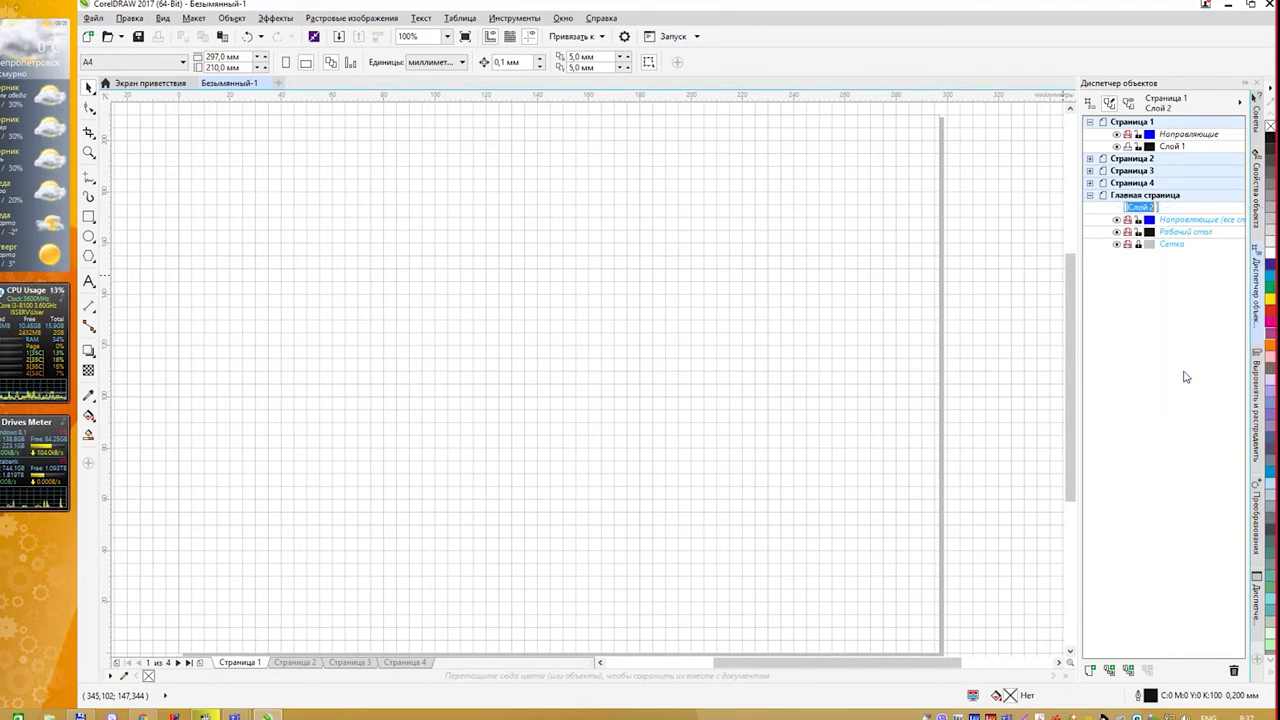
type("kju")
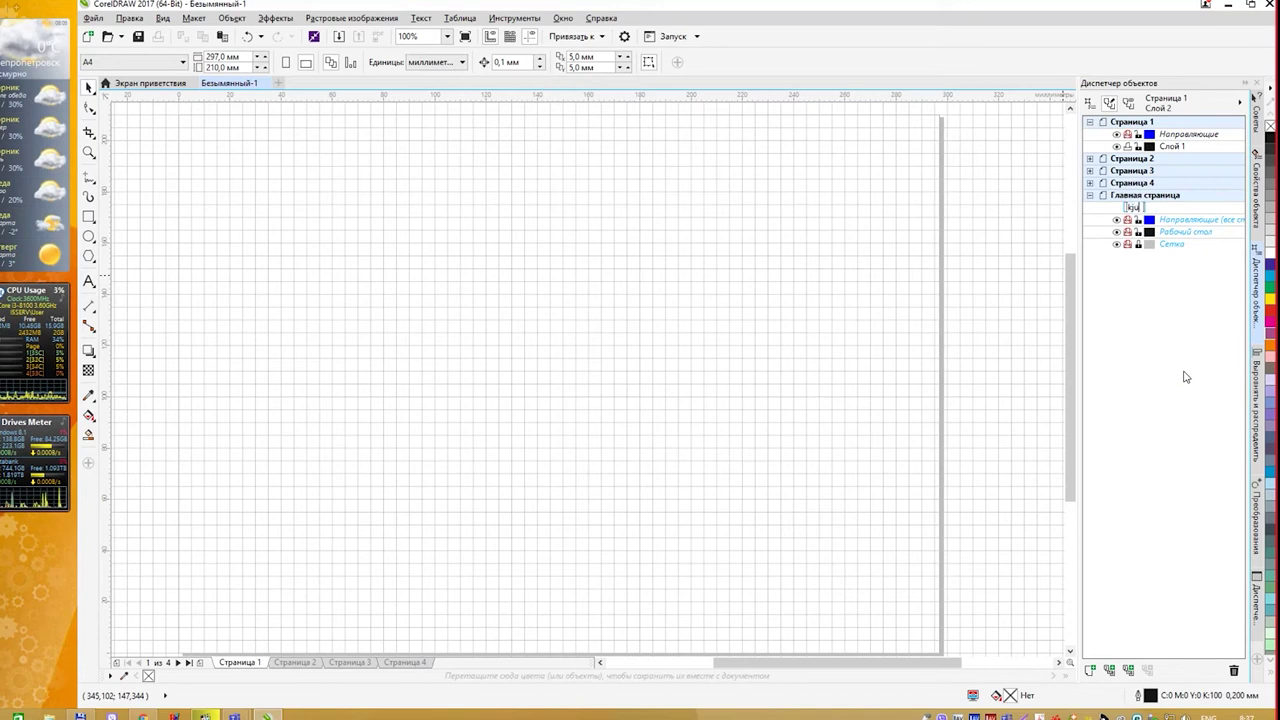
type("Лого")
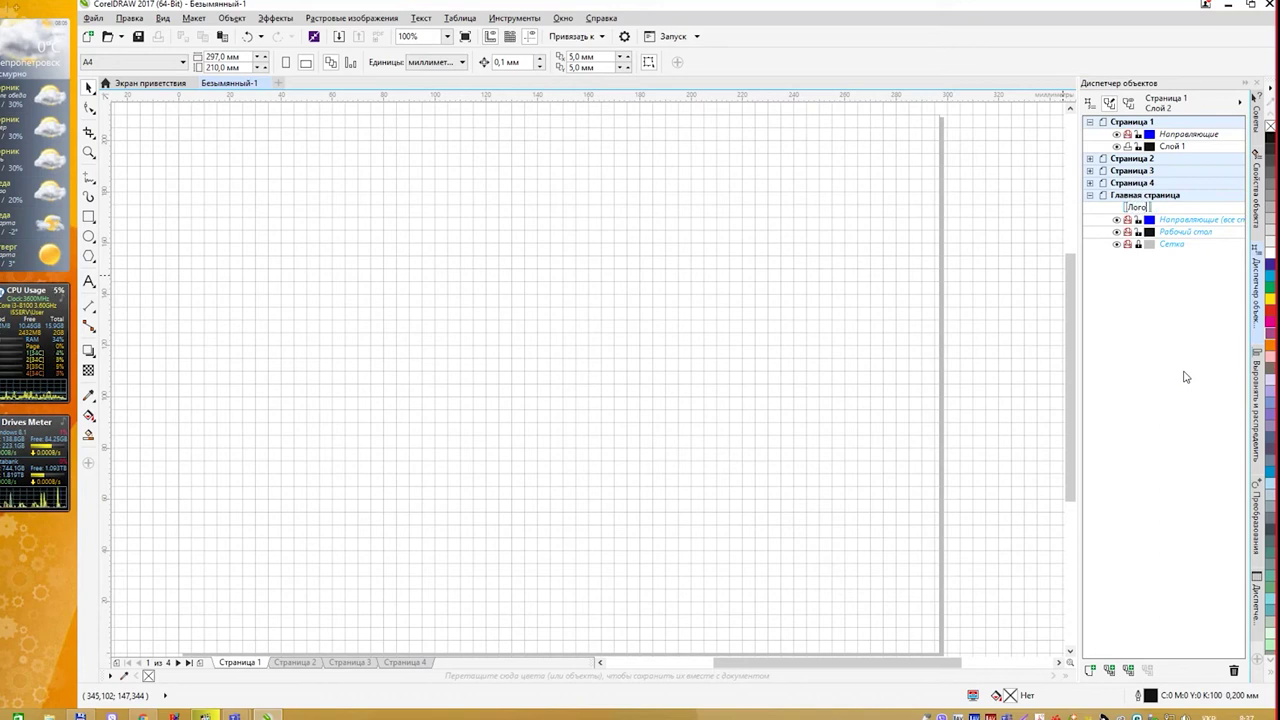
type(" университета")
key("Return")
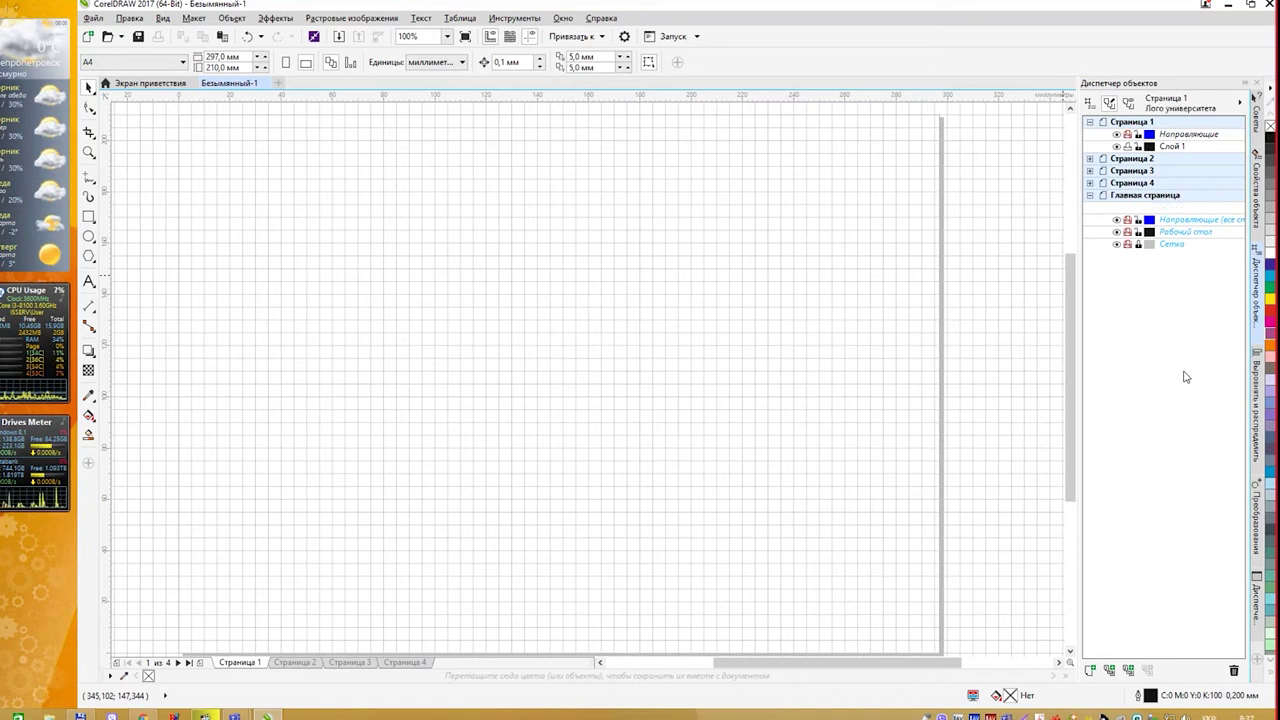
left_click(1086, 298)
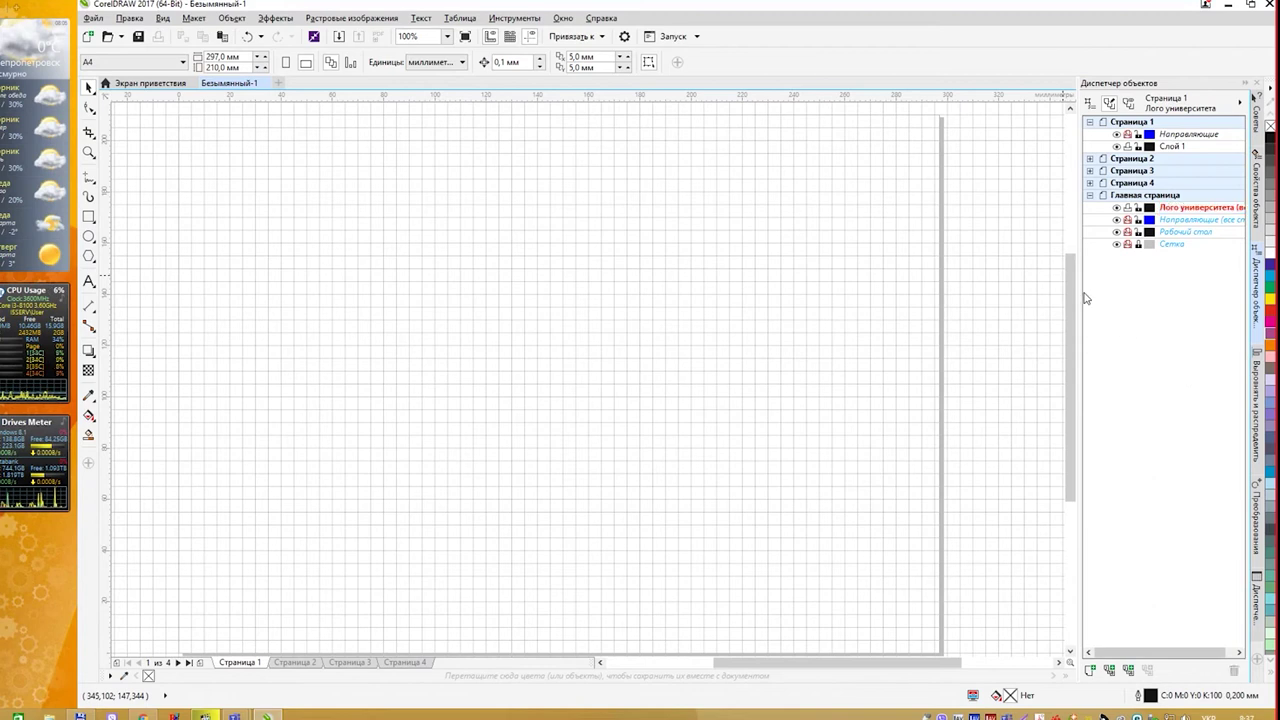
Draw an orange-filled rectangle on the "Лого университета" layer and scale it down to about 14.6 by 15.1 mm.
left_click(1190, 208)
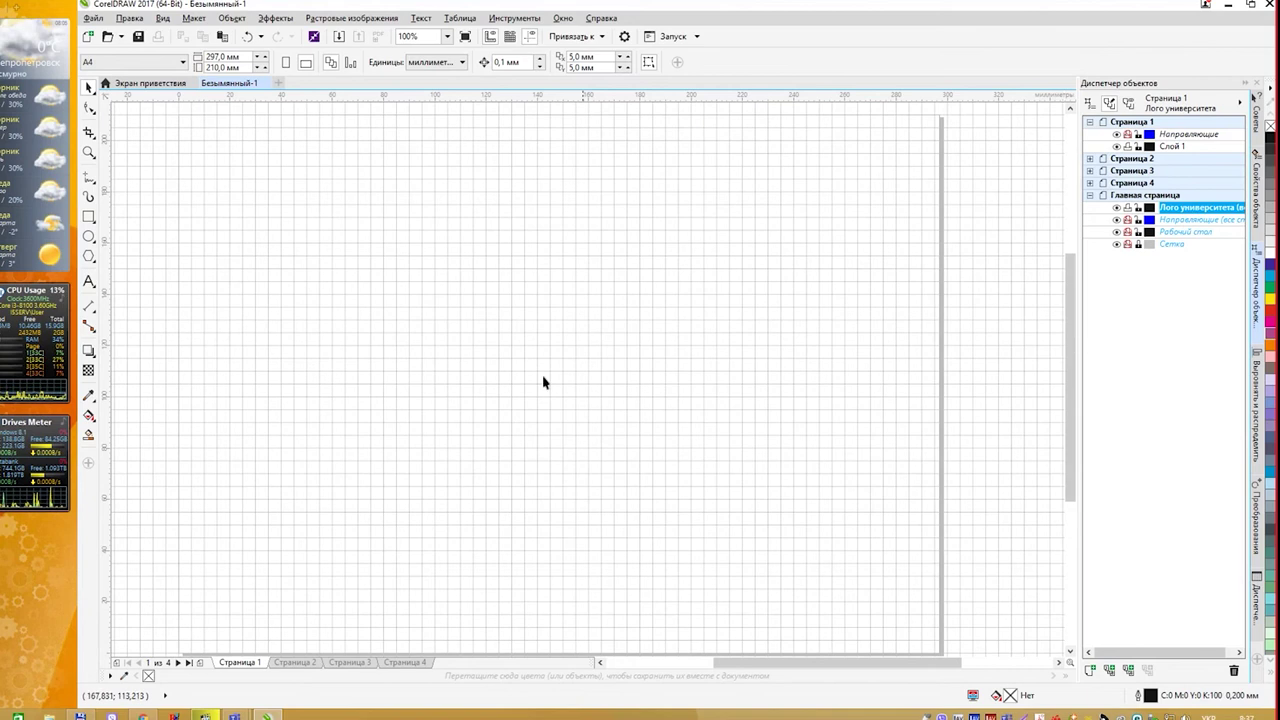
left_click(88, 217)
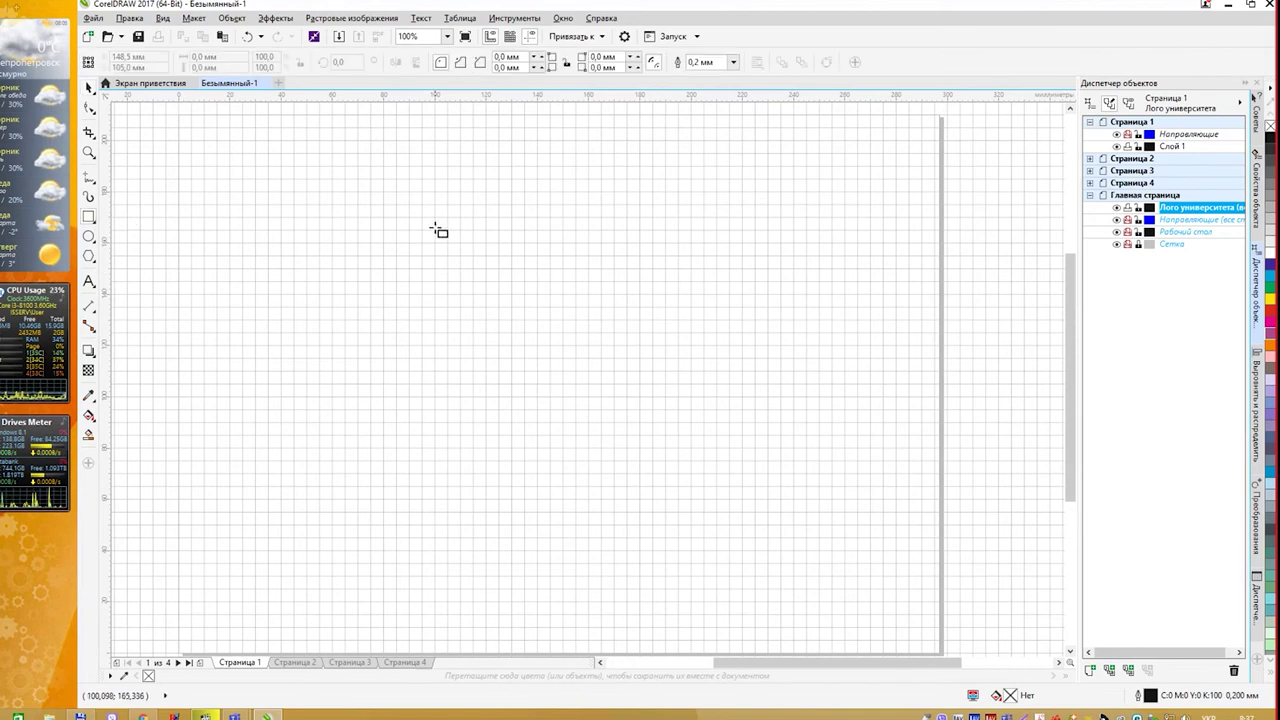
left_click_drag(436, 228, 496, 289)
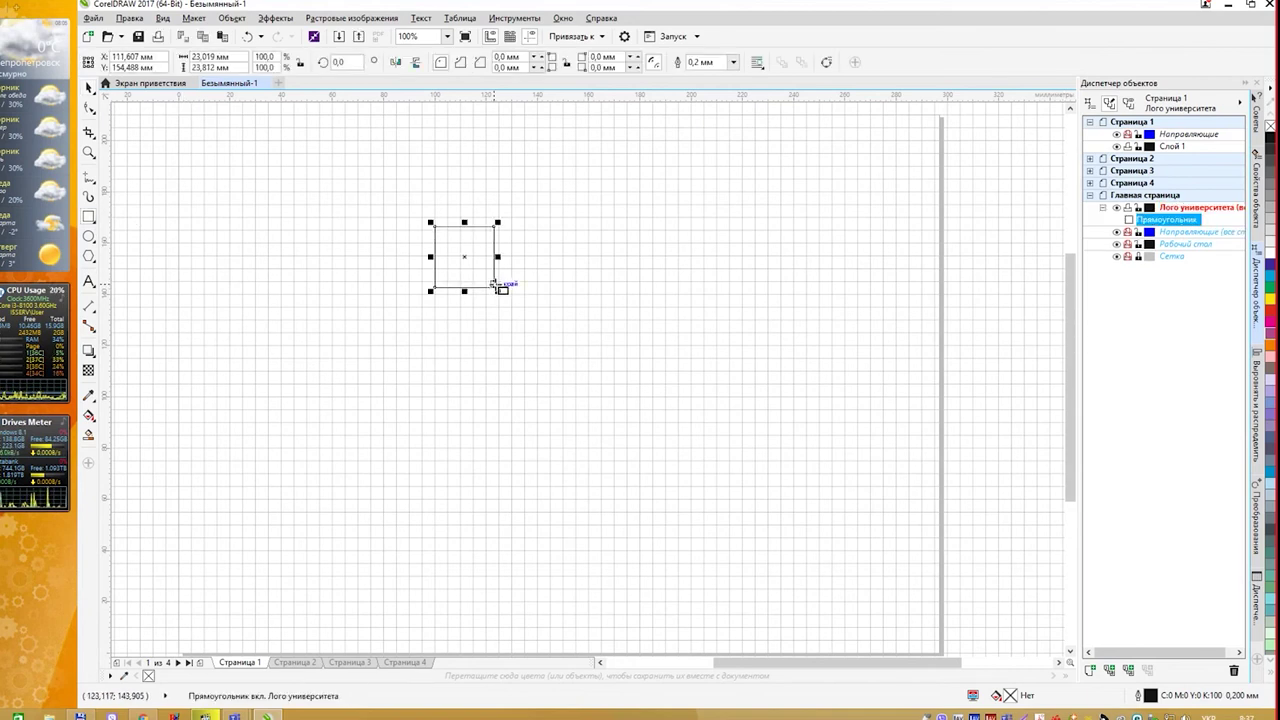
left_click(1271, 345)
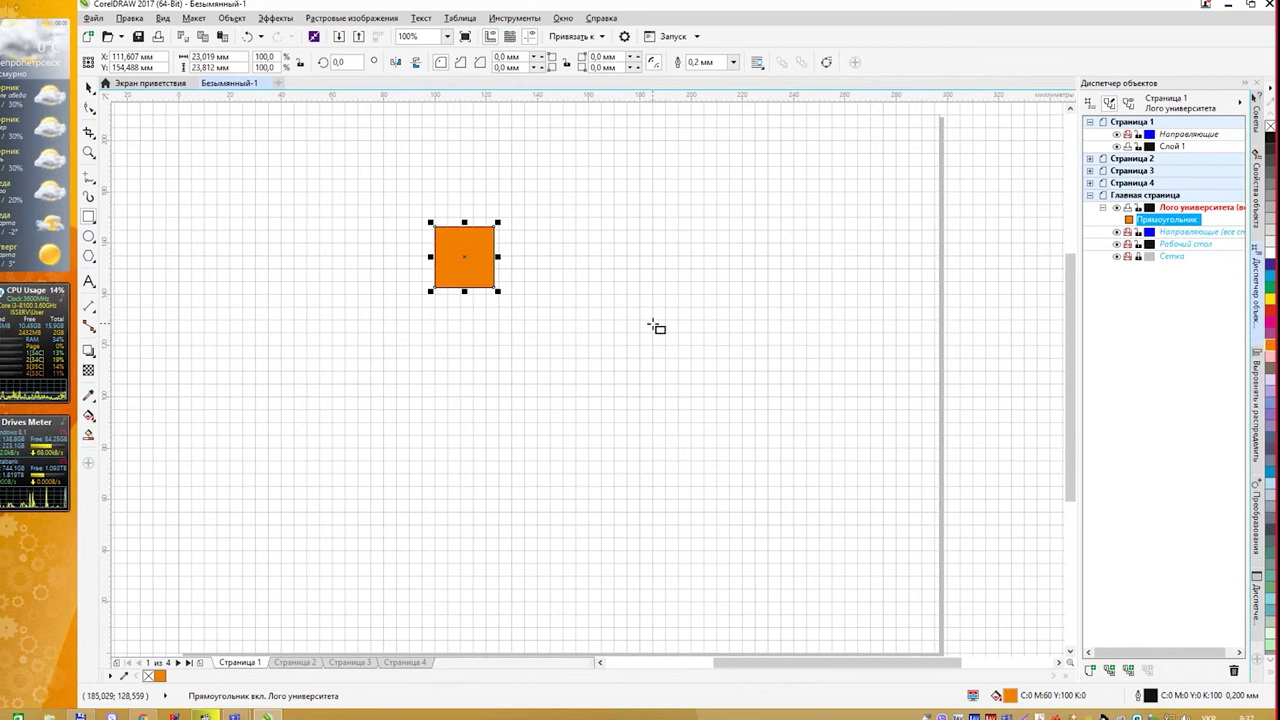
left_click(494, 287)
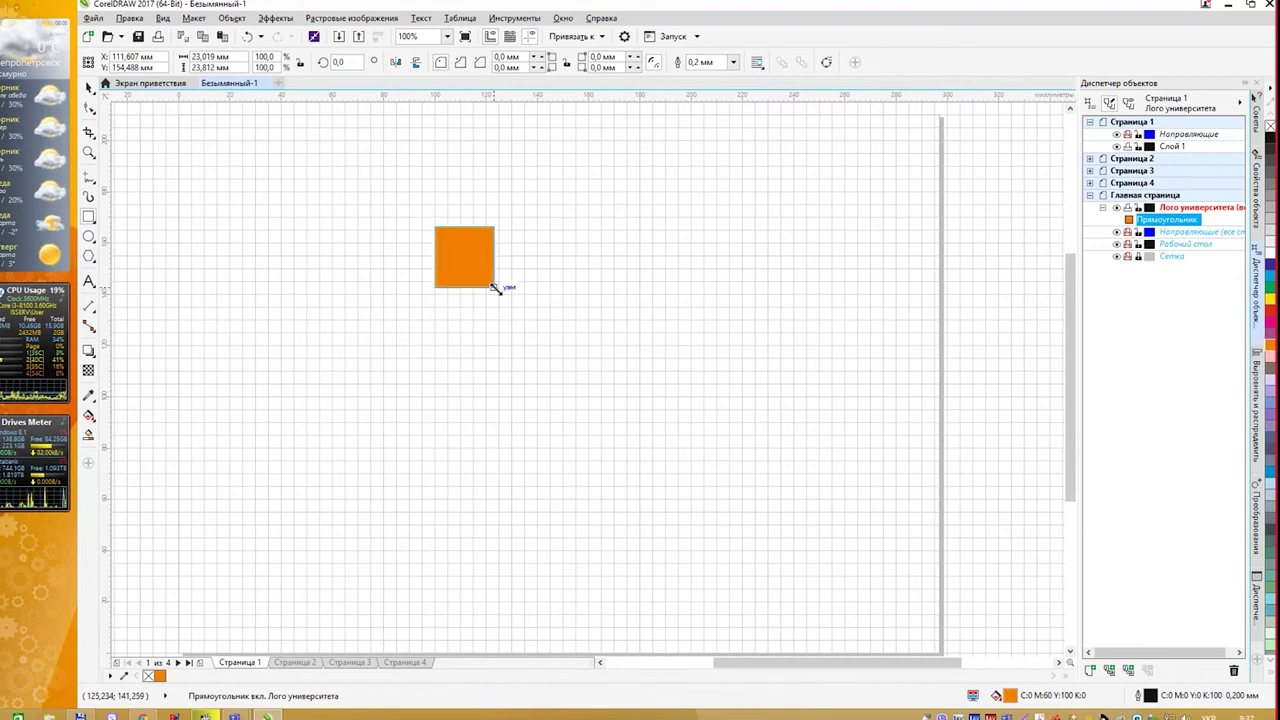
left_click_drag(494, 287, 473, 266)
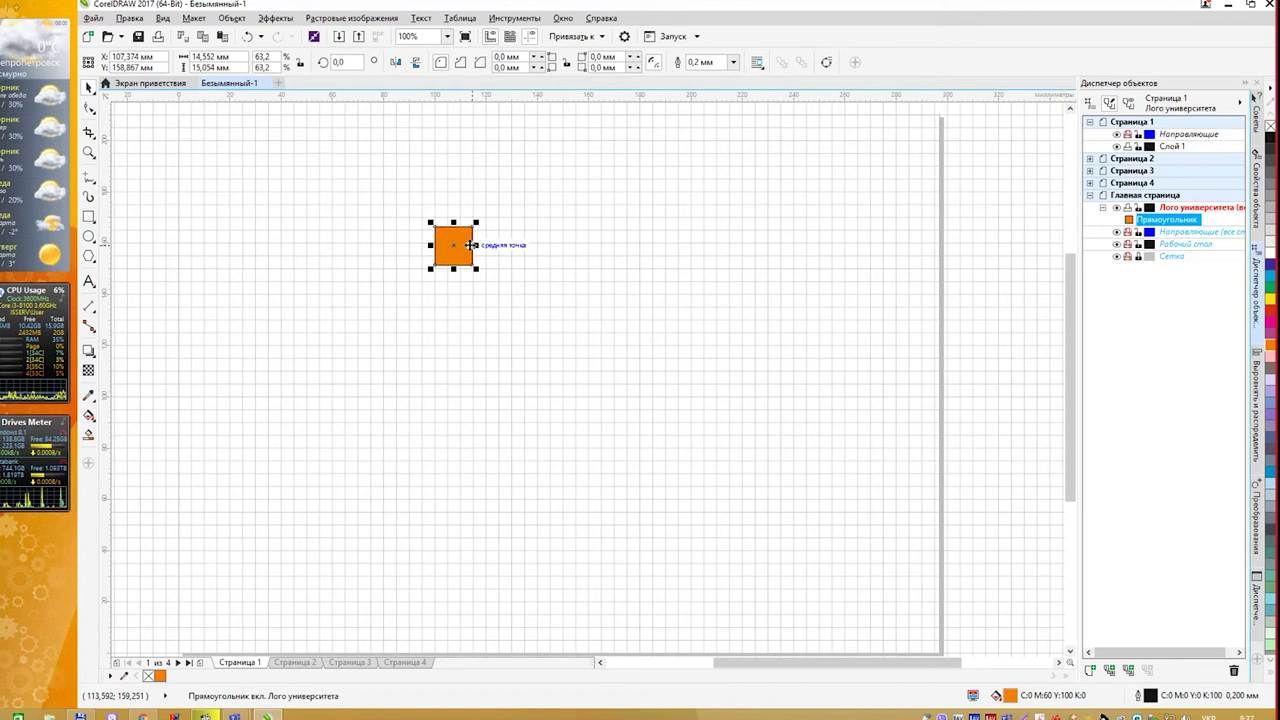
Copy the orange square to the side and upward to form a two-by-two block.
left_click_drag(468, 245, 509, 246)
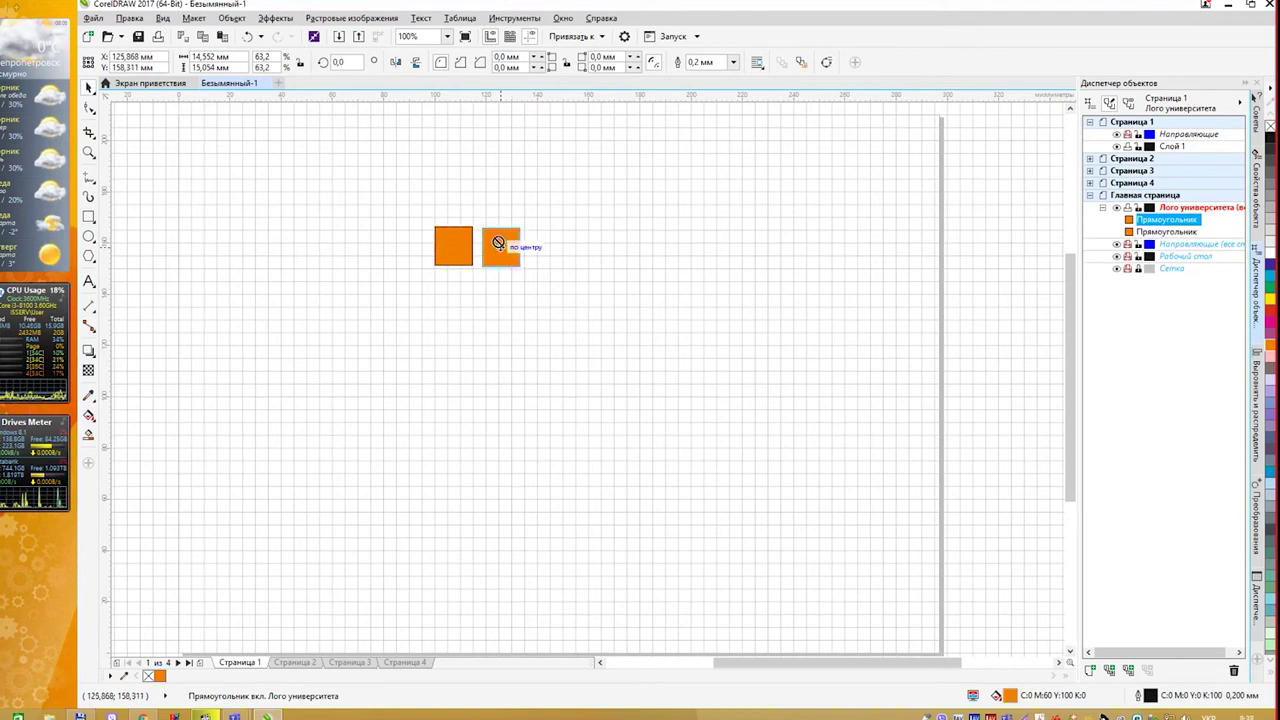
left_click_drag(428, 221, 501, 203)
key("space")
Duplicate the four-square block and place the copy beside it, making two rows of four squares.
left_click_drag(408, 176, 586, 323)
key("ctrl+d")
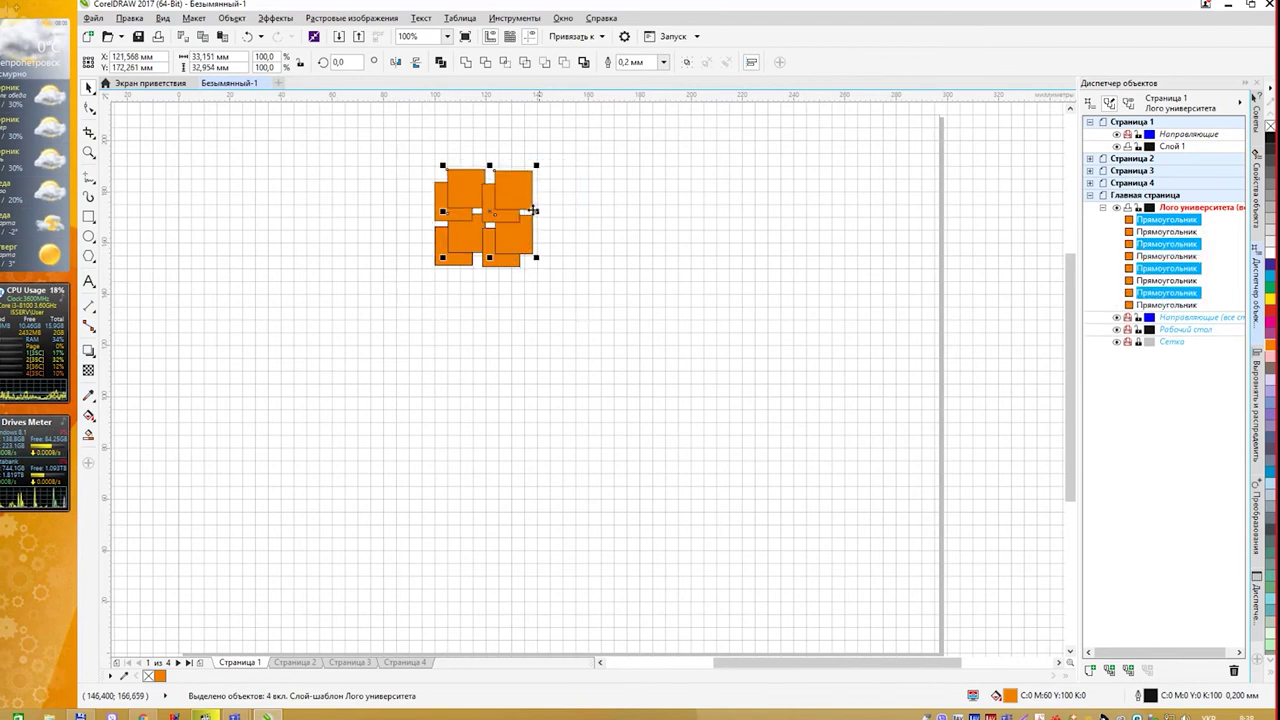
left_click_drag(515, 200, 604, 208)
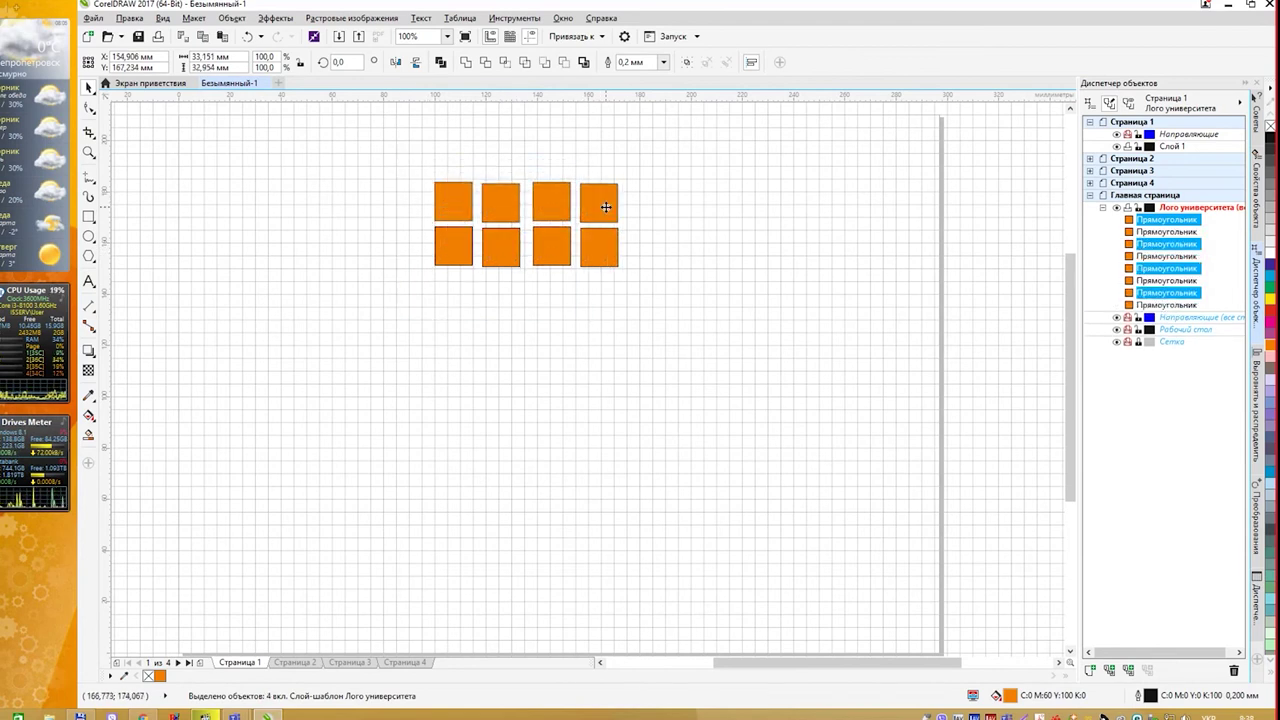
left_click(632, 186)
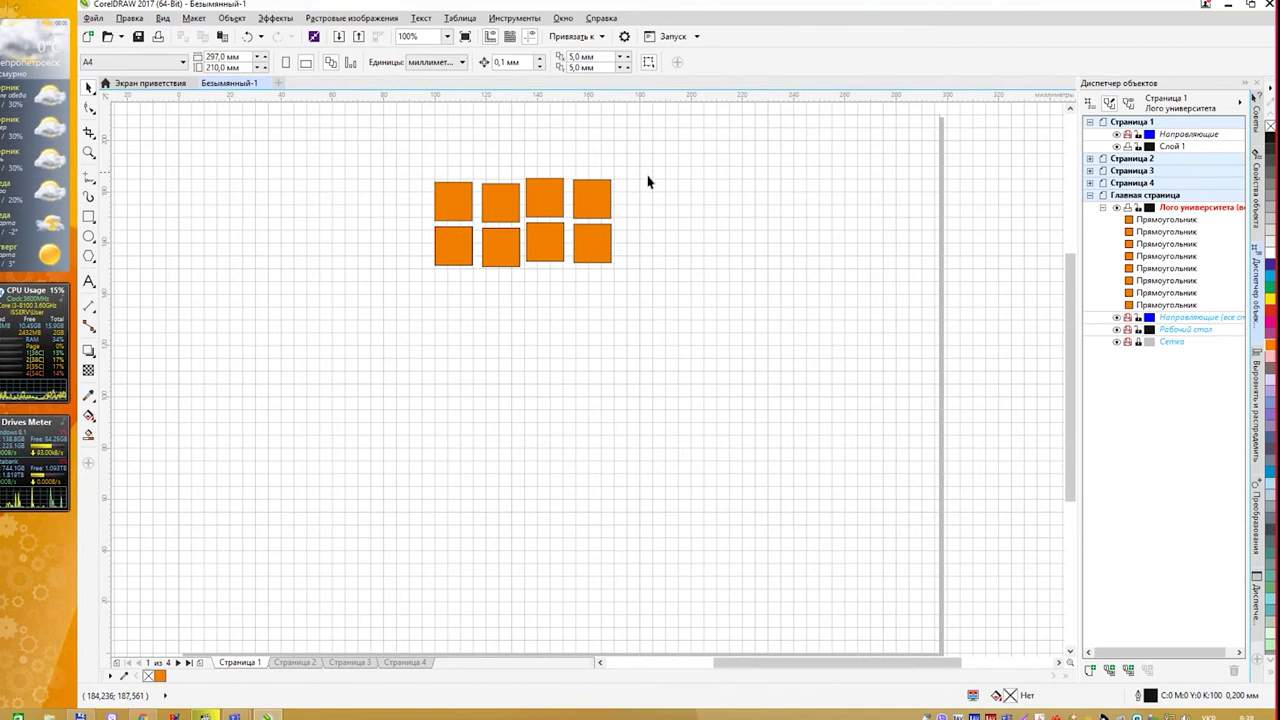
Duplicate the two right-hand squares of the upper row twice, stacking the copies as two rows above.
left_click(592, 198)
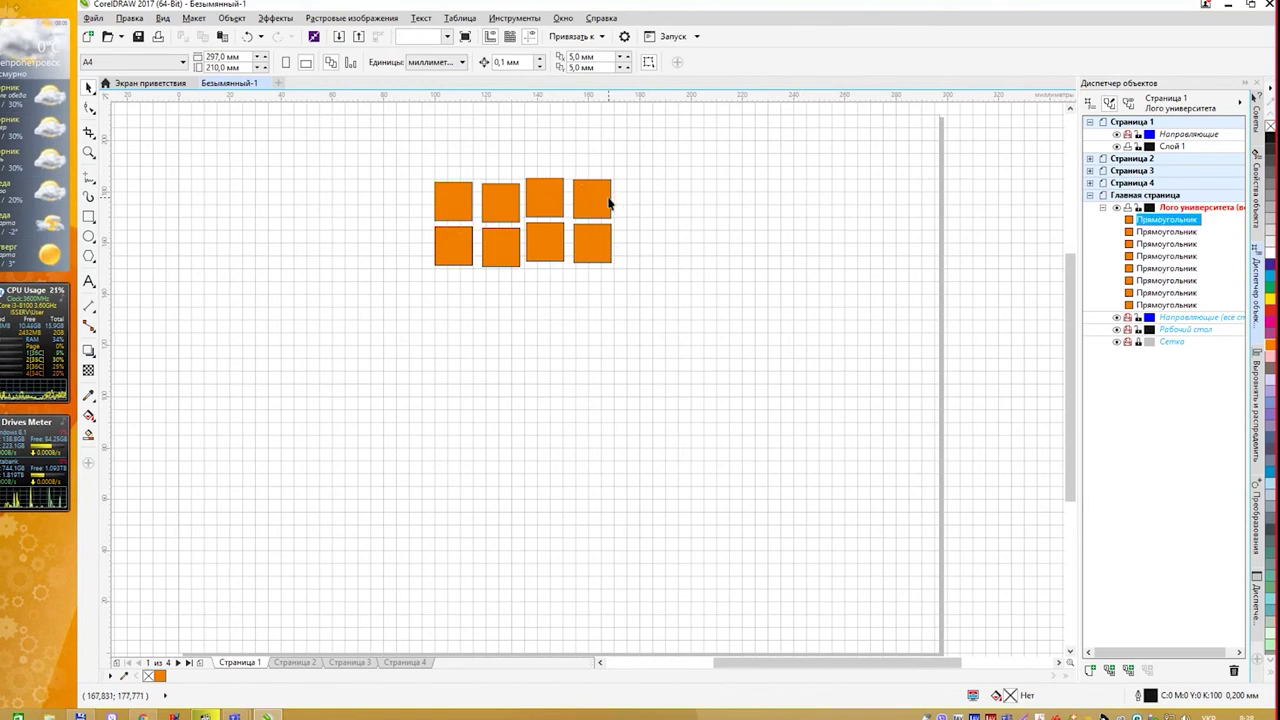
left_click(543, 194, "shift")
left_click_drag(686, 209, 736, 366)
key("ctrl+d")
left_click_drag(648, 336, 647, 303)
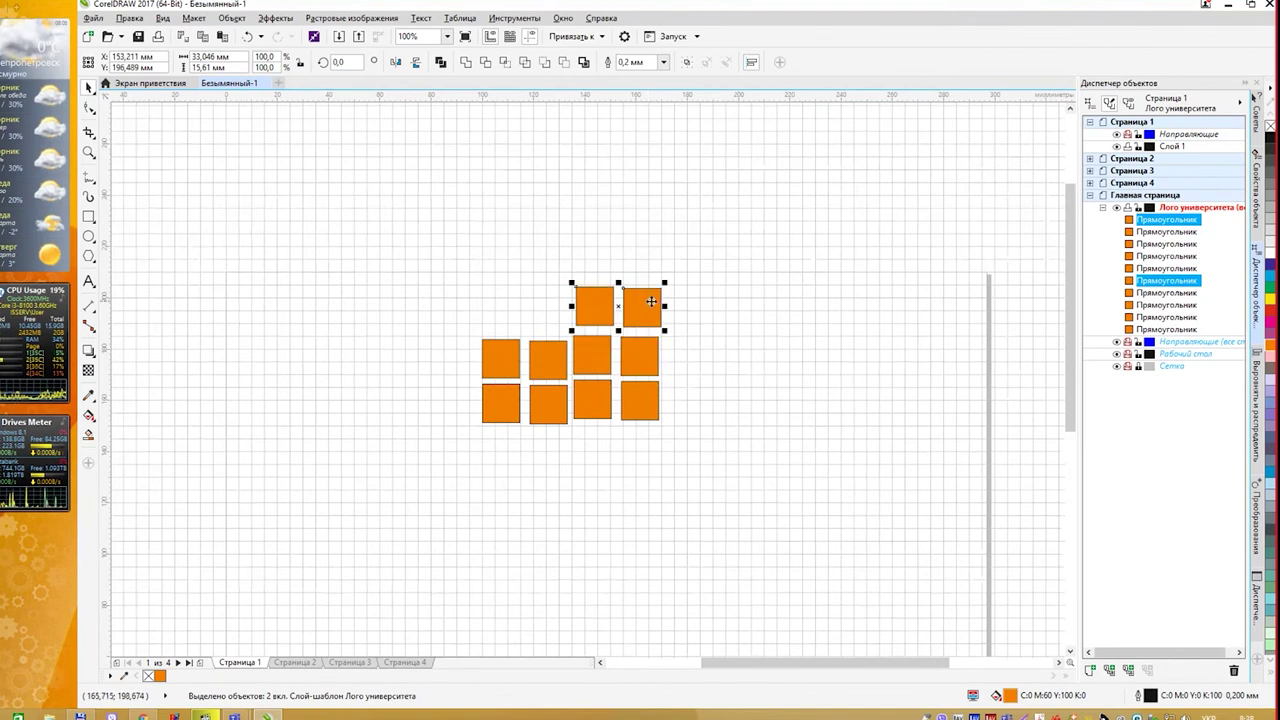
key("ctrl+d")
Place a copy of the second column's upper square above it and delete the left square of the top row.
left_click_drag(544, 357, 551, 293)
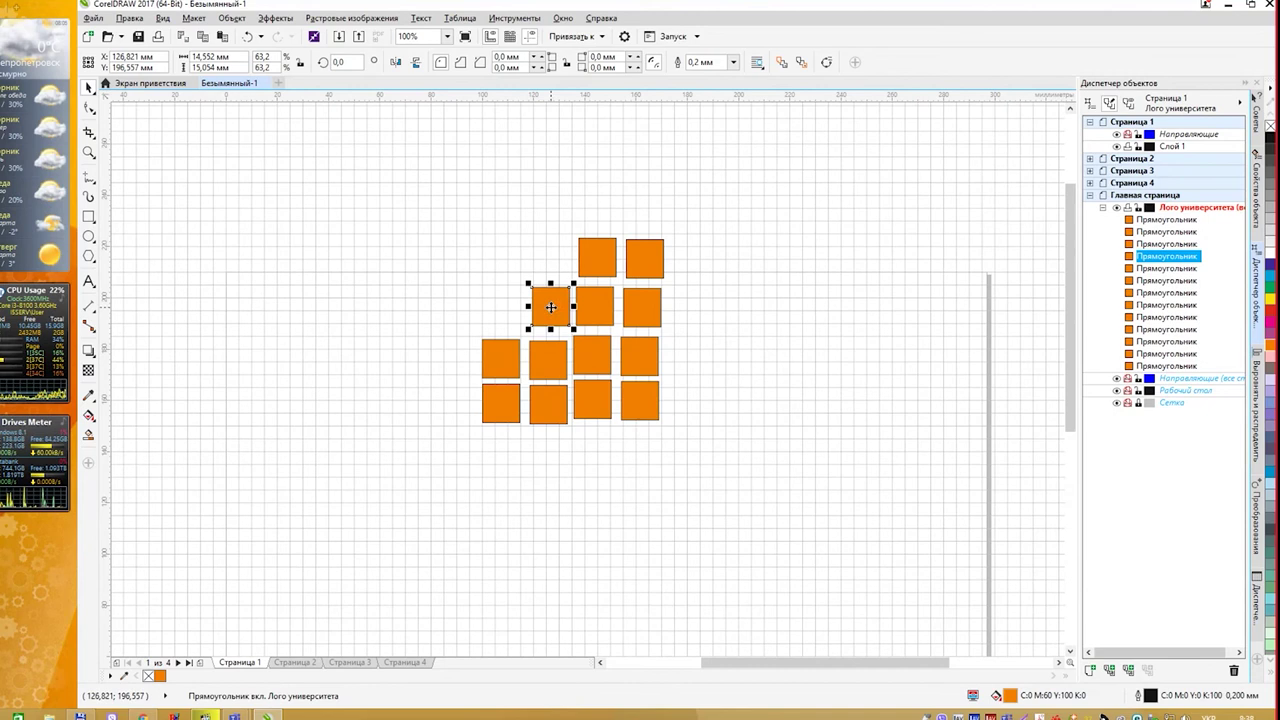
left_click(711, 369)
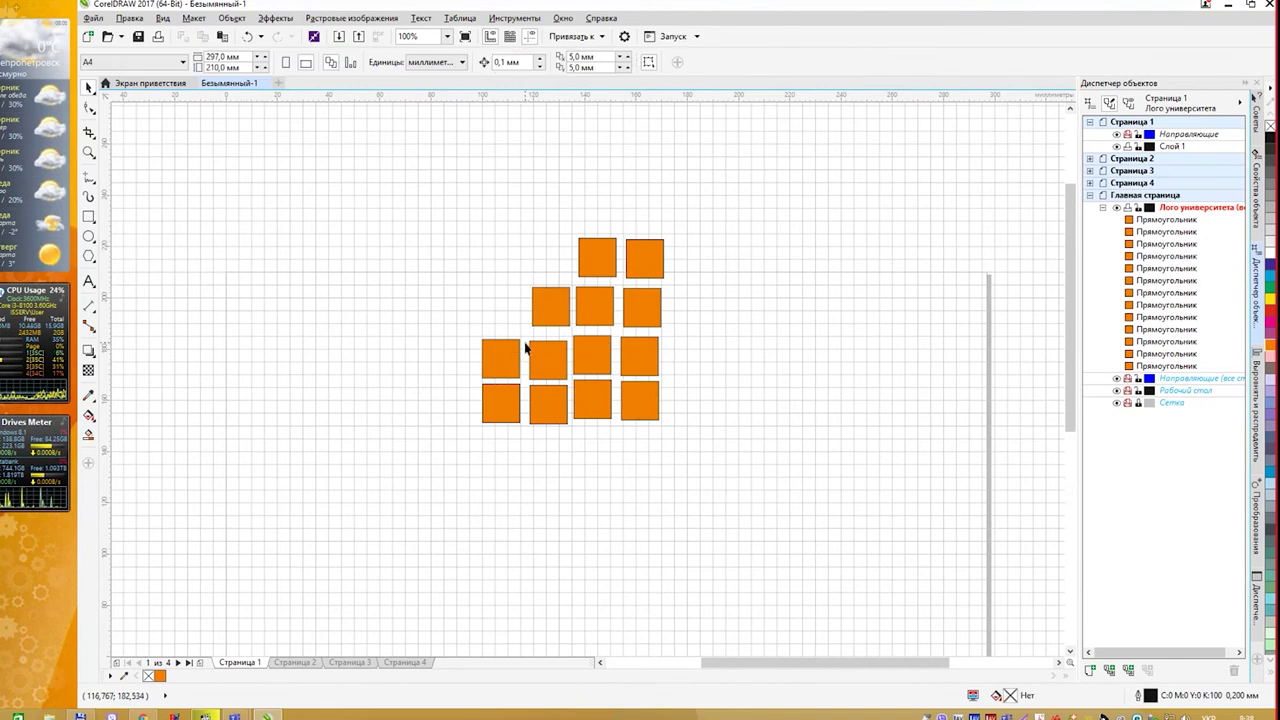
left_click(599, 256)
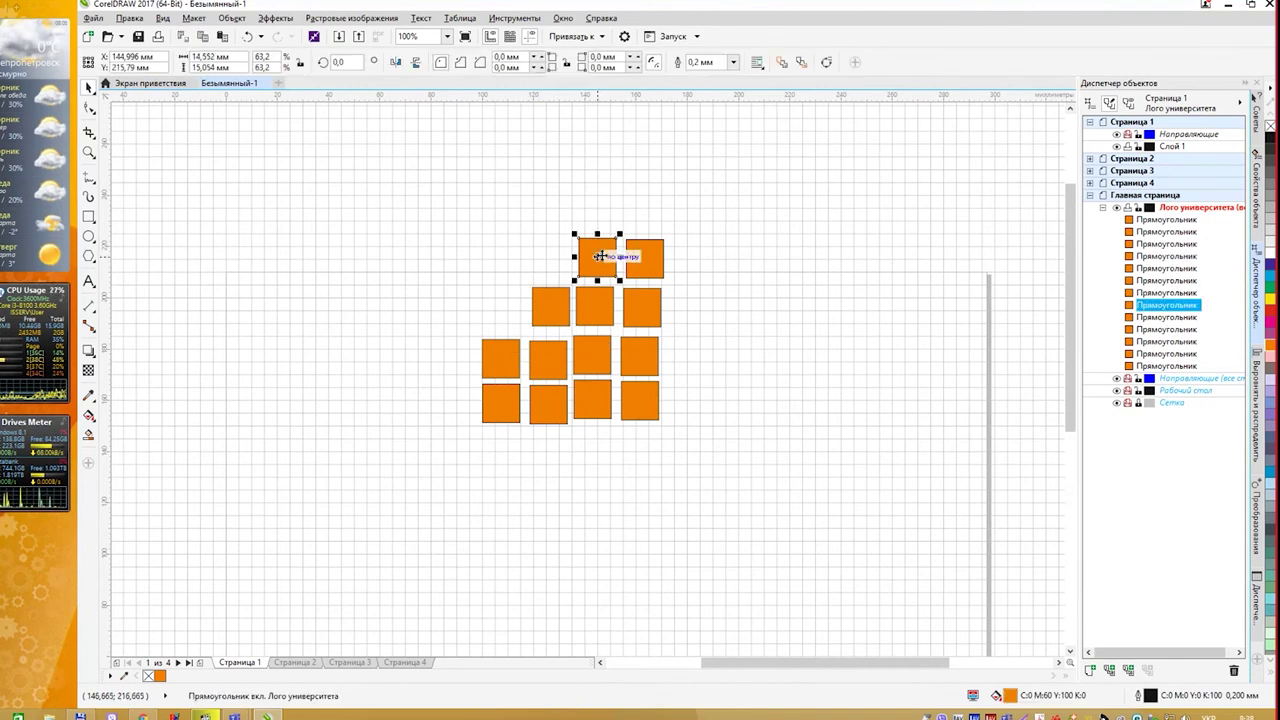
key("Delete")
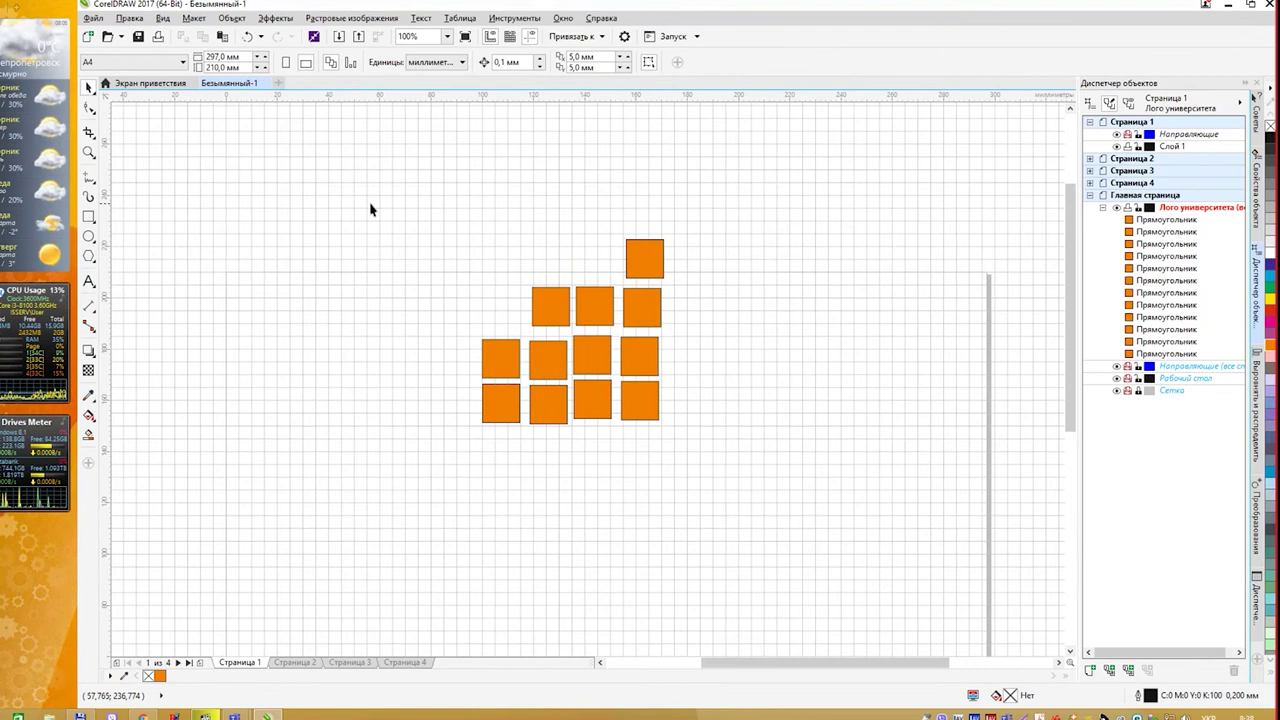
Group all the orange squares and move the group toward the page's left side.
left_click_drag(371, 209, 794, 523)
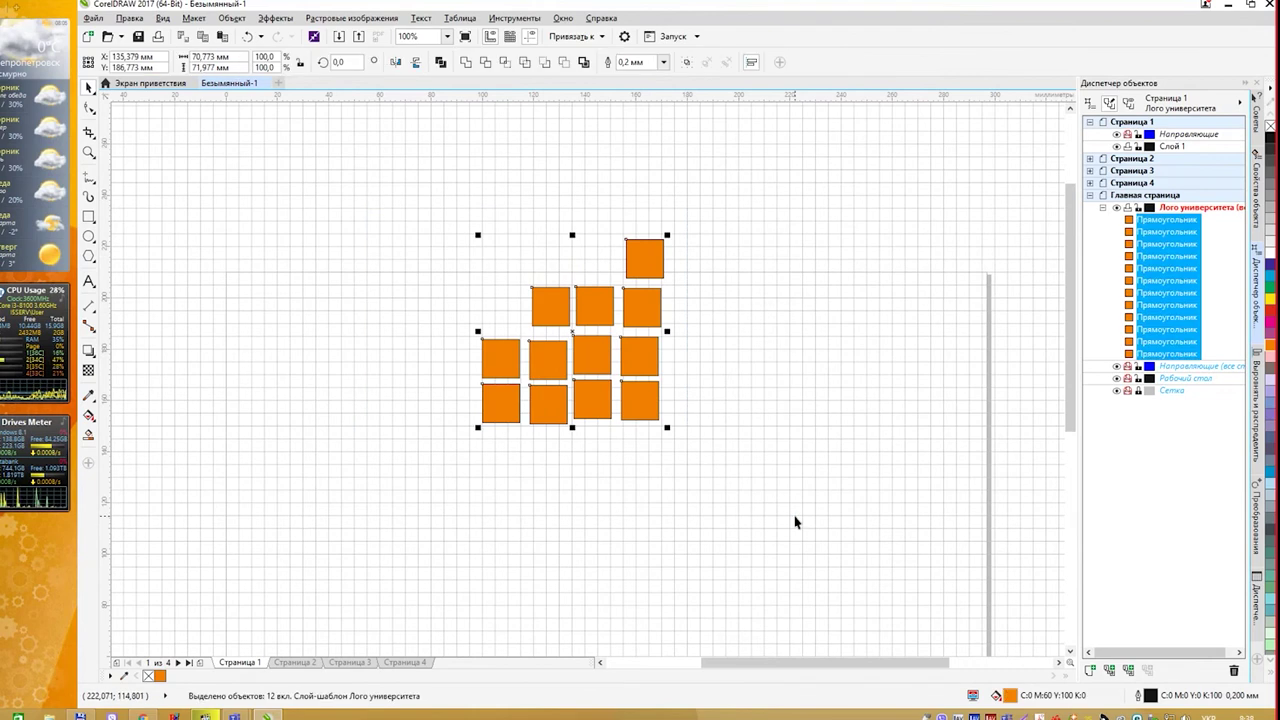
key("ctrl+g")
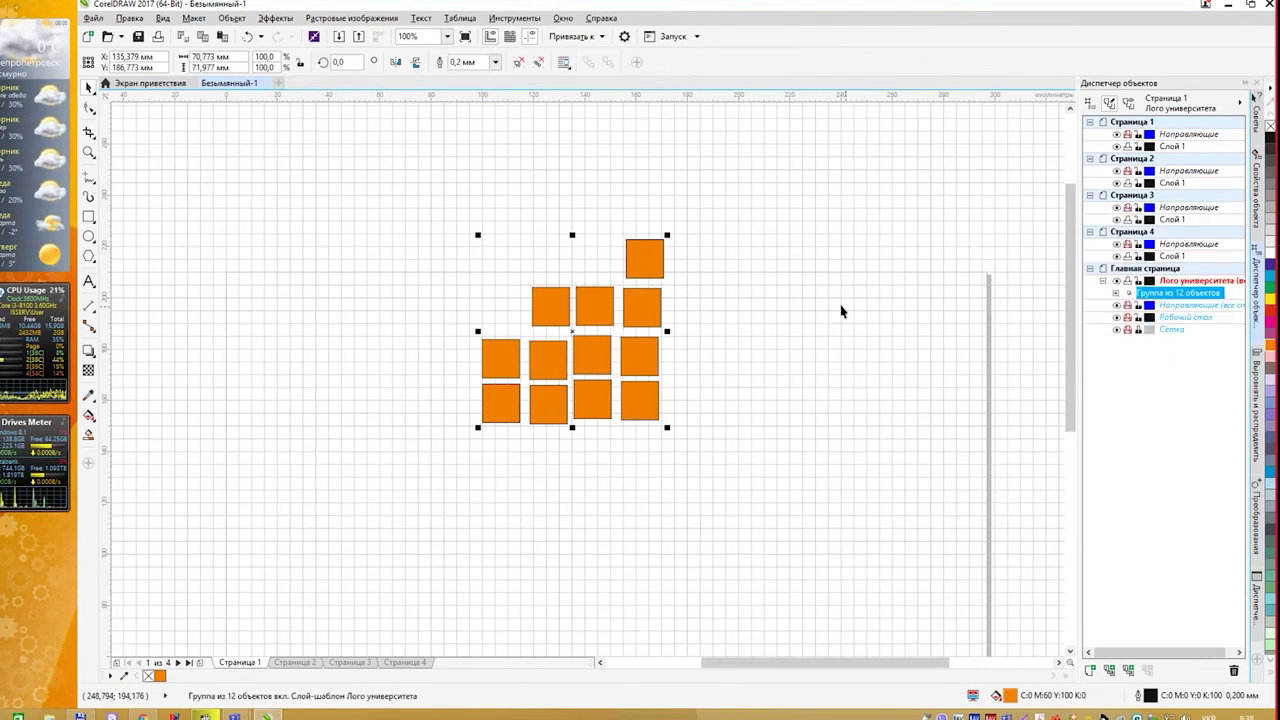
left_click_drag(628, 313, 482, 331)
scroll(580, 326, "down", 2)
scroll(580, 326, "up", 2)
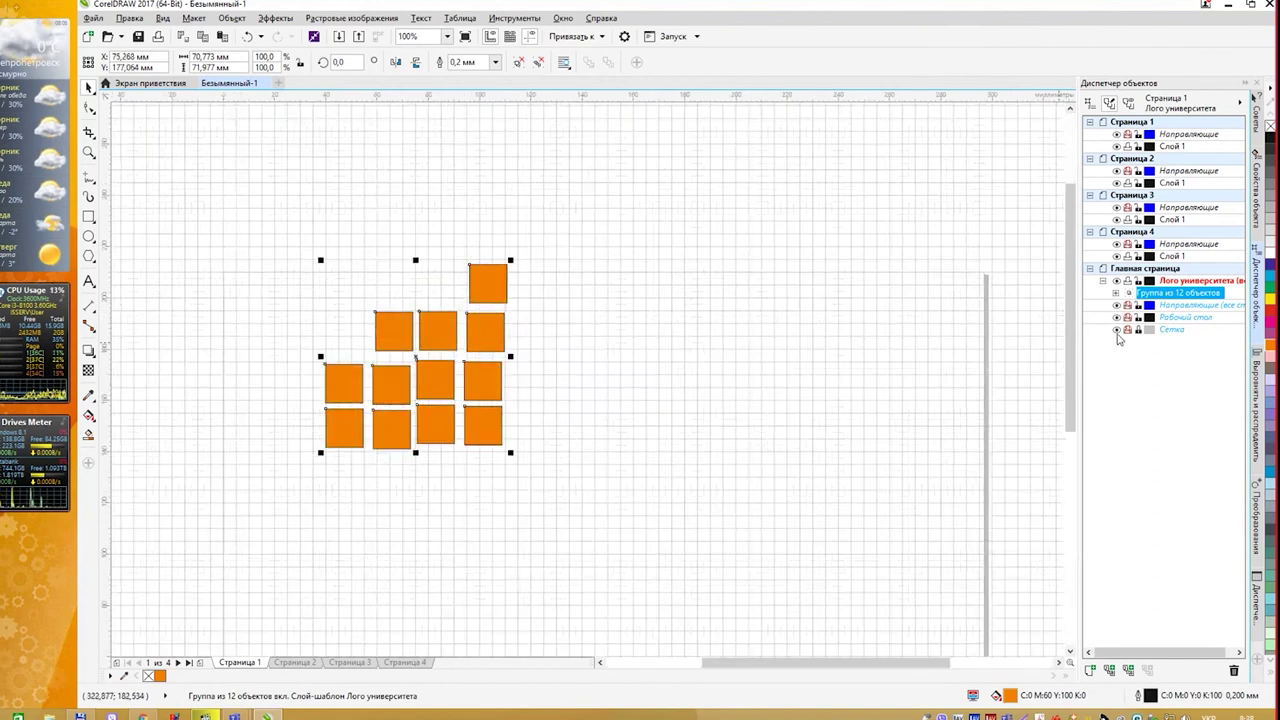
Hide the "Сетка" layer, shrink the logo group to about 43 by 44 mm and fit it into the page's upper-left corner.
scroll(674, 380, "up", 2)
scroll(684, 262, "down", 2)
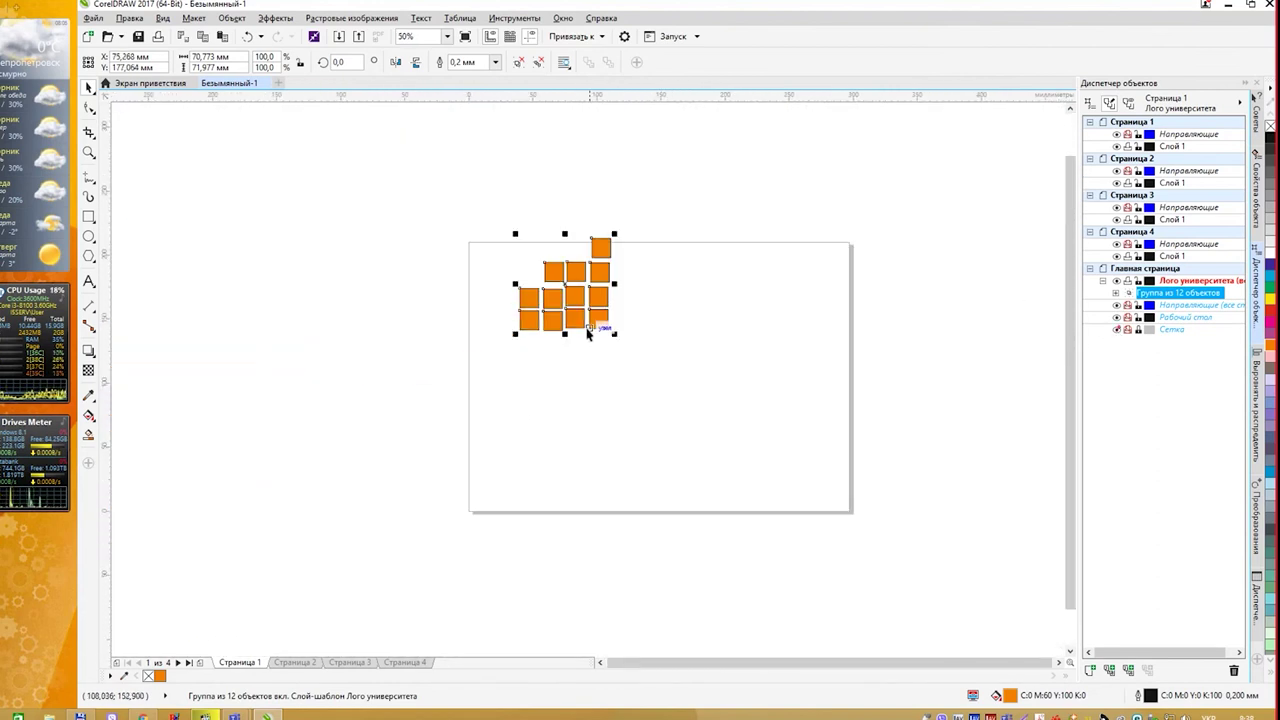
left_click_drag(600, 322, 547, 312)
left_click(557, 390)
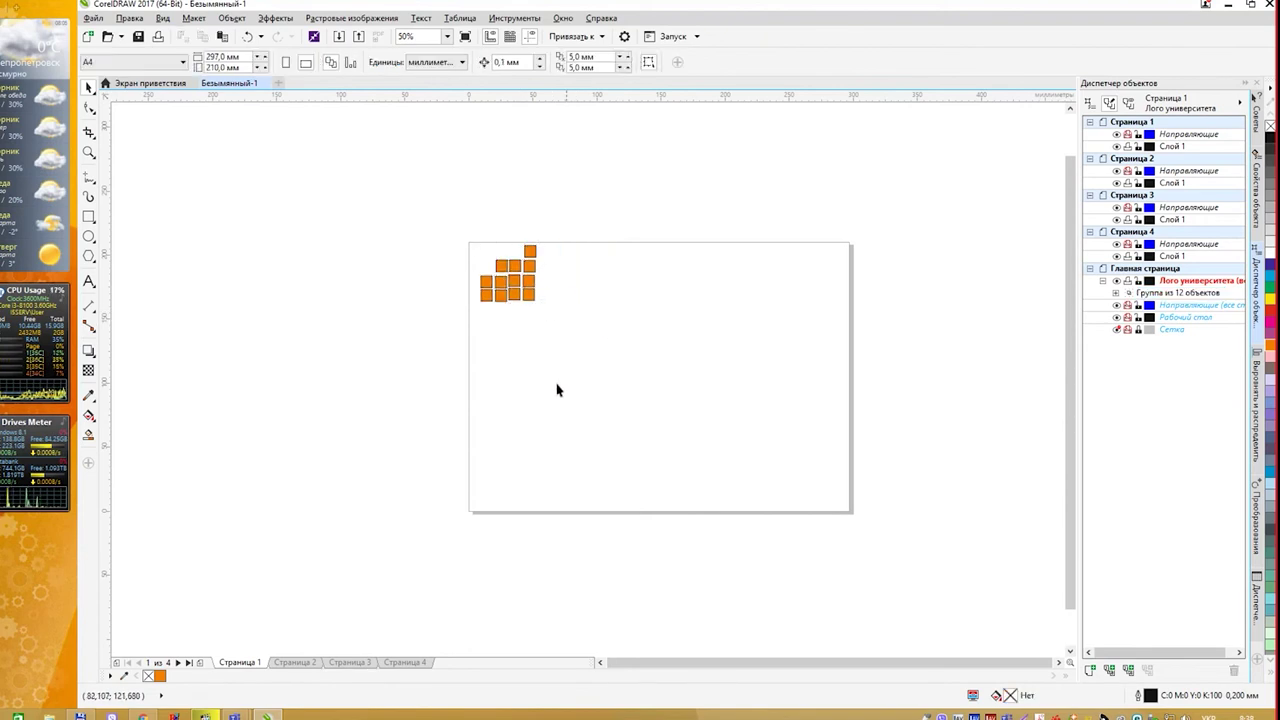
Check the logo on the other pages and shift the group slightly down on page 1.
left_click(296, 662)
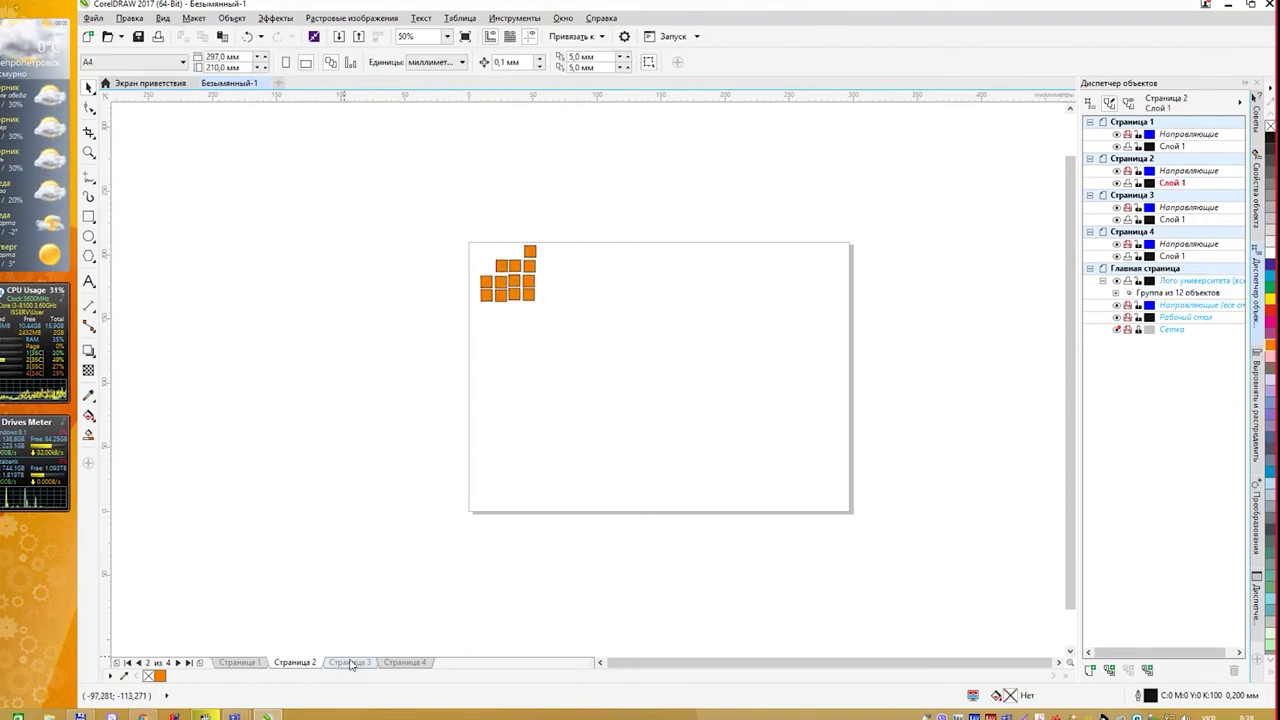
left_click(350, 662)
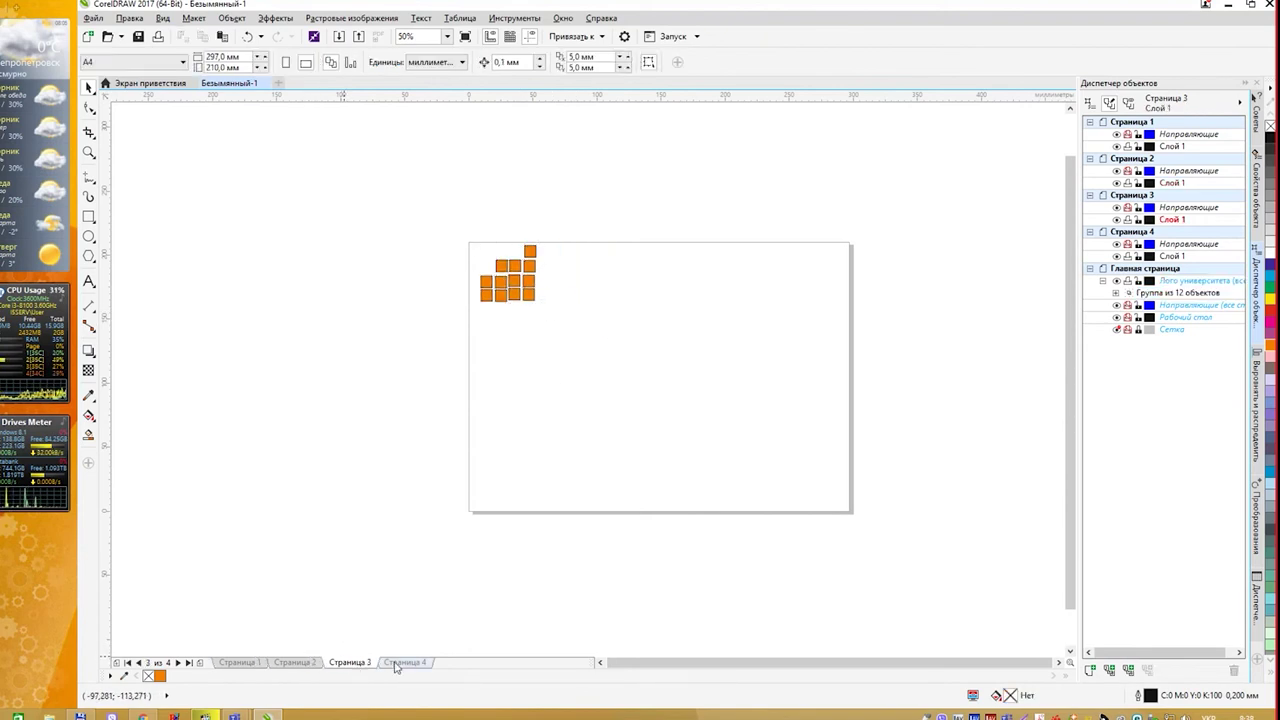
left_click(296, 663)
left_click(240, 662)
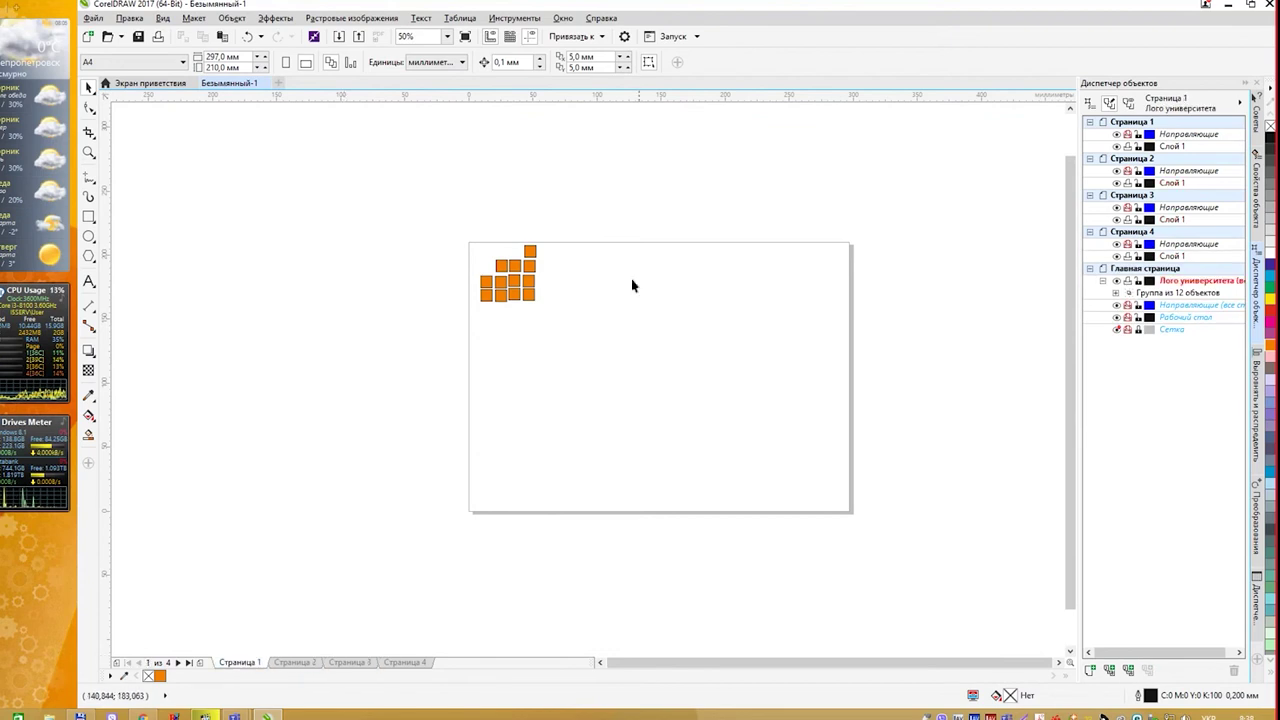
left_click(517, 286)
left_click_drag(517, 286, 518, 288)
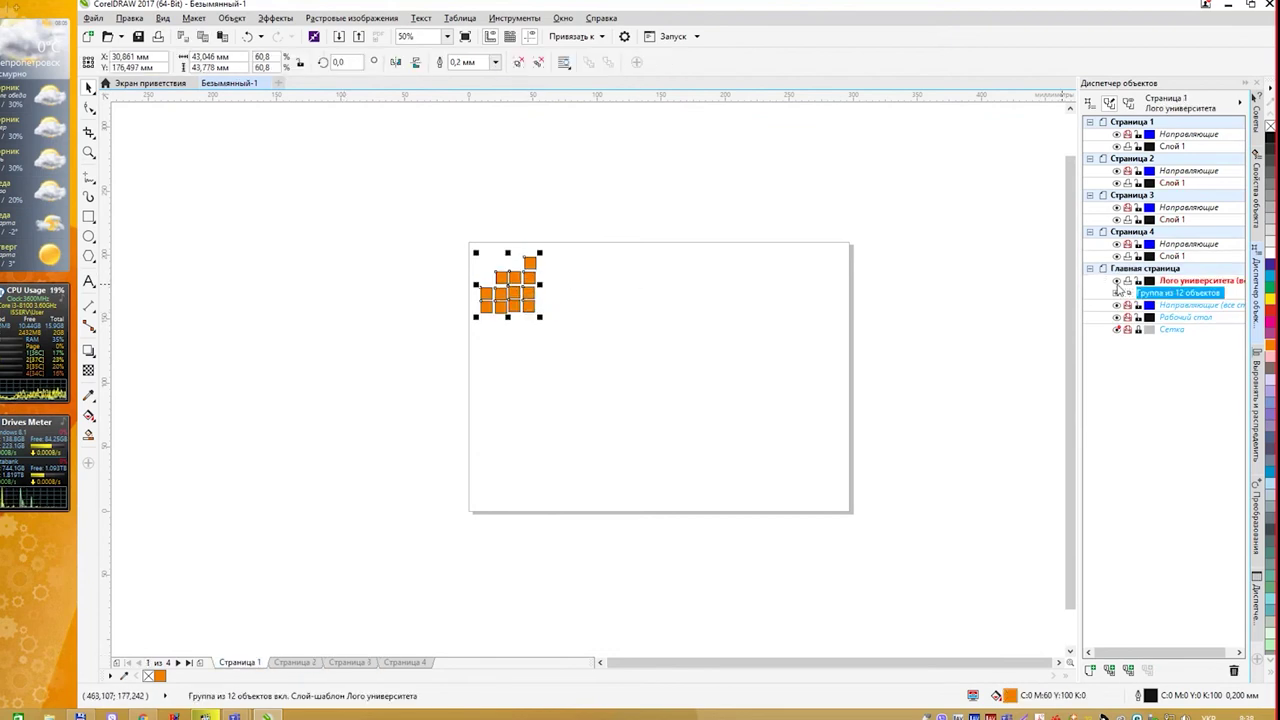
Add the text "НТУ ДП" in 24 pt Arial below the squares on the "Лого университета" layer and check it on other pages.
left_click(708, 362)
left_click(1210, 293)
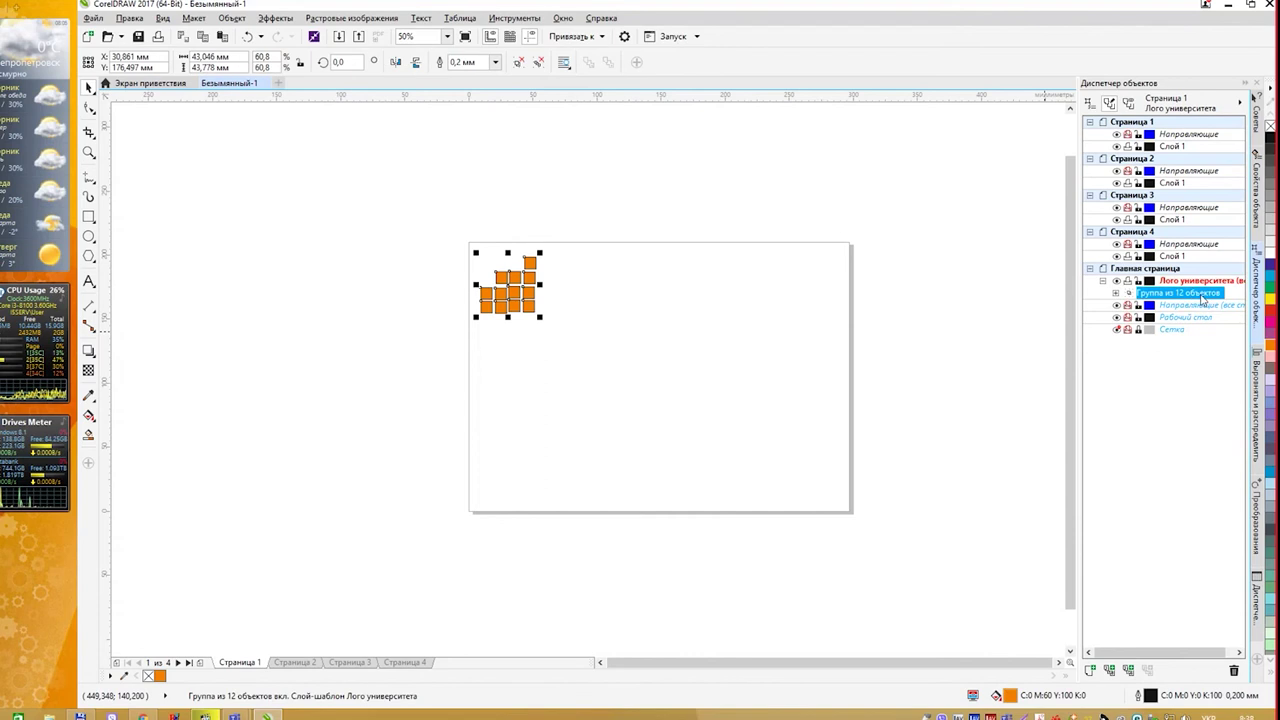
left_click(1197, 282)
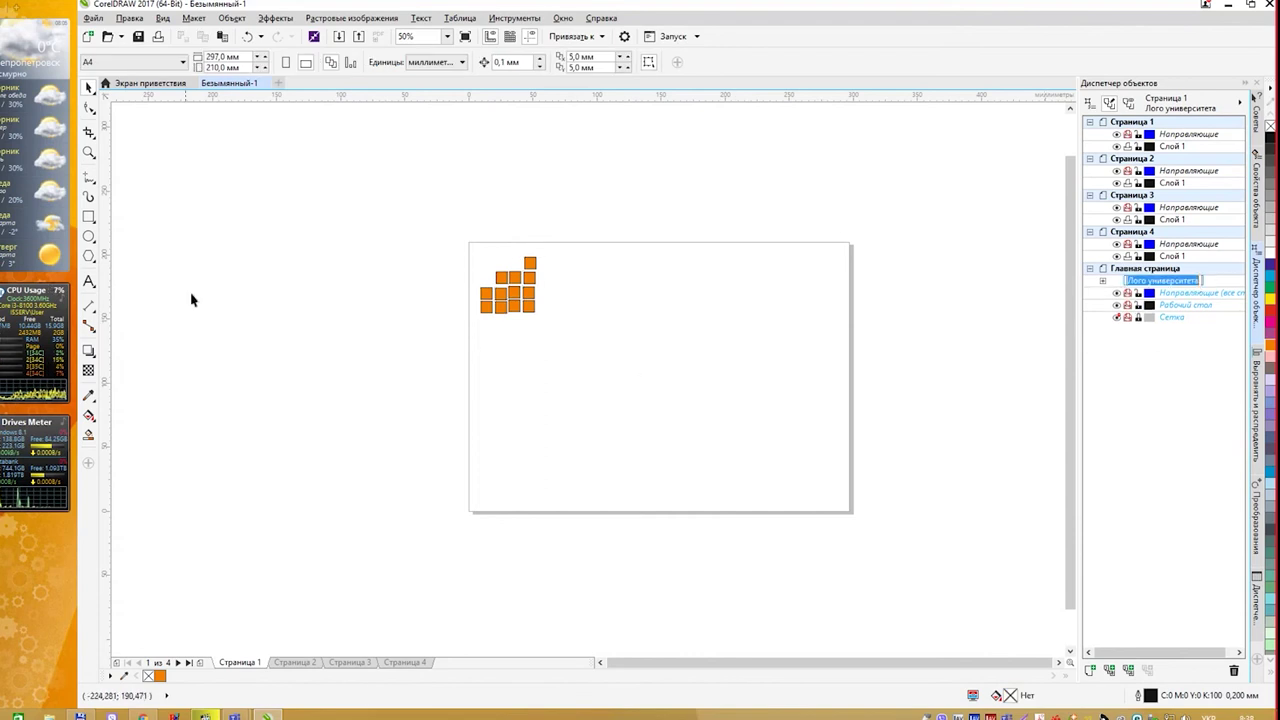
left_click(88, 286)
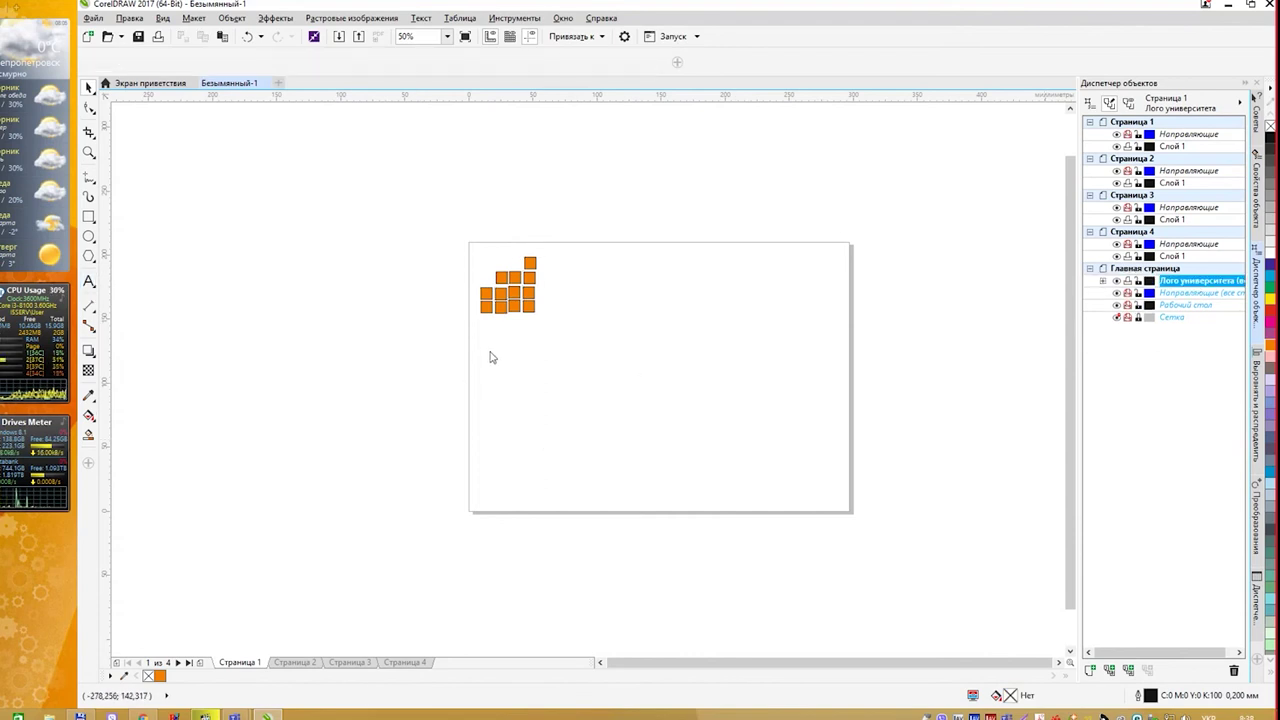
left_click(486, 335)
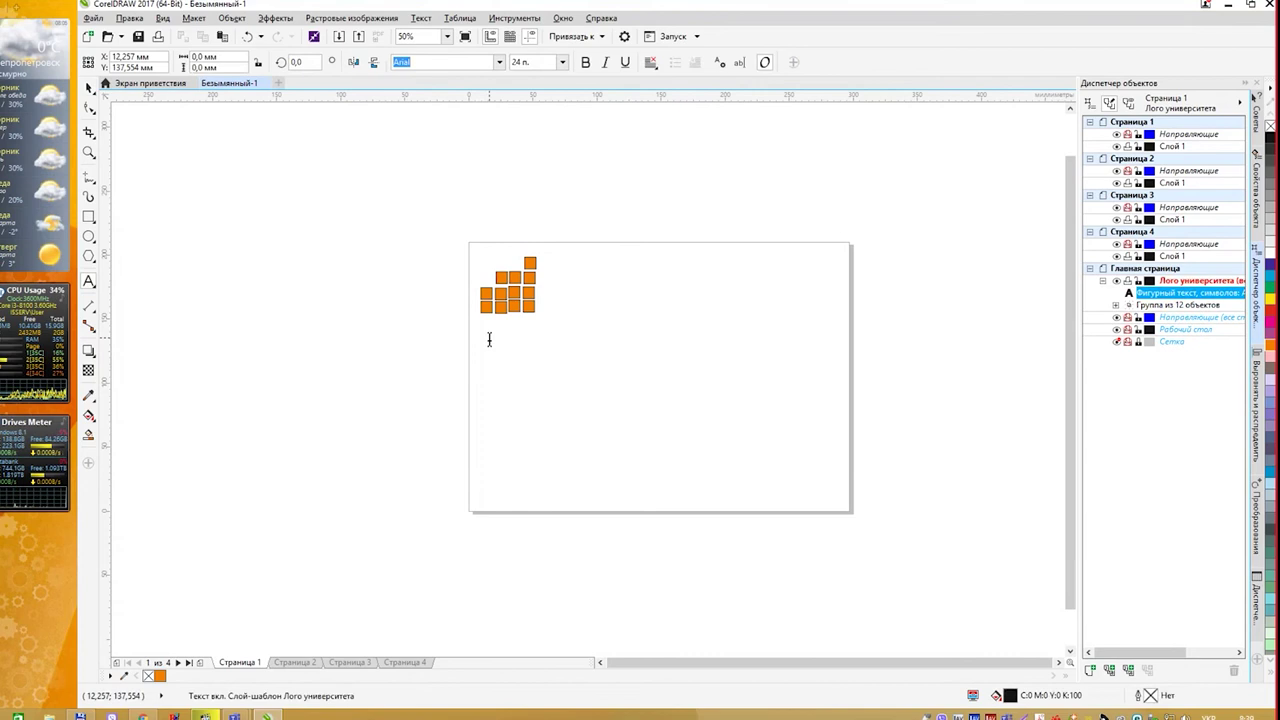
type("НТУ ДП")
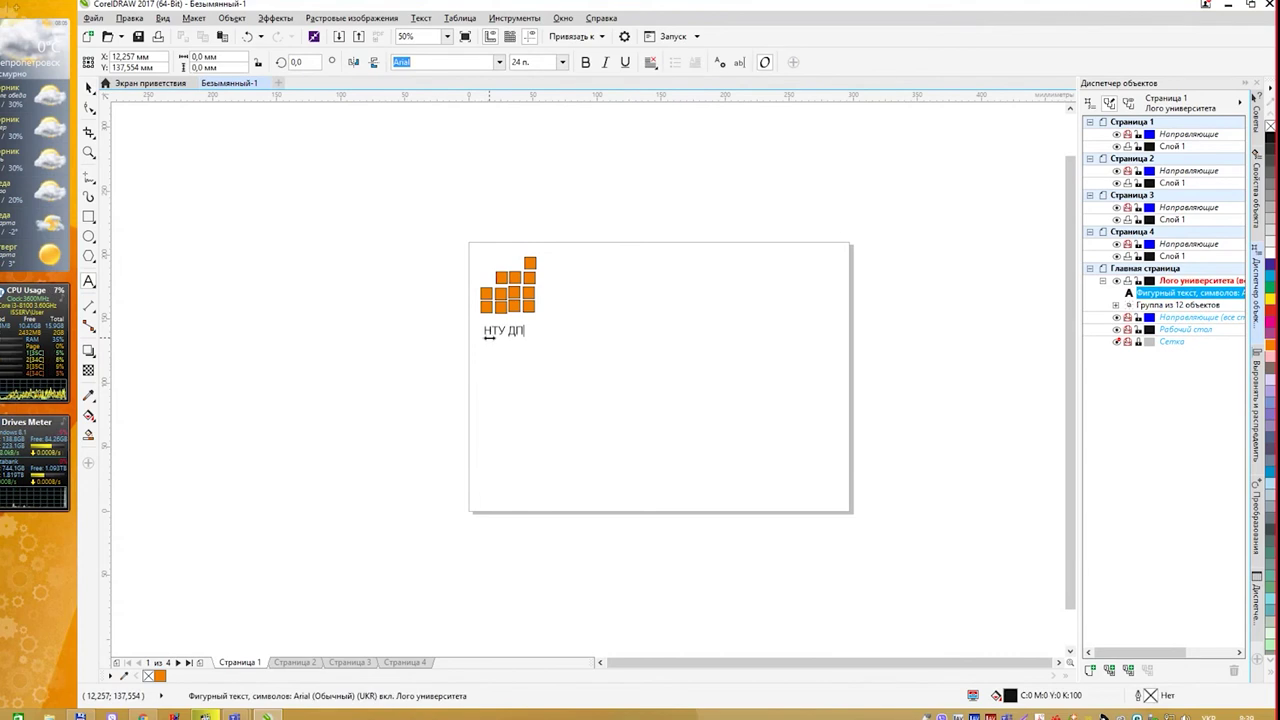
key("Escape")
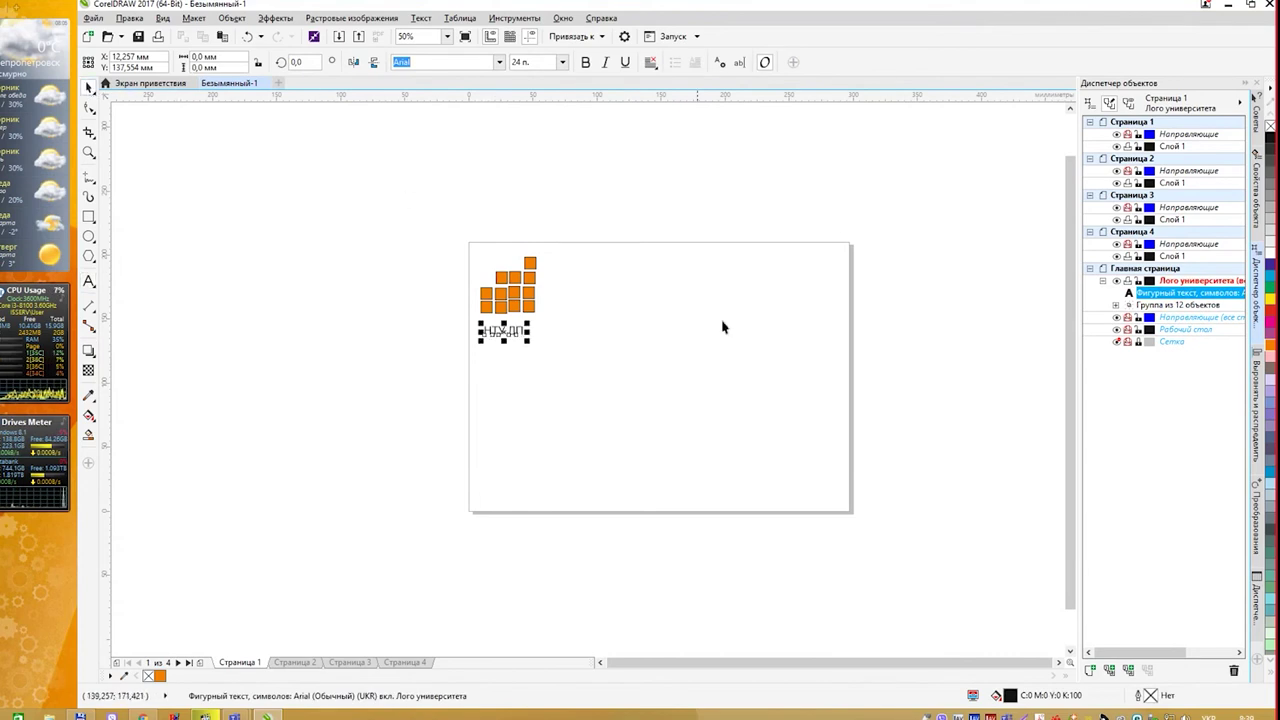
left_click(350, 662)
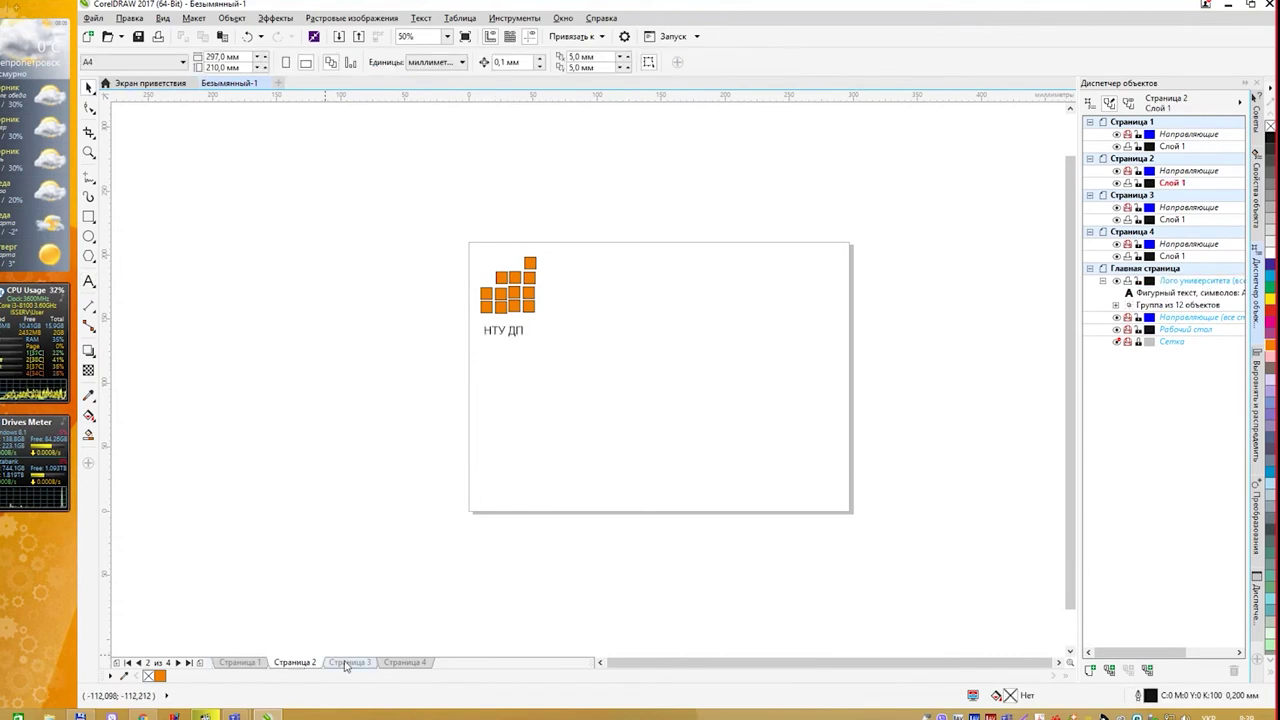
left_click(240, 662)
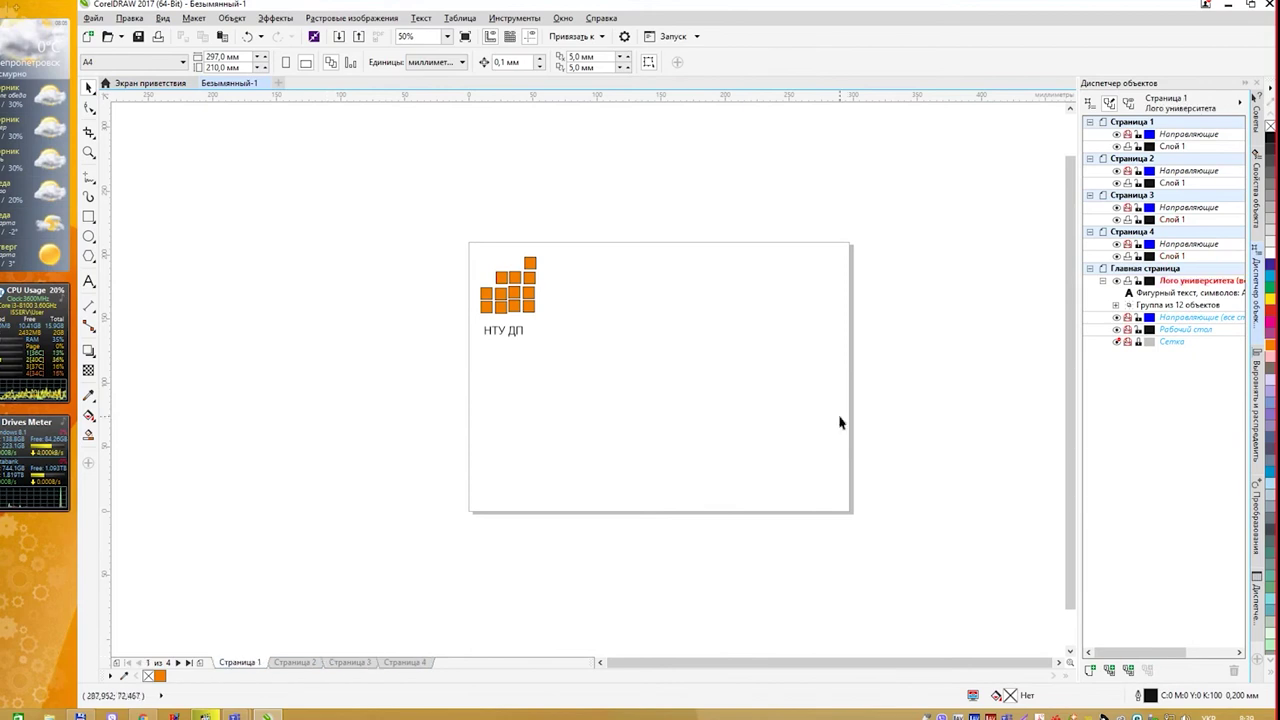
left_click_drag(705, 320, 643, 317)
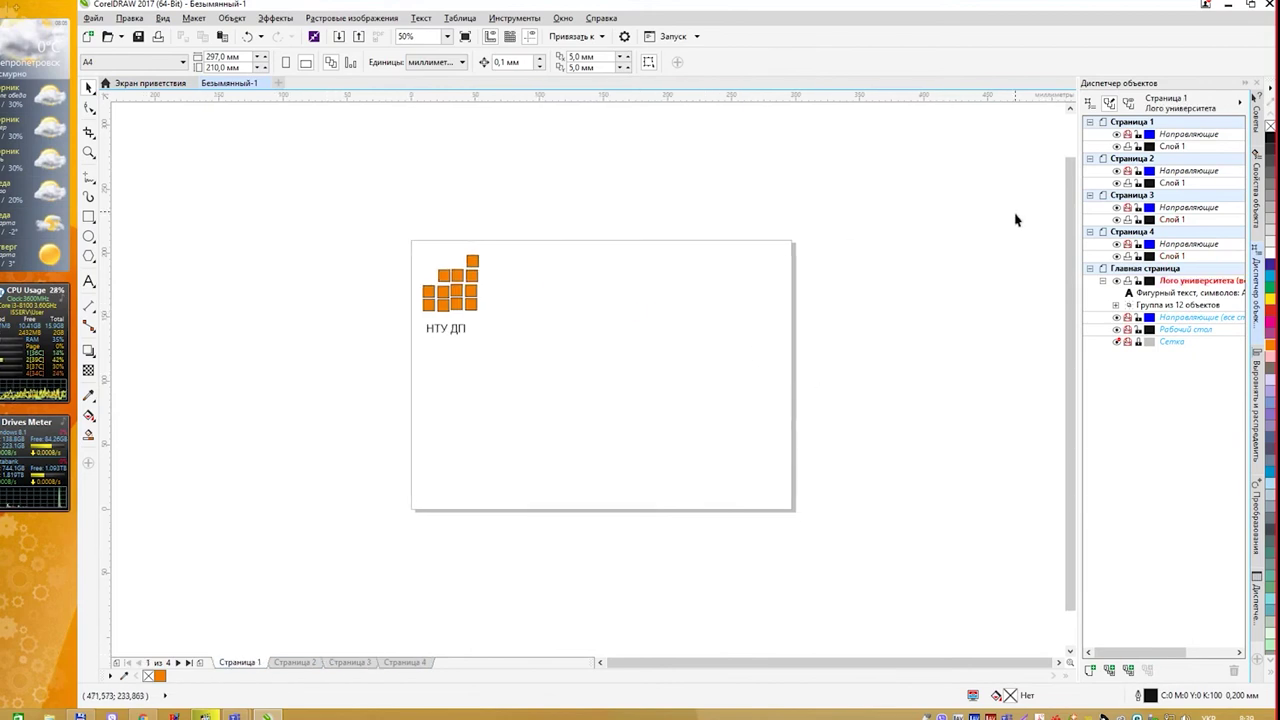
left_click(1193, 137)
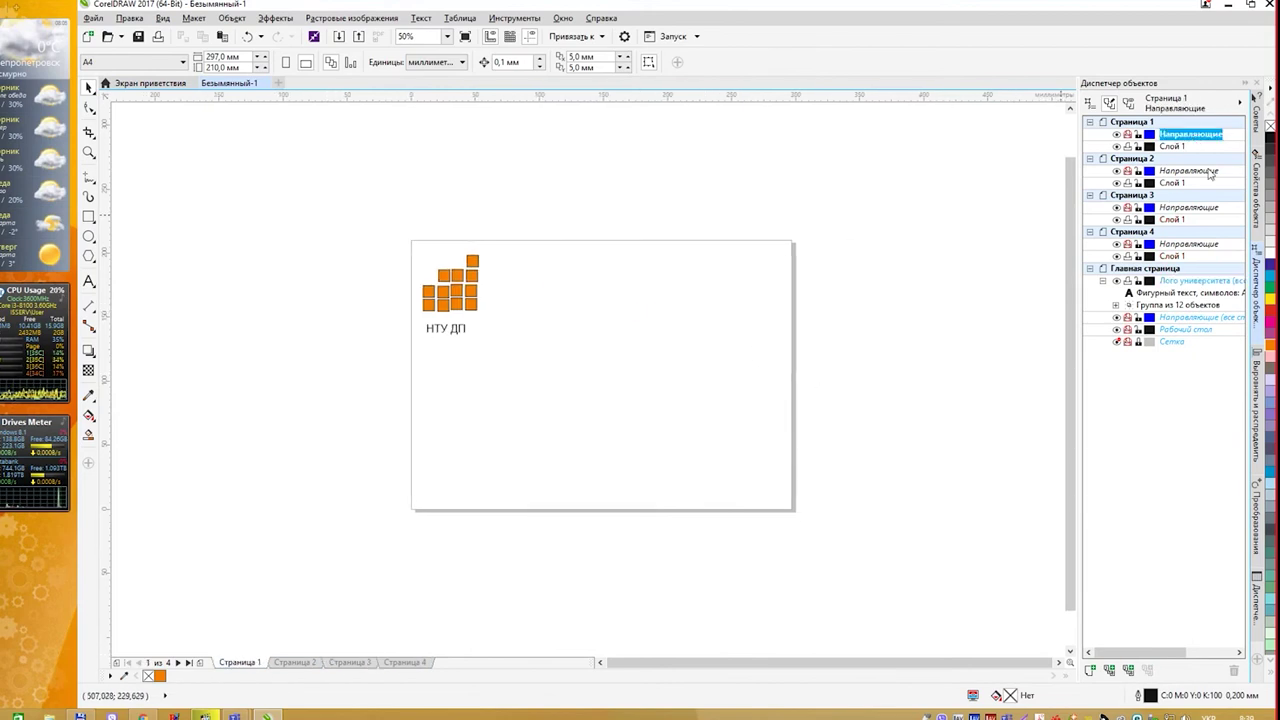
right_click(1158, 416)
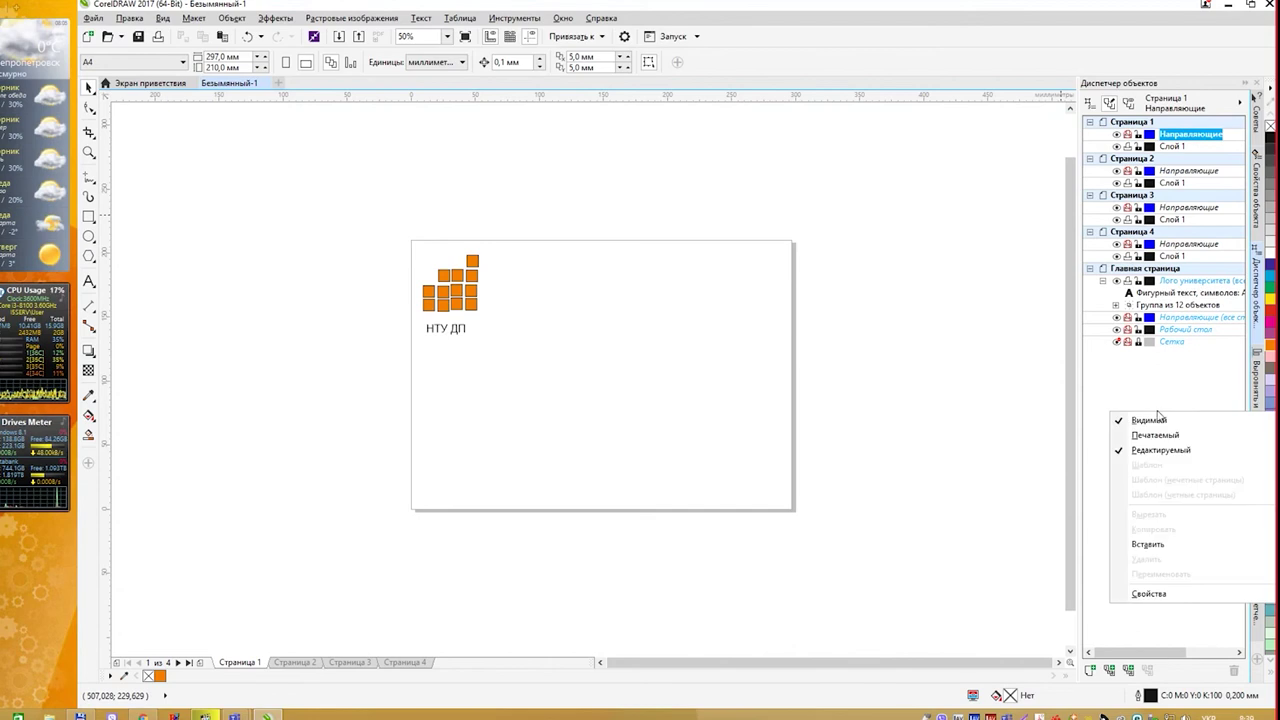
right_click(1190, 133)
left_click(1205, 130)
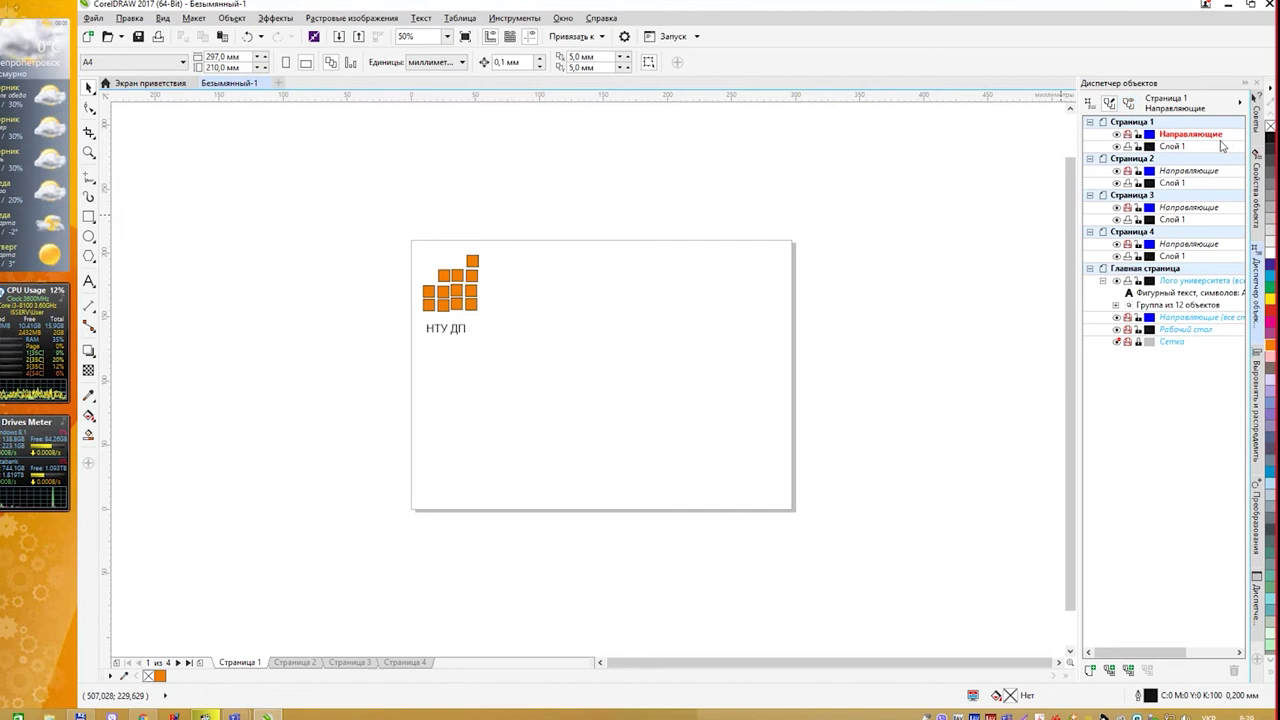
right_click(1221, 145)
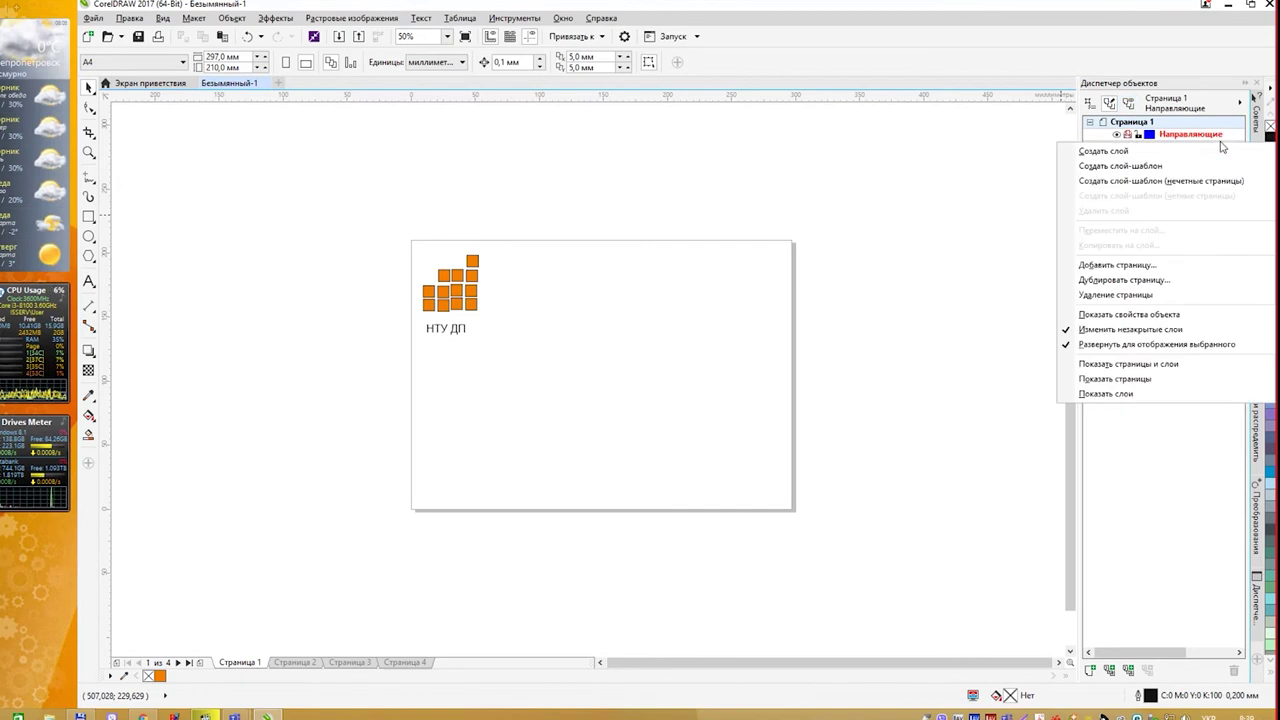
left_click(1222, 134)
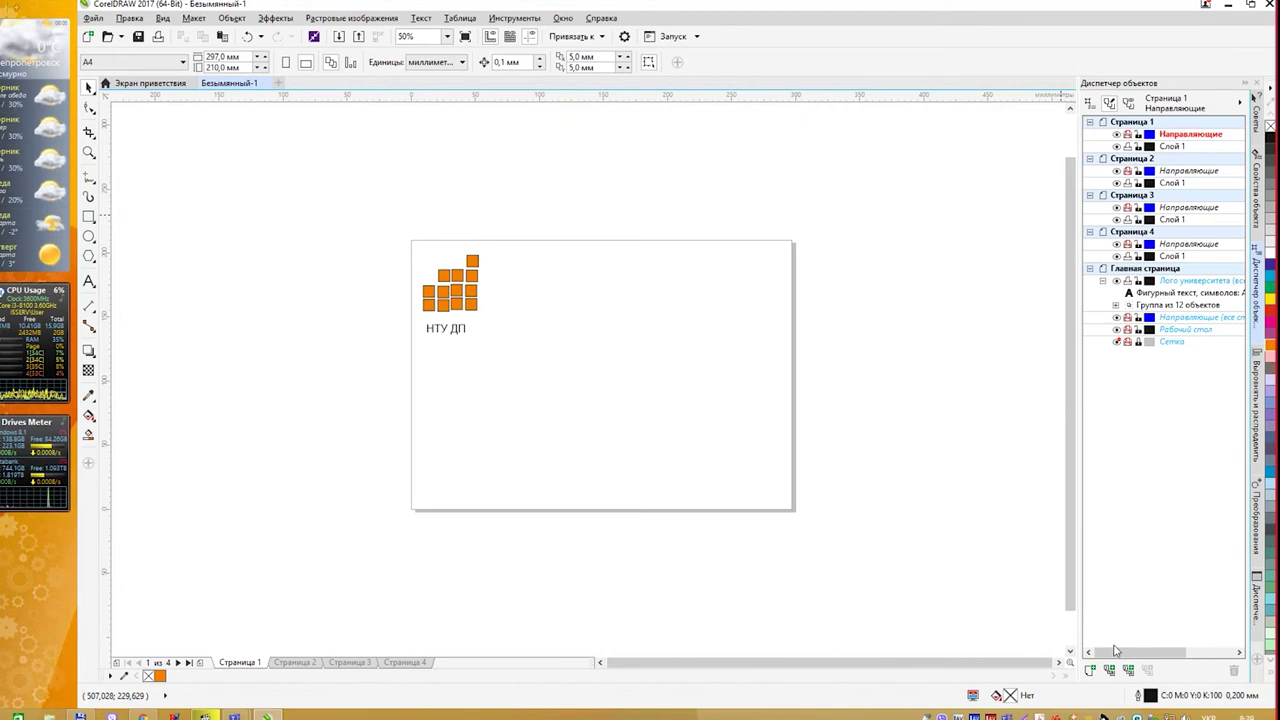
Add a new layer to page 1 and draw three separate rectangles on it, the first about 80 by 43 mm.
left_click(1157, 122)
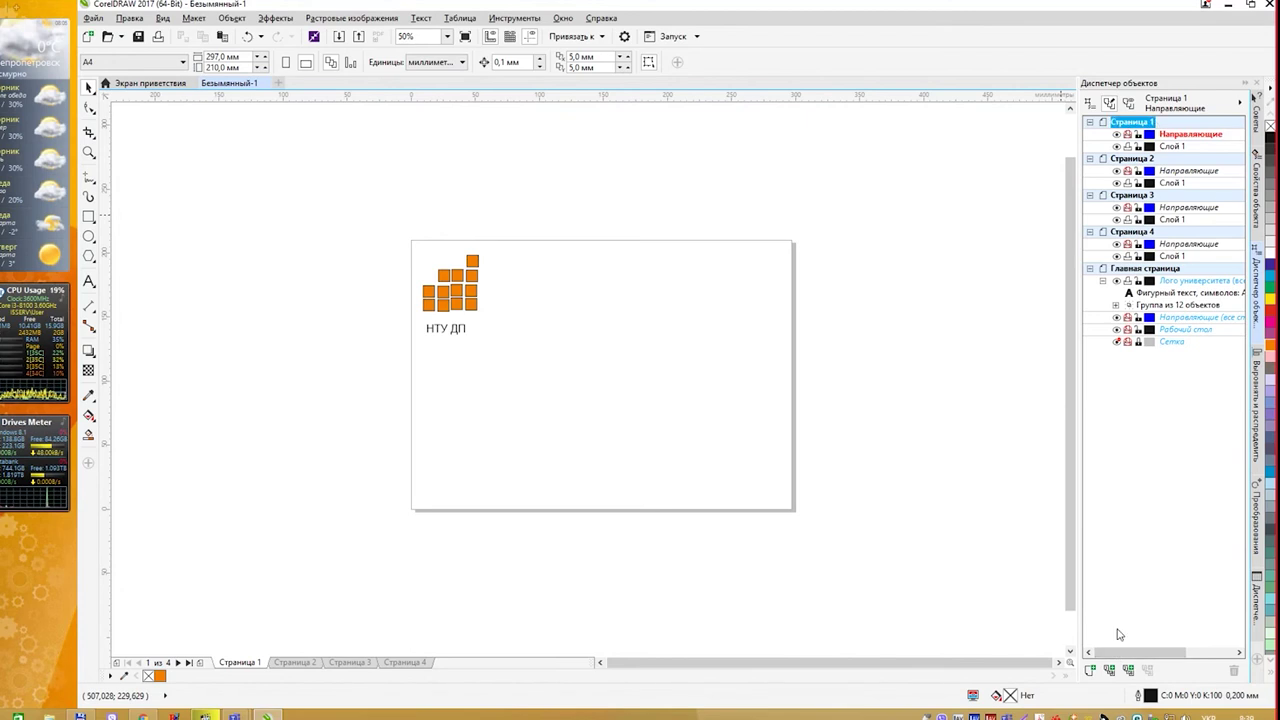
left_click(1091, 670)
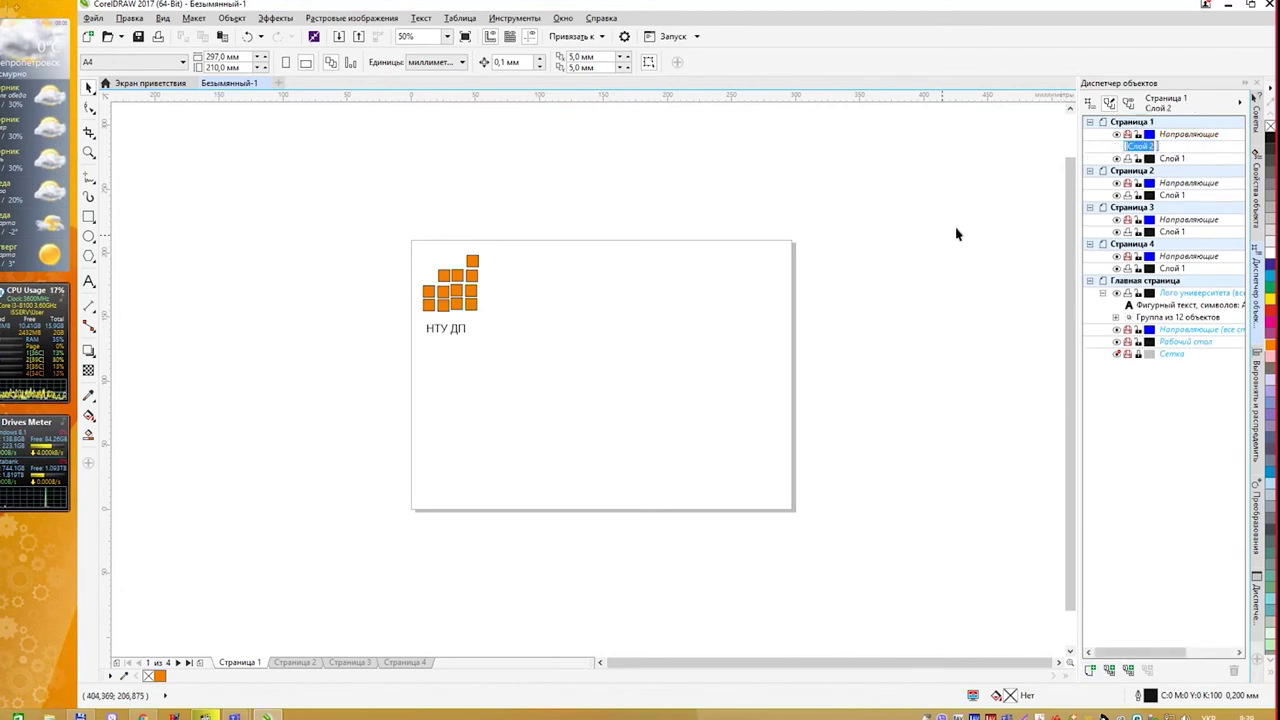
key("Return")
left_click(88, 216)
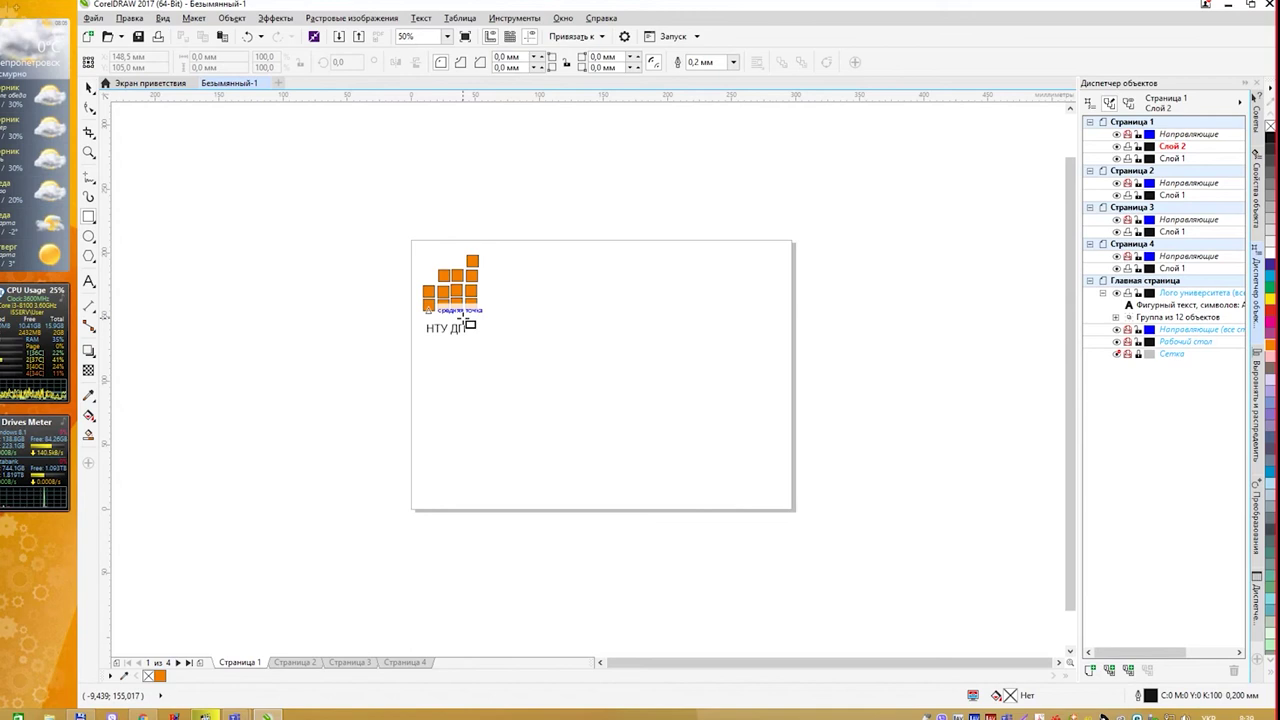
left_click_drag(537, 291, 648, 353)
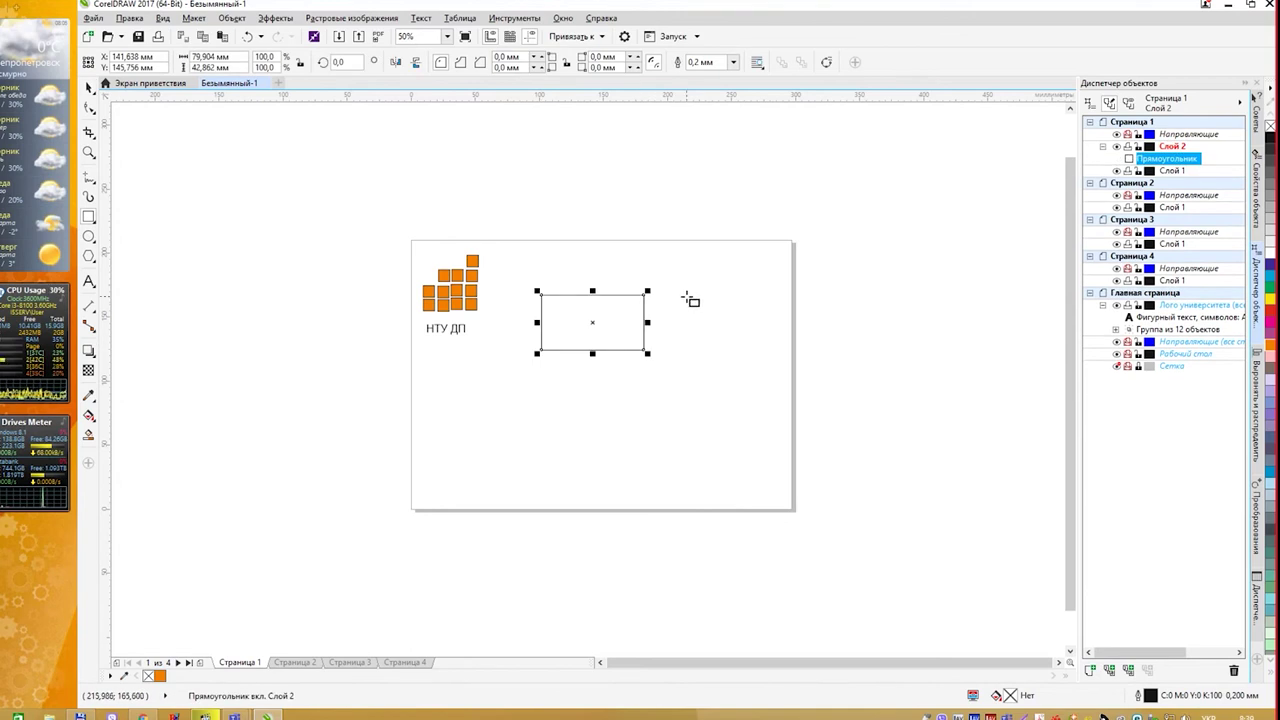
left_click_drag(687, 296, 755, 378)
left_click_drag(545, 372, 641, 441)
Draw a tall rectangle about 50 by 94 mm on page 2 and compare the page with page 1.
left_click(314, 664)
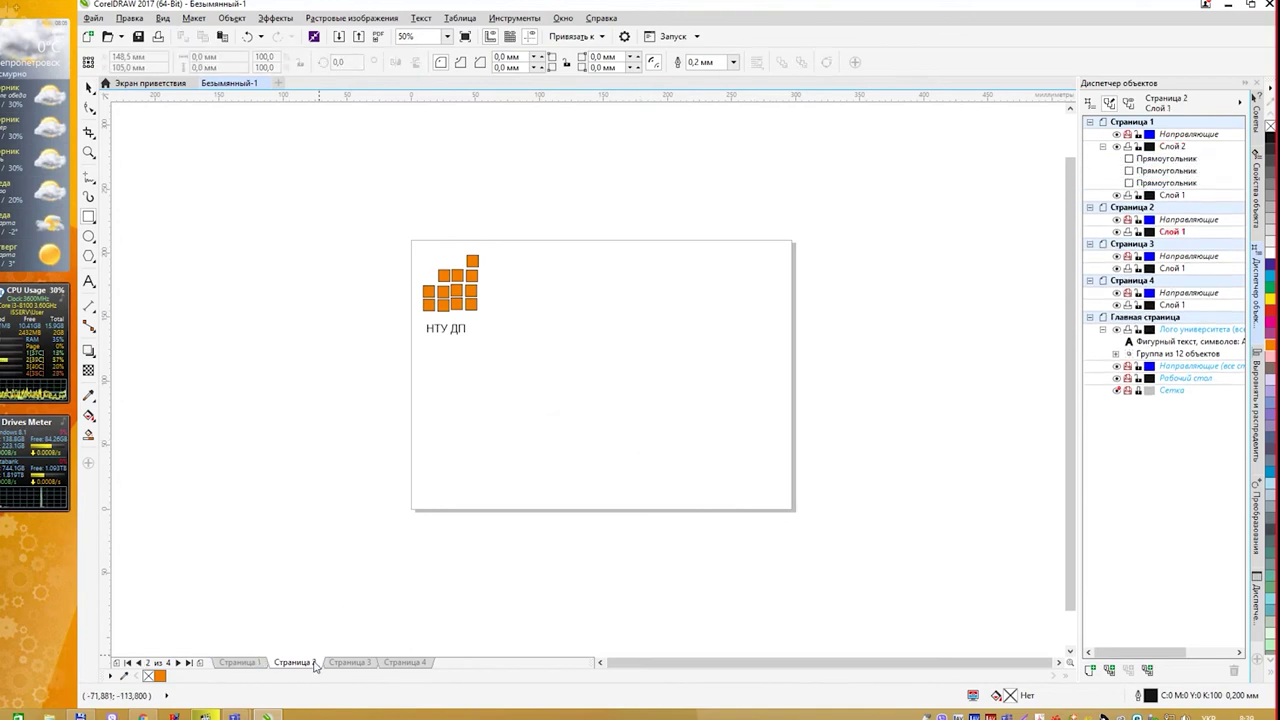
left_click_drag(698, 305, 627, 432)
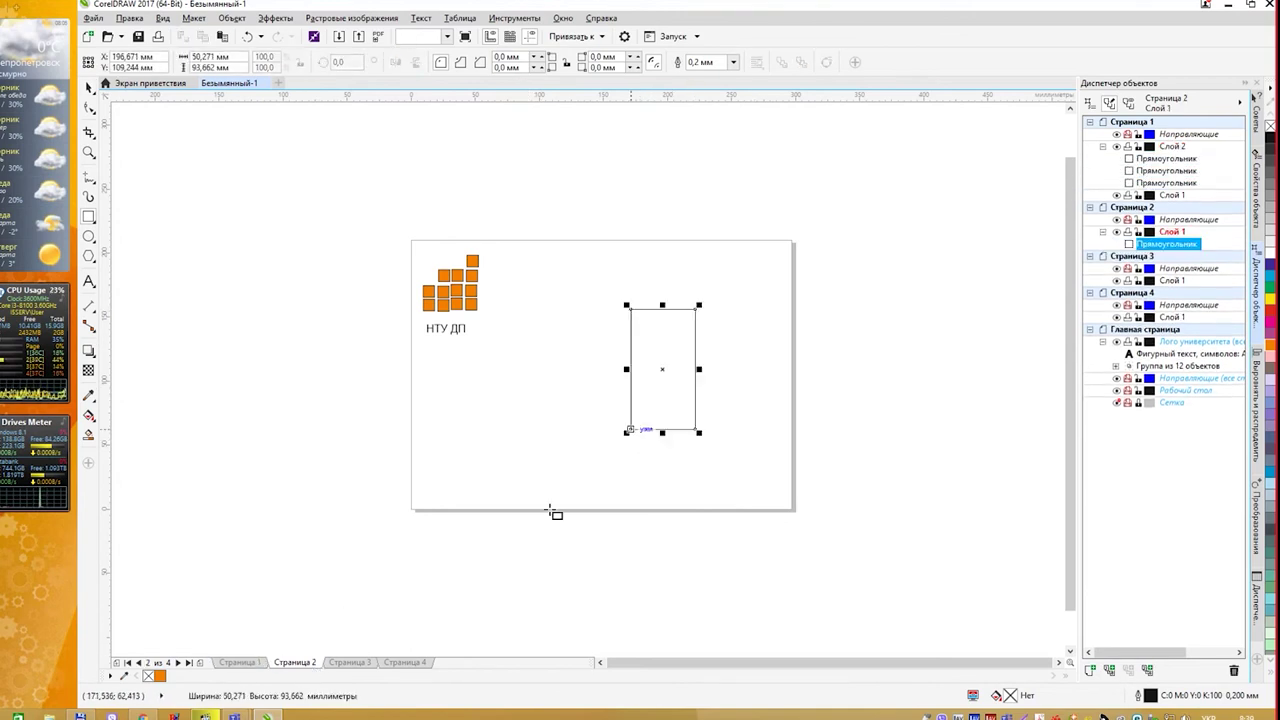
left_click(240, 662)
left_click(296, 663)
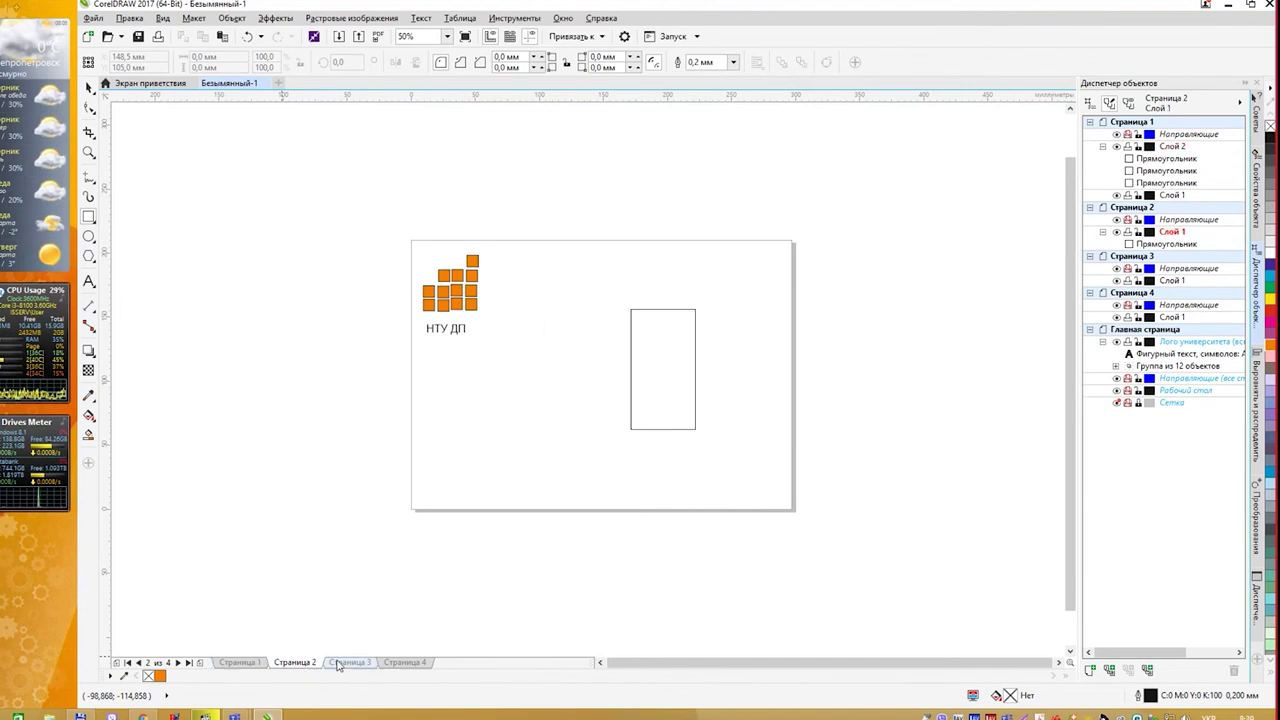
Draw a rectangle about 56 by 67 mm near the middle of page 4.
left_click(349, 663)
left_click(404, 663)
left_click_drag(553, 320, 624, 420)
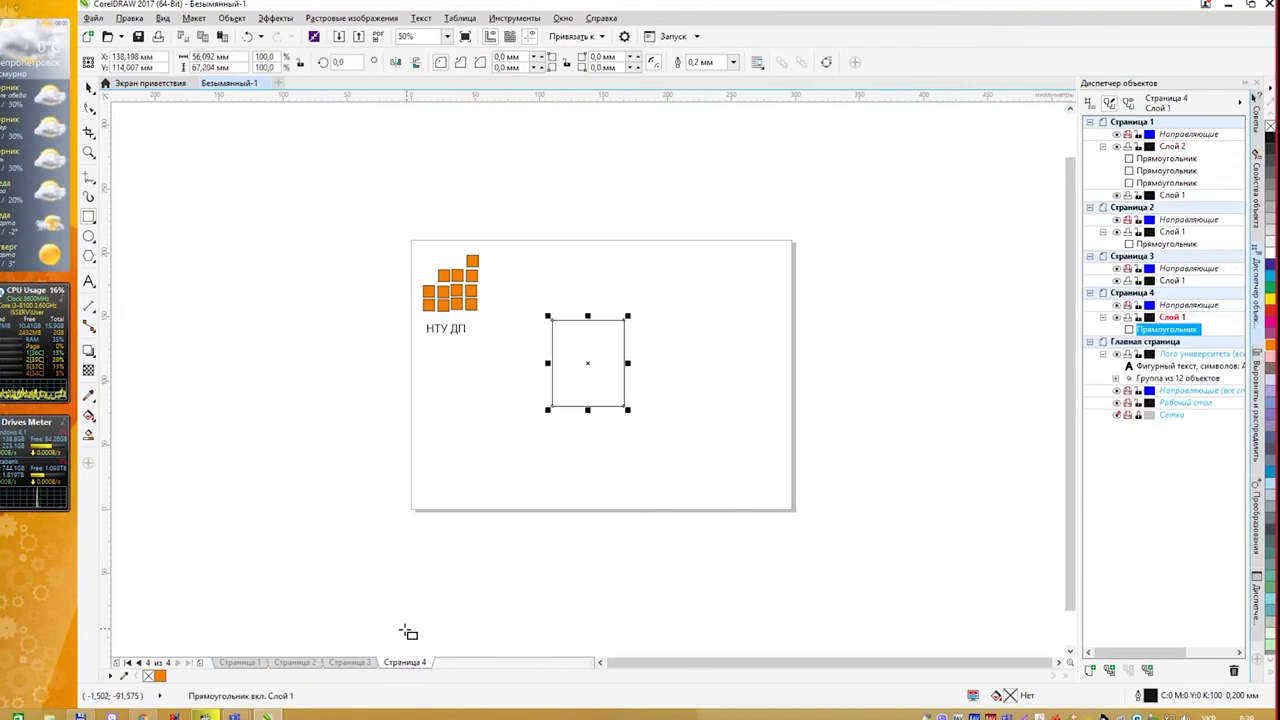
Draw a rectangle about 47 by 73 mm on page 3 and fill it with pale lavender (C20 M20 Y0 K0).
left_click(349, 663)
left_click_drag(645, 317, 707, 412)
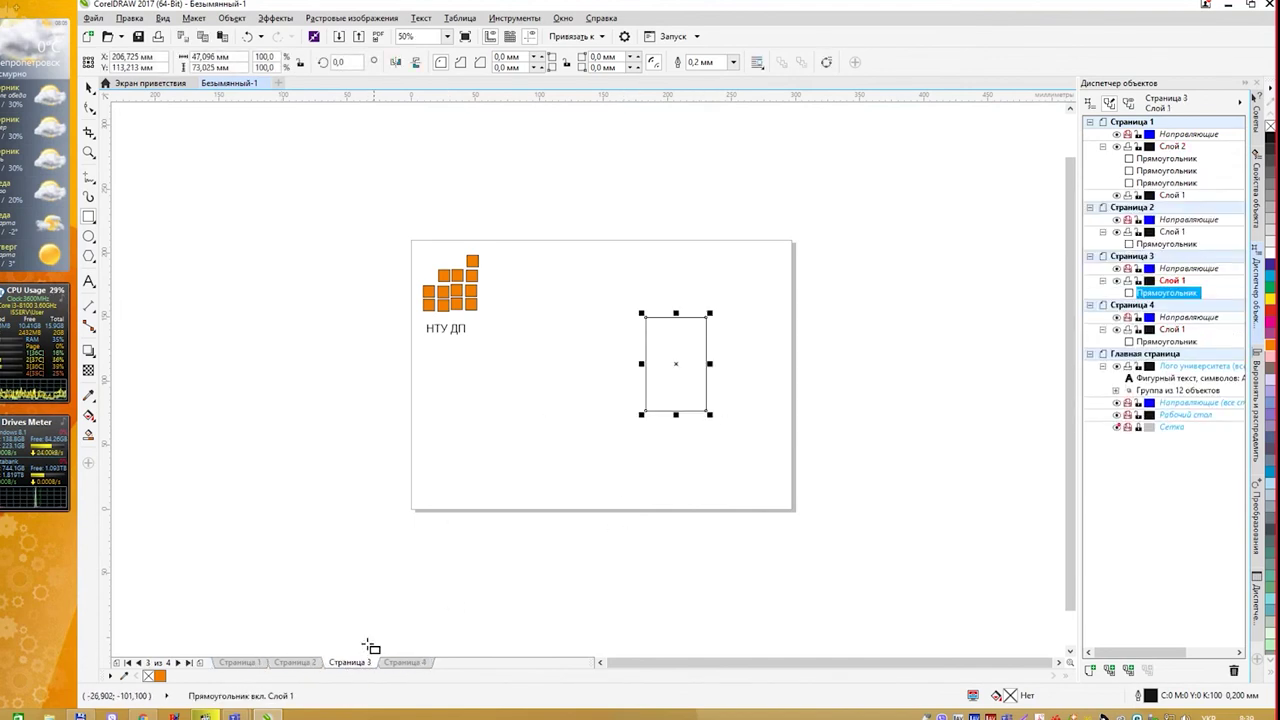
left_click(1270, 385)
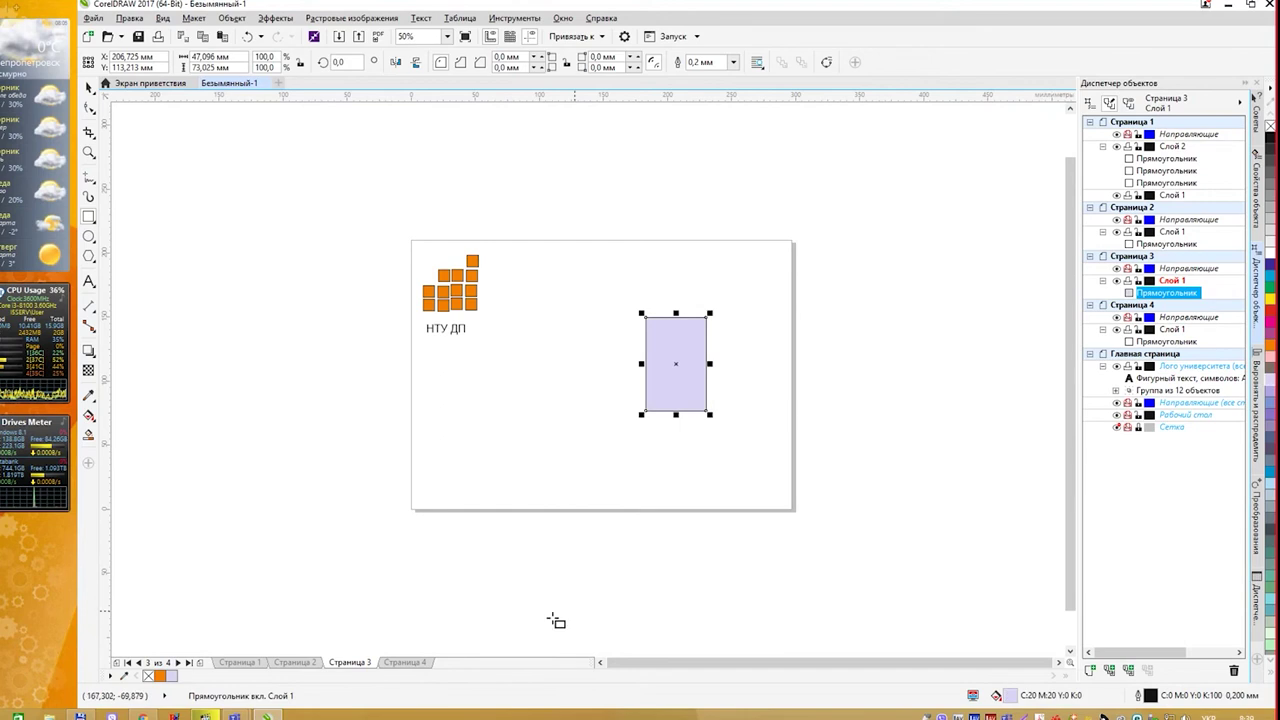
Fill the rectangle on page 4 with grey-blue (C40 M20 Y0 K40).
left_click(404, 663)
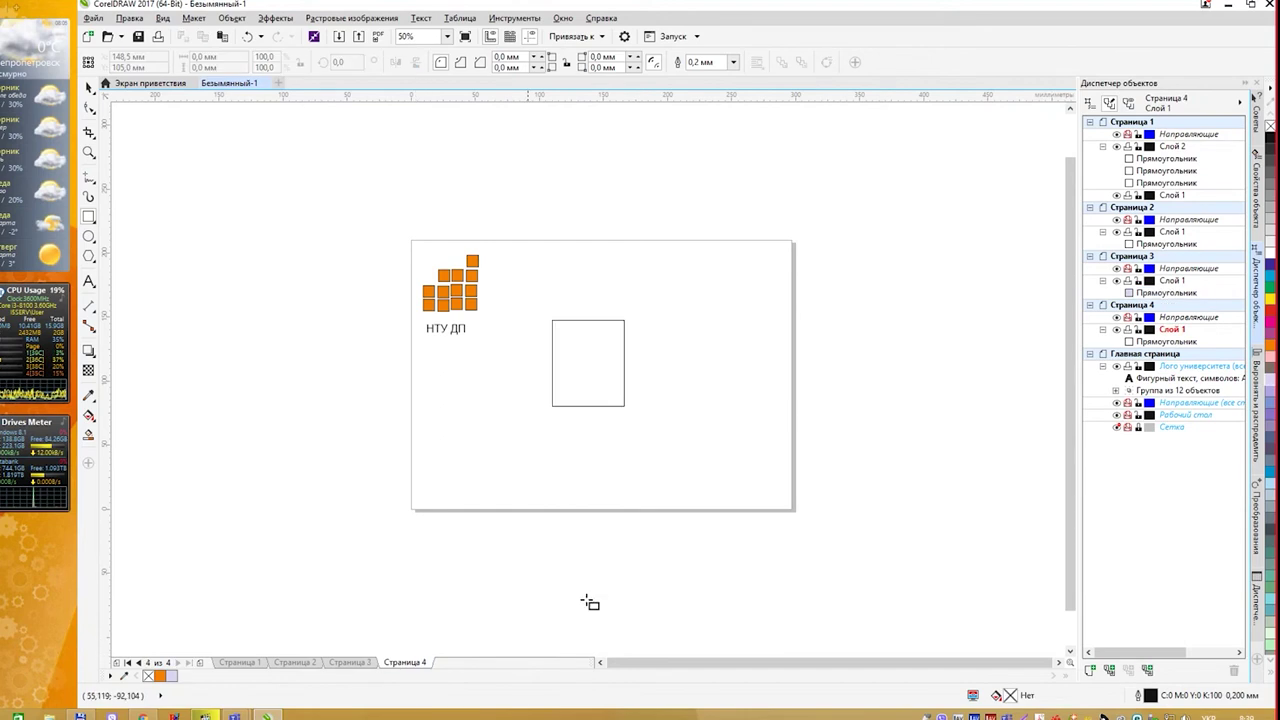
left_click(1272, 554)
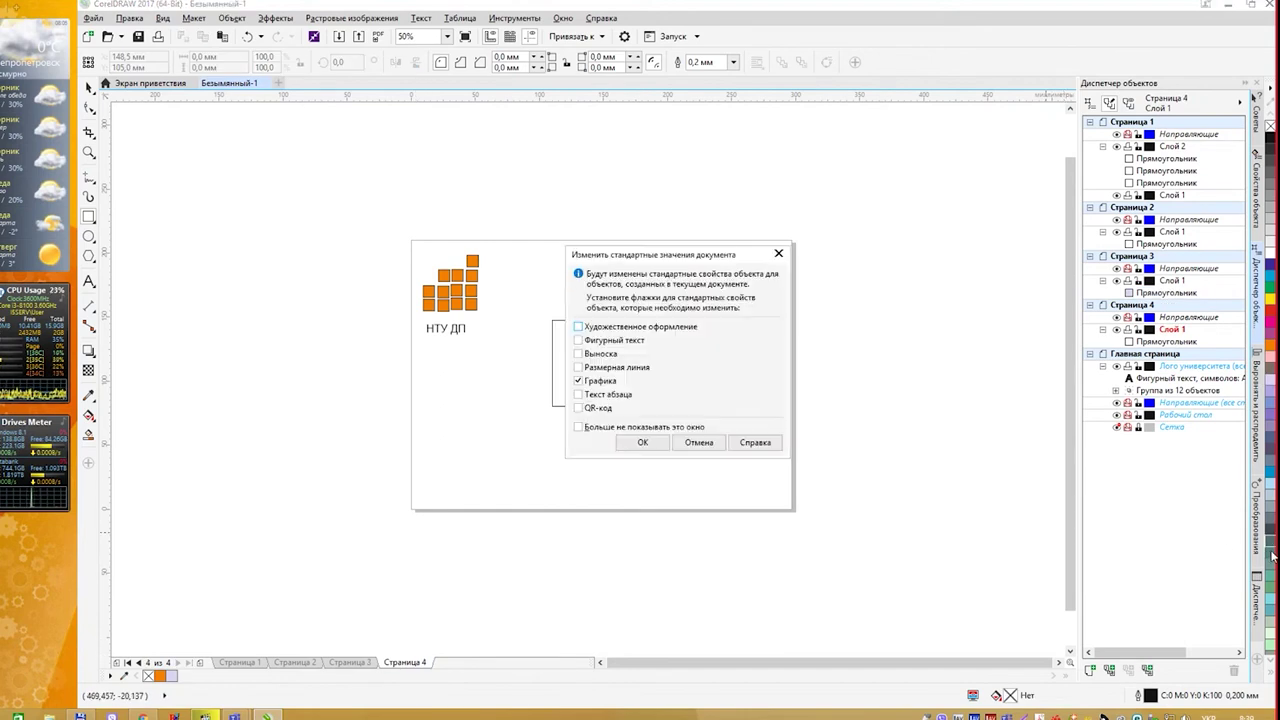
key("Escape")
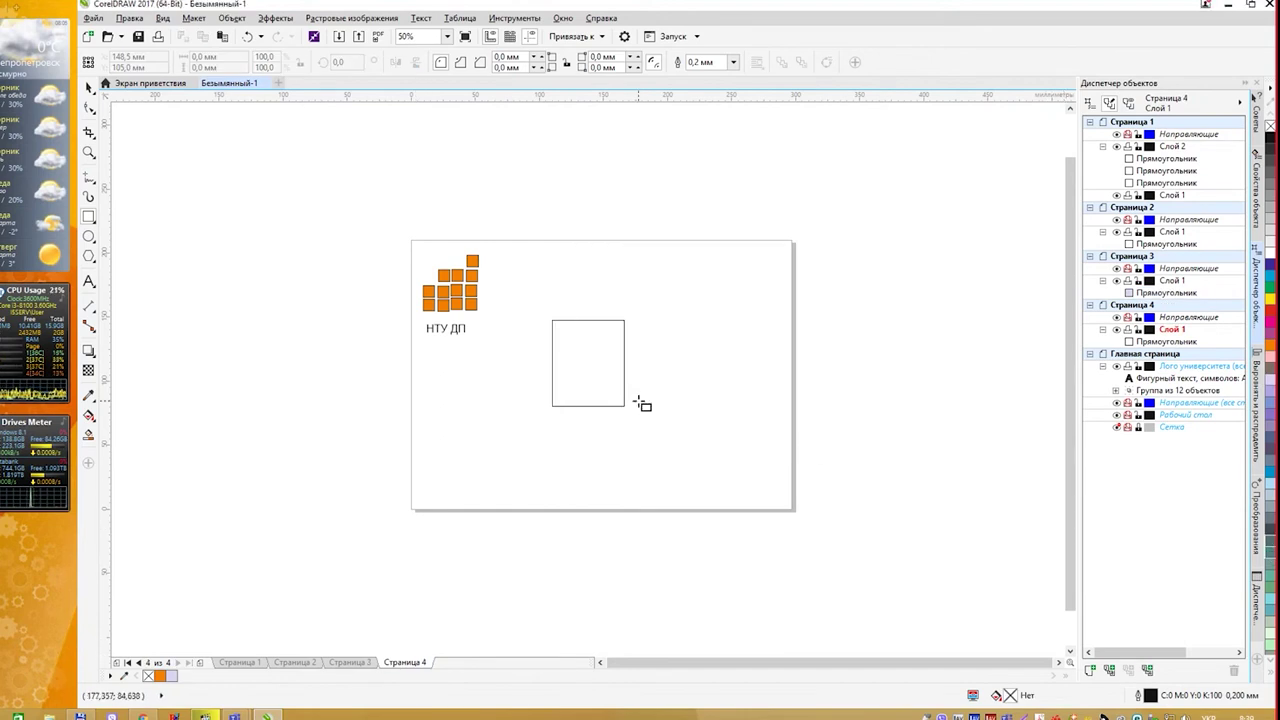
left_click(89, 87)
left_click(595, 330)
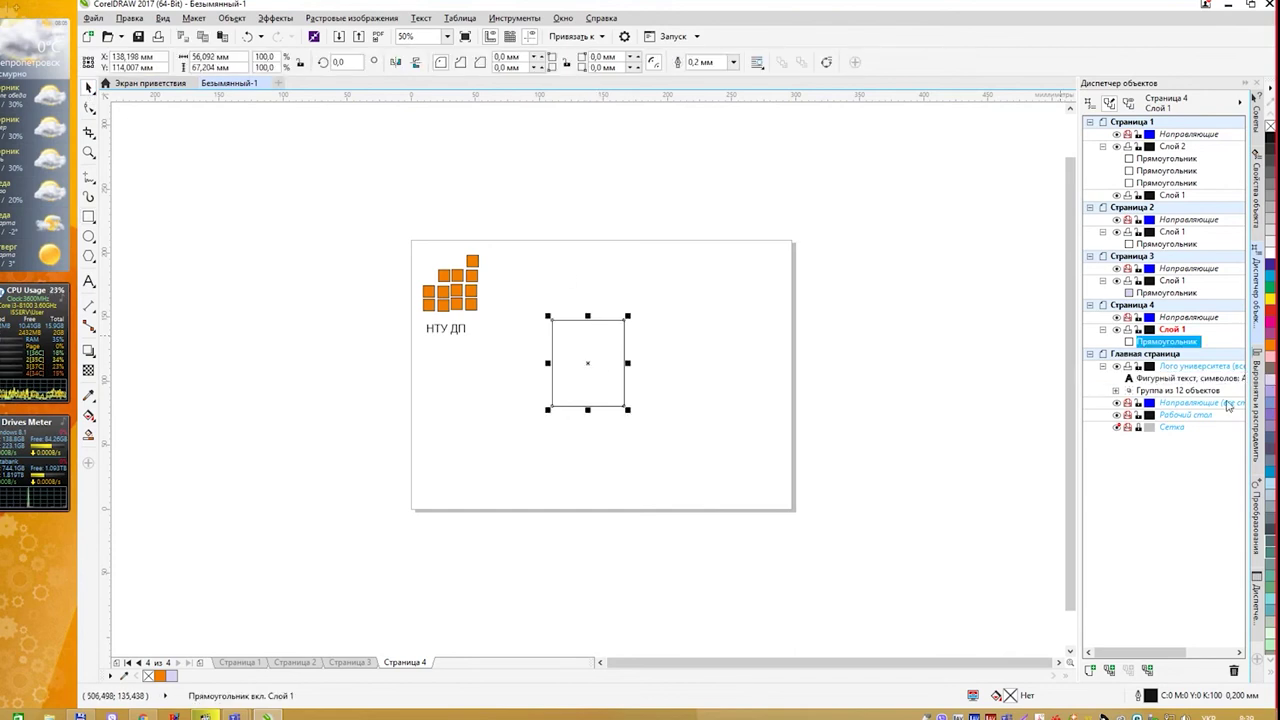
left_click(1272, 466)
On page 1, shrink the logo squares and "НТУ ДП" text together to about 32 by 46 mm and place them nearer the page's upper-left corner.
left_click(350, 662)
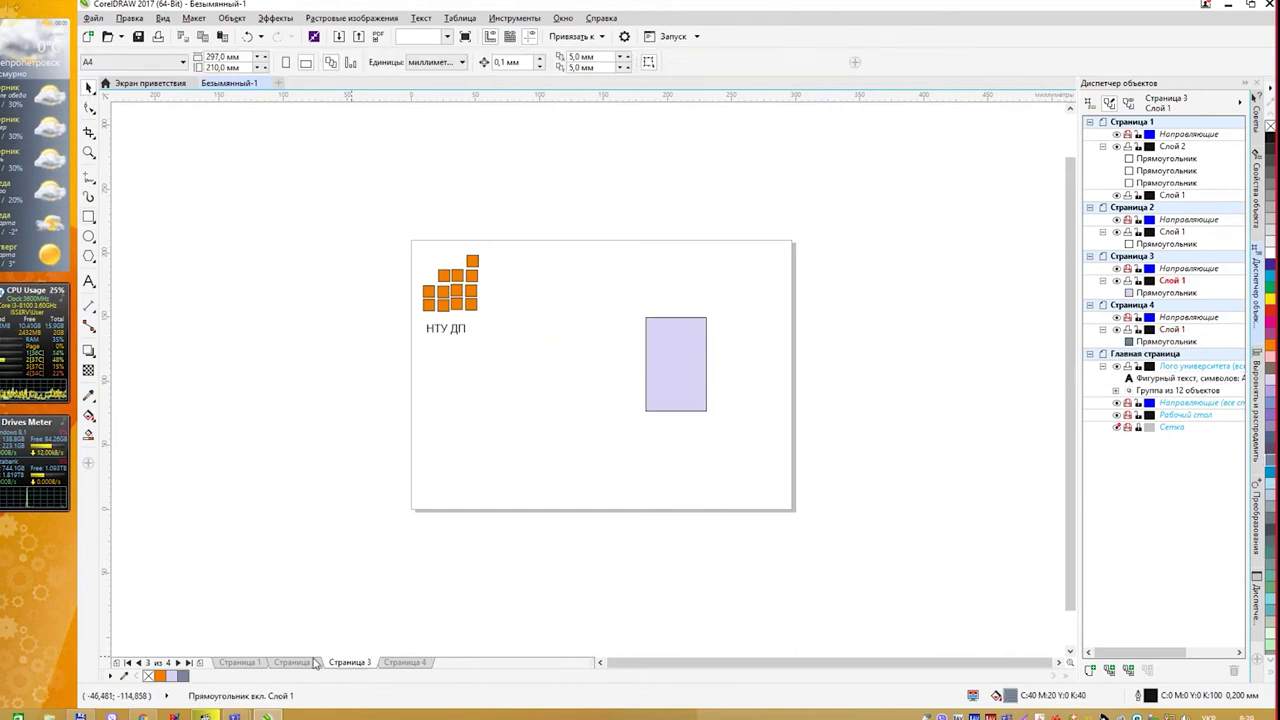
left_click(275, 663)
left_click(240, 662)
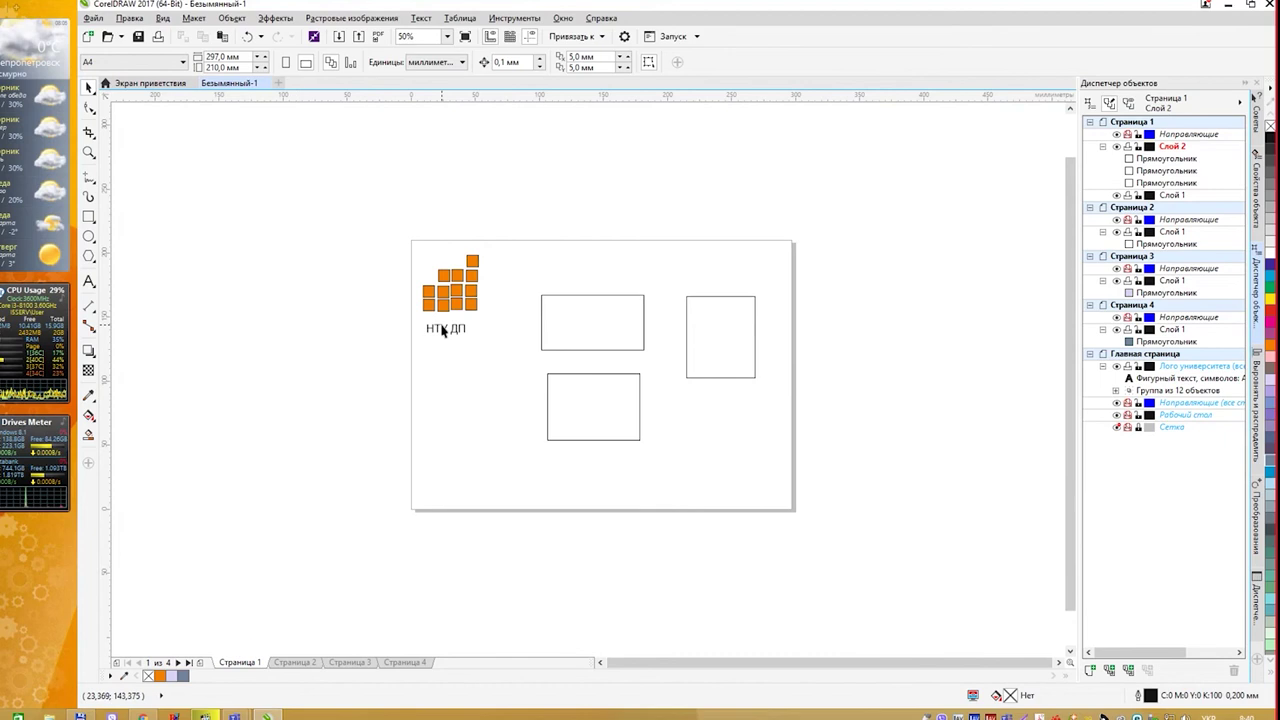
scroll(563, 316, "up", 1)
left_click_drag(629, 281, 603, 223)
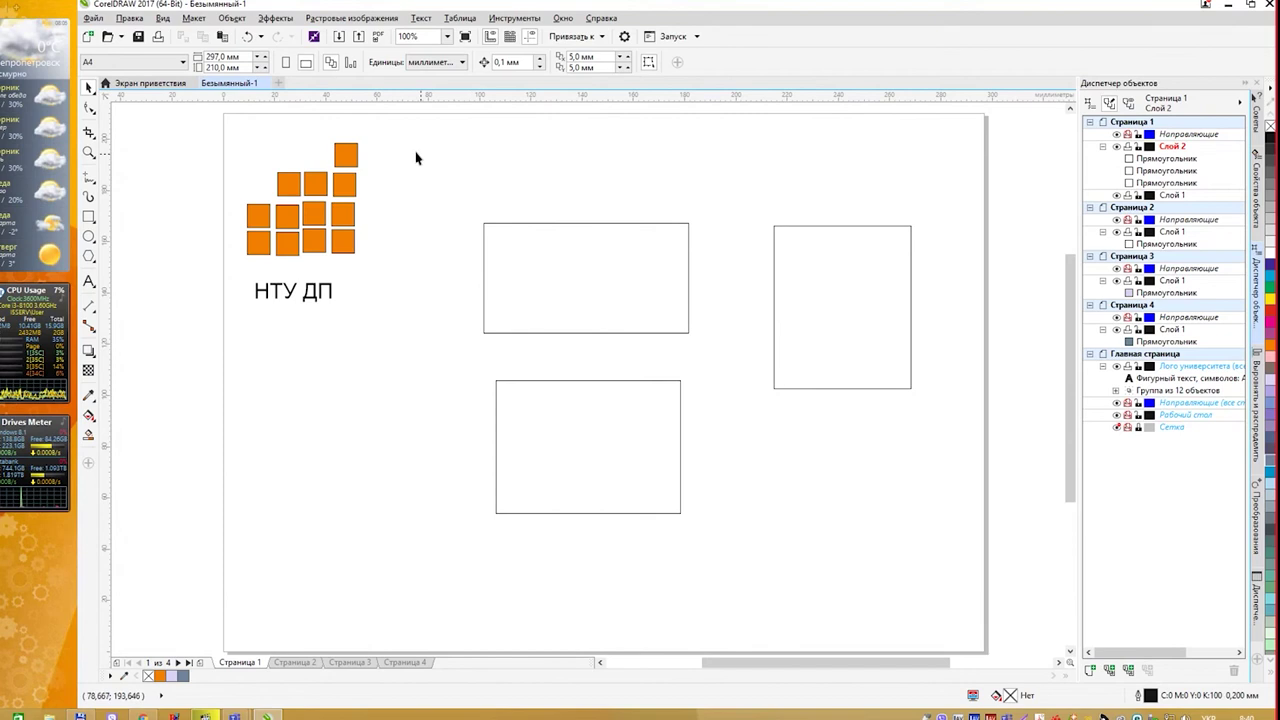
left_click_drag(406, 138, 236, 362)
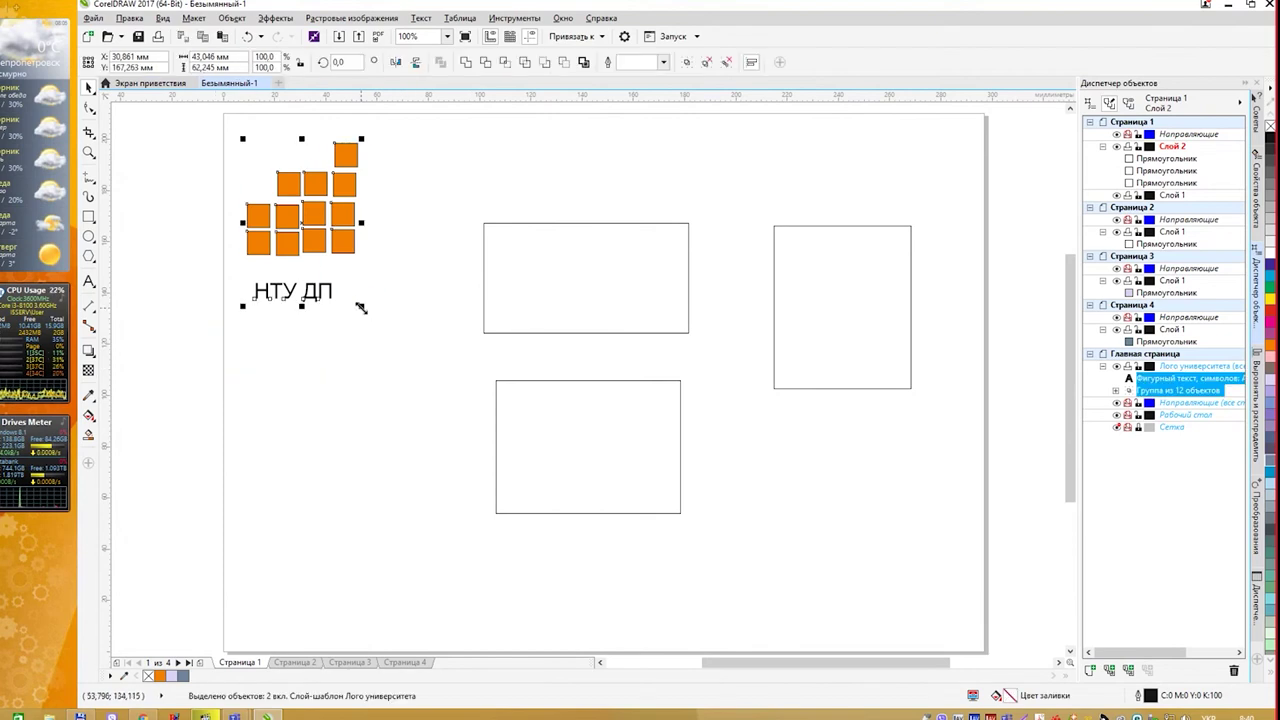
left_click_drag(361, 308, 296, 186)
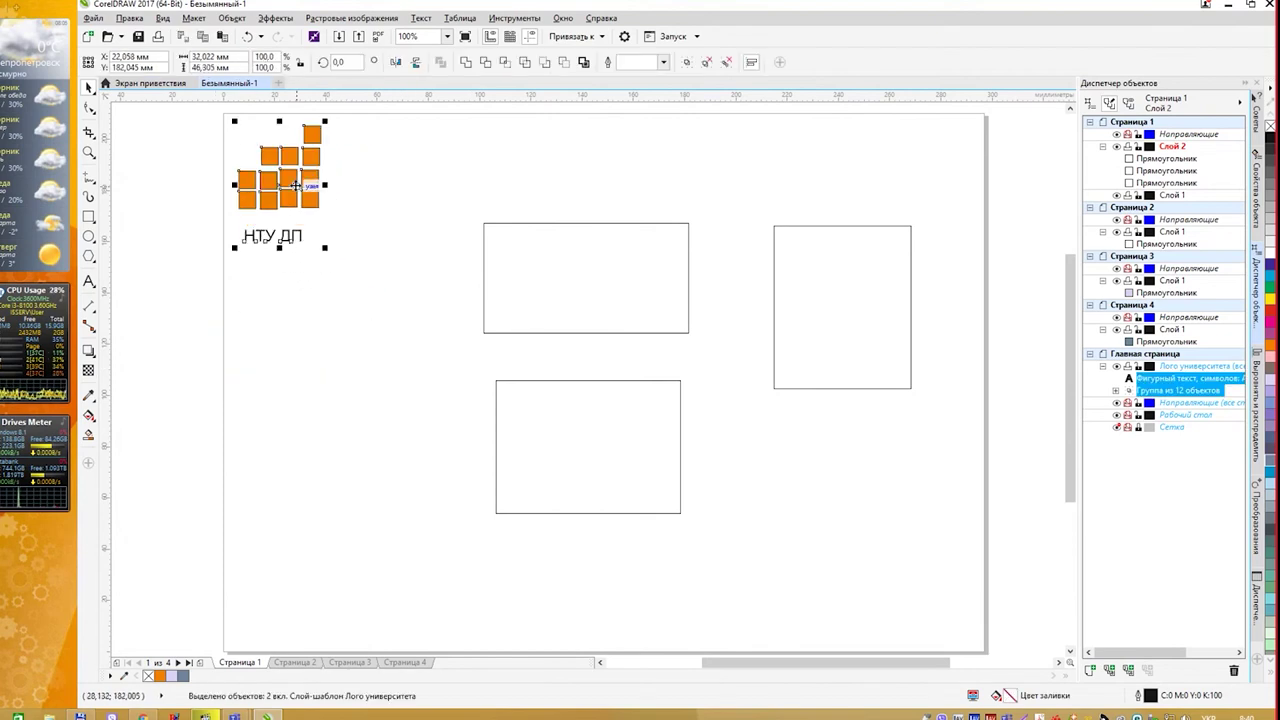
left_click(380, 274)
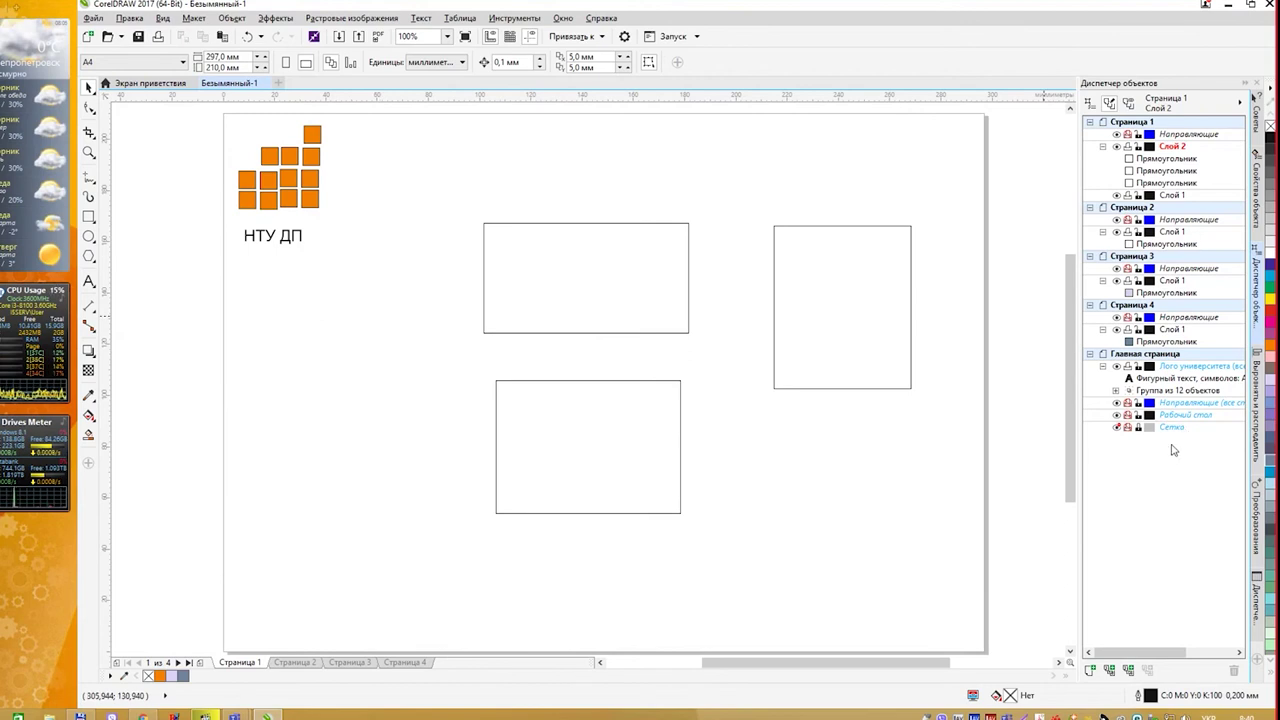
Make the "Сетка" layer of the master page visible and hide it again.
left_click_drag(714, 171, 737, 194)
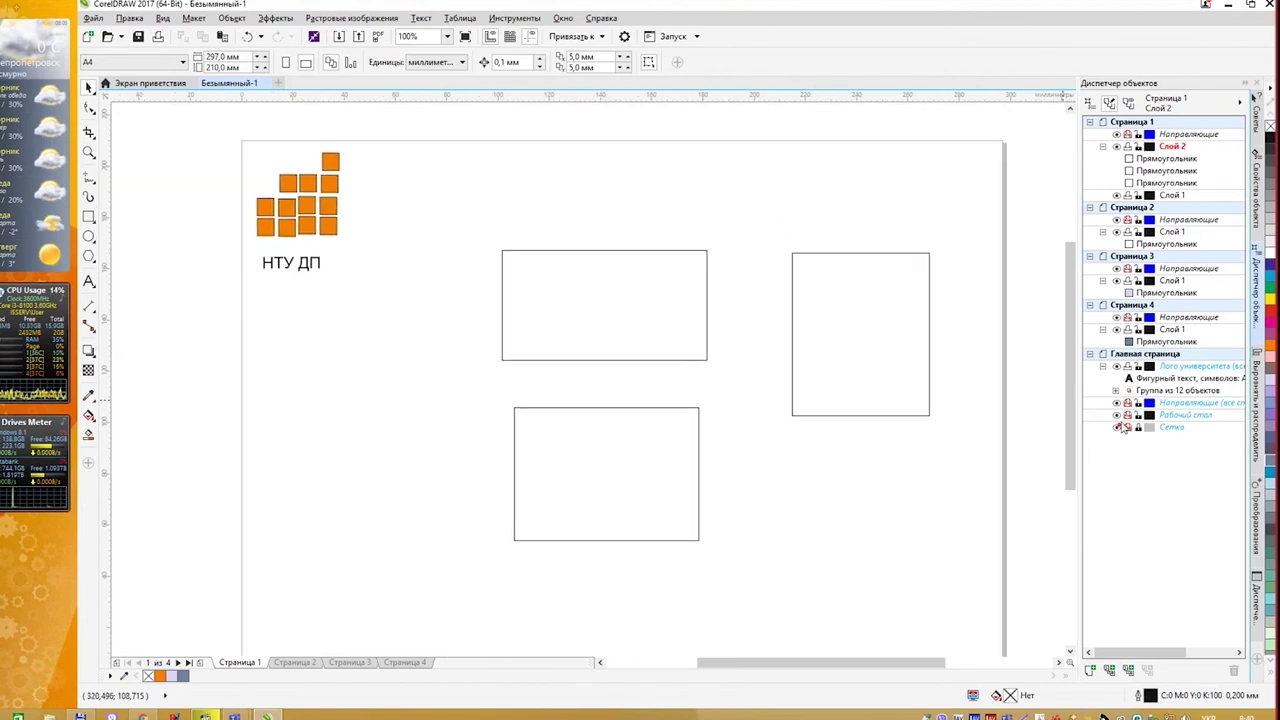
left_click(1118, 427)
left_click_drag(654, 251, 790, 250)
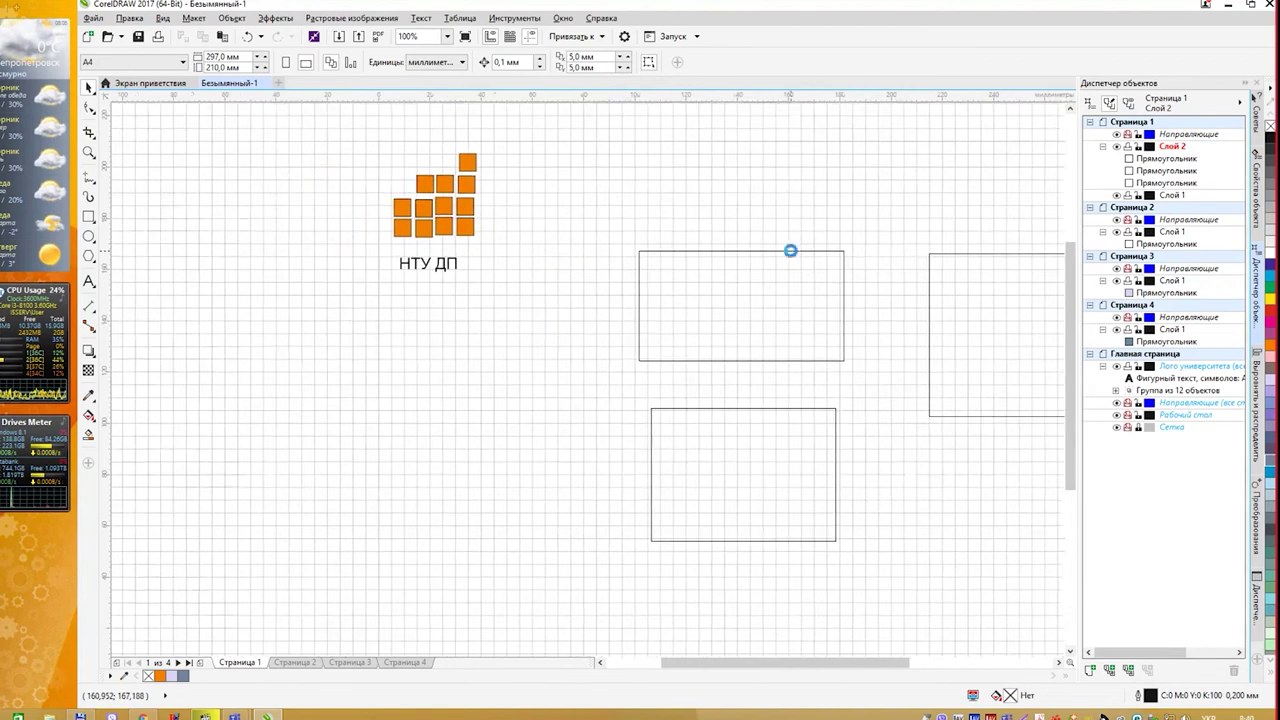
left_click_drag(620, 171, 553, 198)
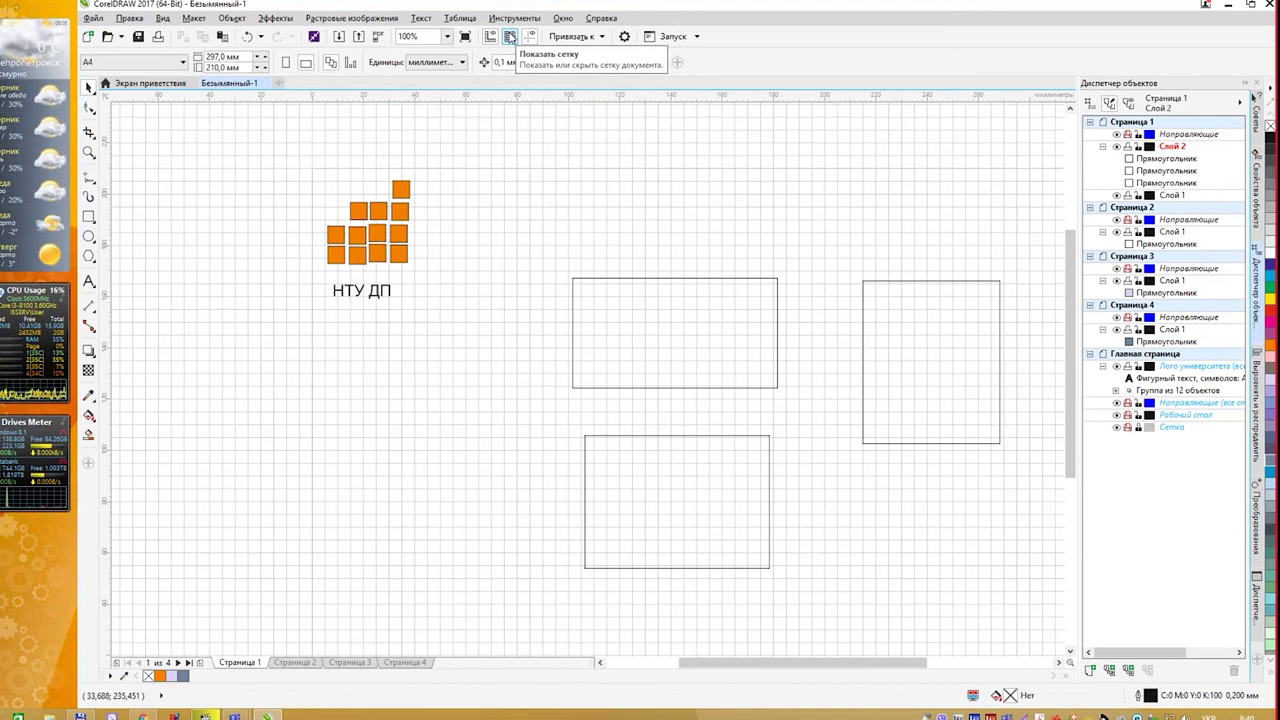
left_click(1117, 427)
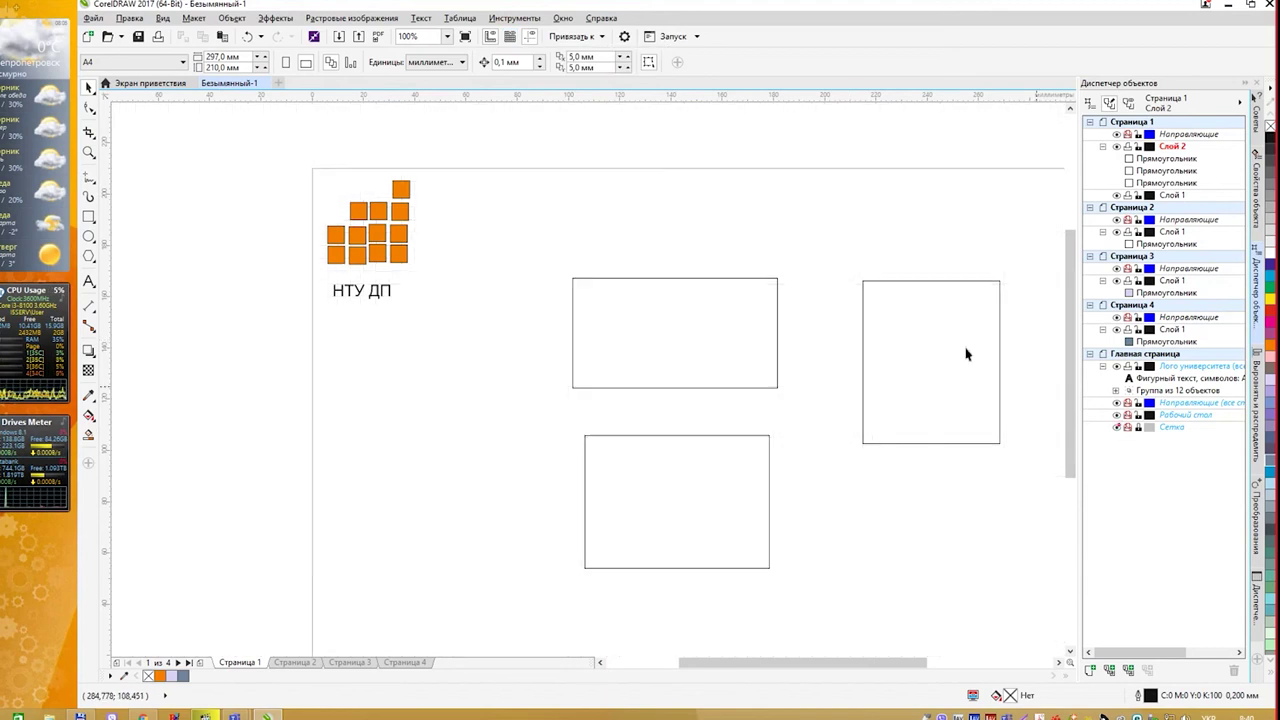
Toggle the document grid display on and off several times, leaving it hidden.
left_click(510, 37)
left_click(510, 37)
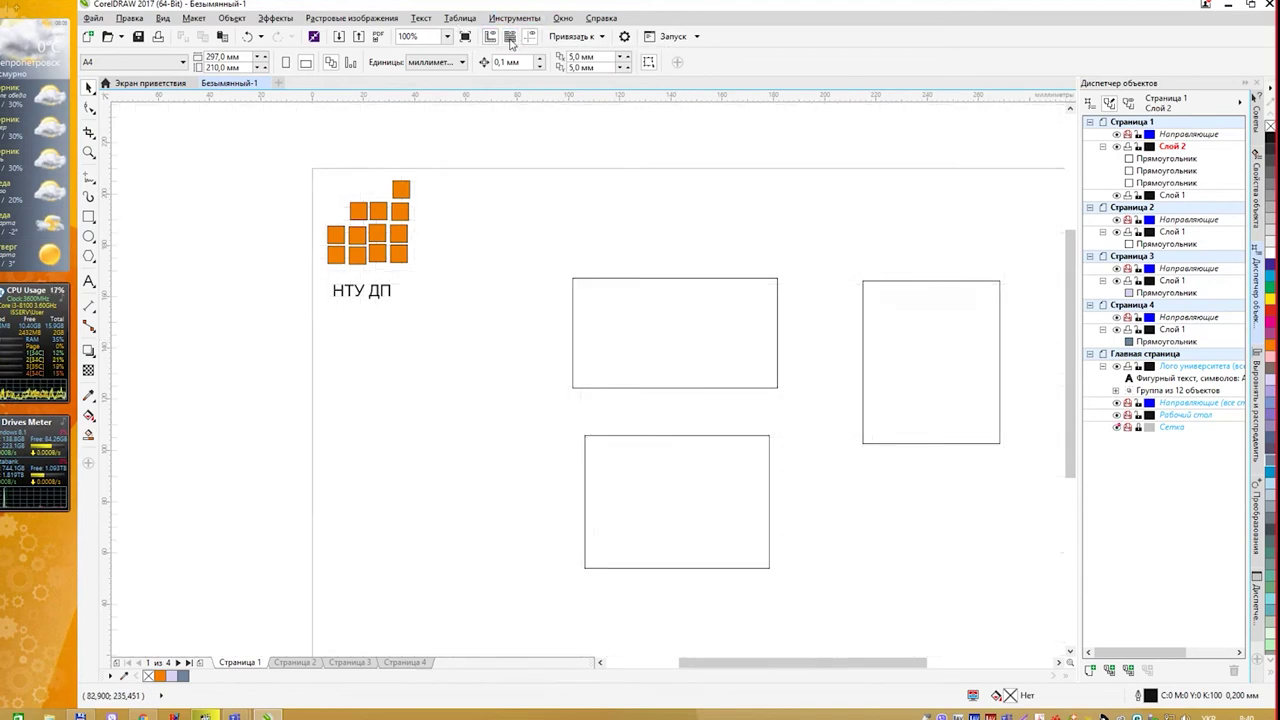
left_click(510, 38)
left_click(510, 37)
left_click(511, 38)
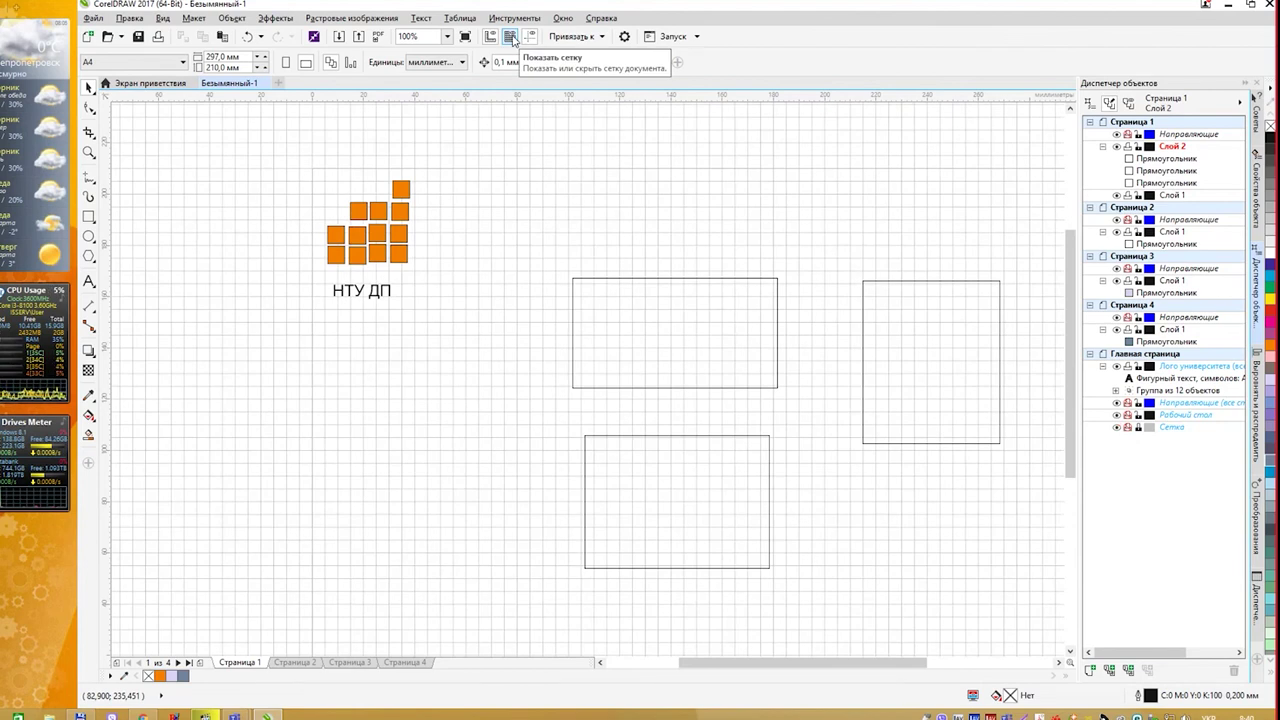
left_click(510, 37)
Enable snapping to the document grid and display the grid on page 1.
left_click(600, 38)
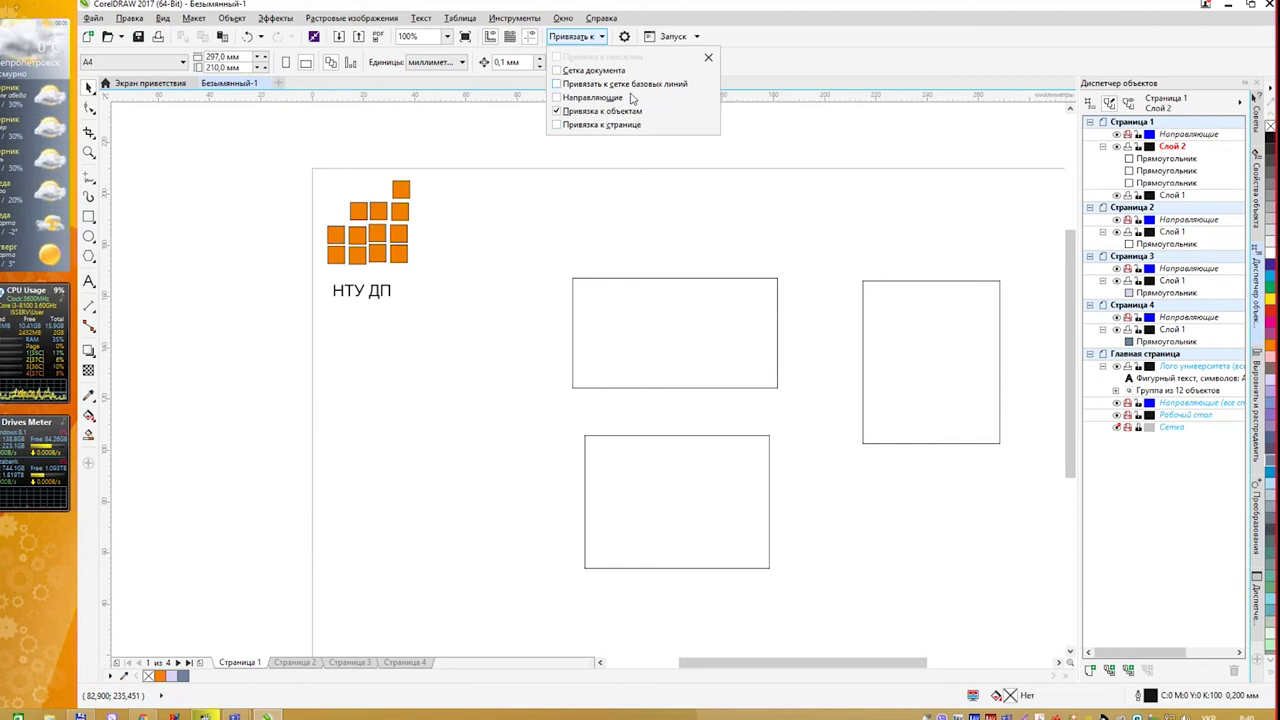
left_click(507, 38)
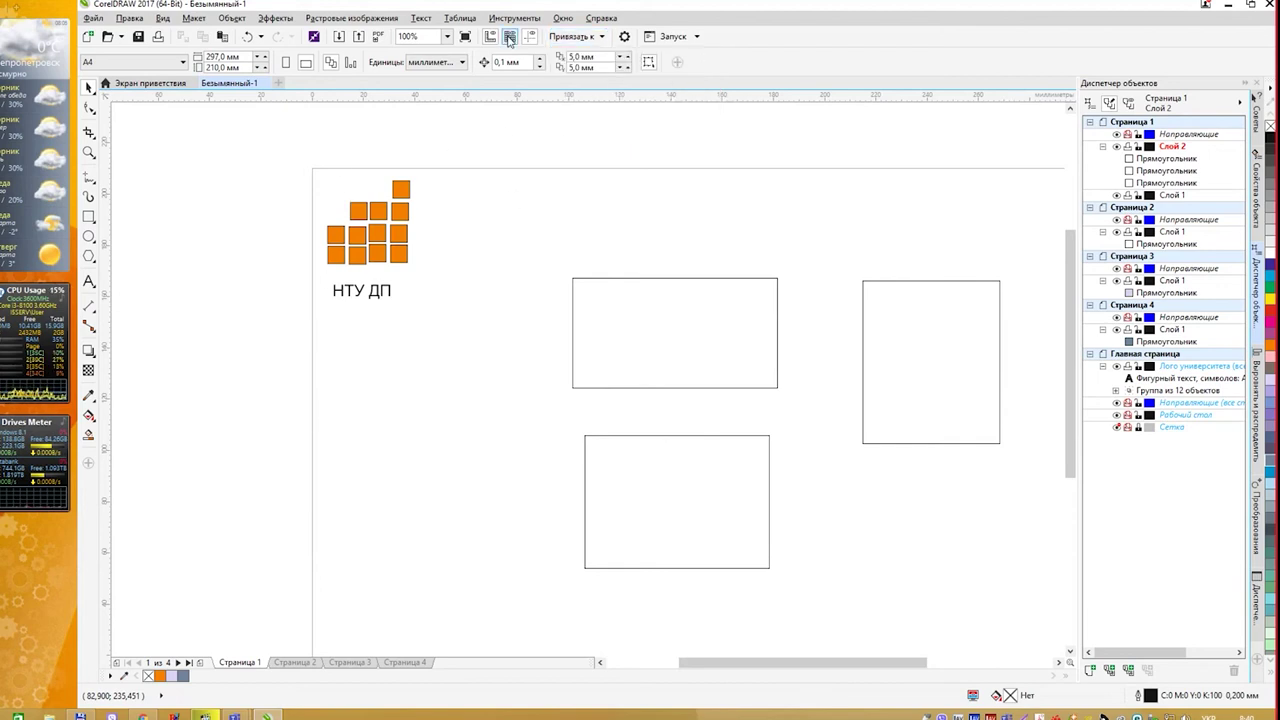
left_click(510, 38)
left_click_drag(595, 231, 614, 166)
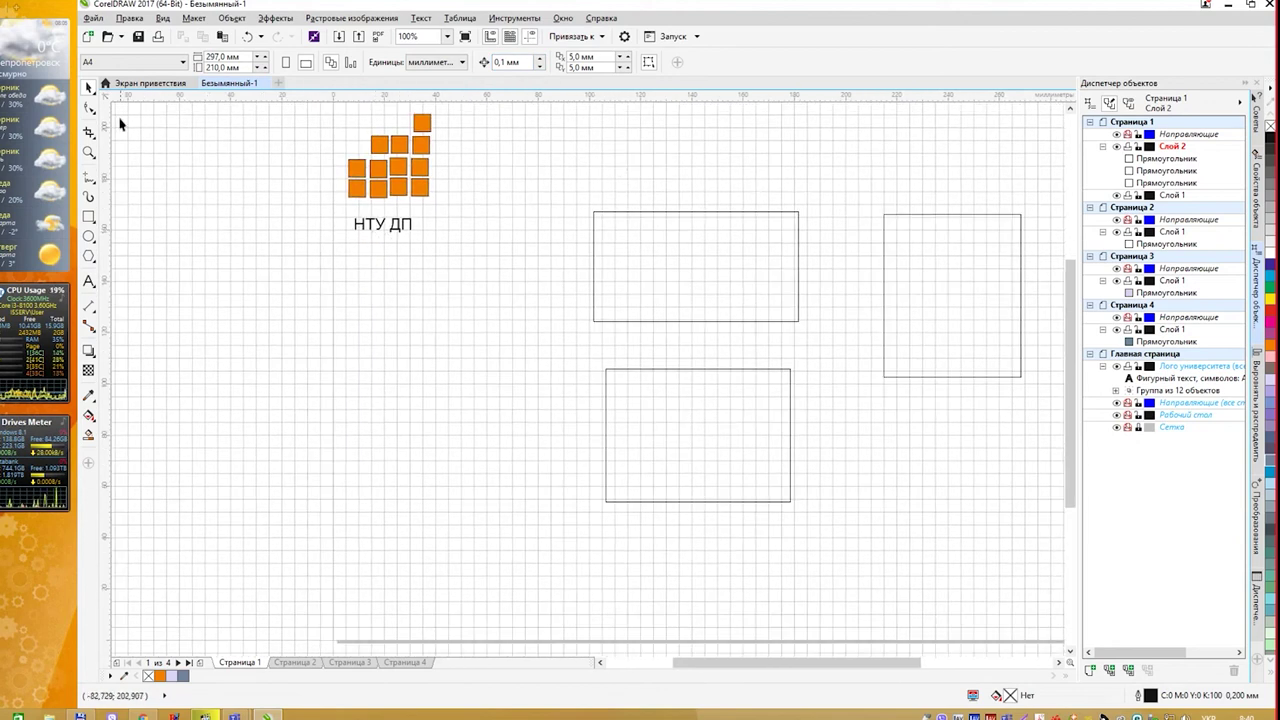
Below the logo, build an H outline from a 10 by 25 mm rectangle, its duplicate 20 mm to the right, and a 30 by 5 mm crossbar.
left_click(88, 218)
left_click_drag(371, 332, 399, 398)
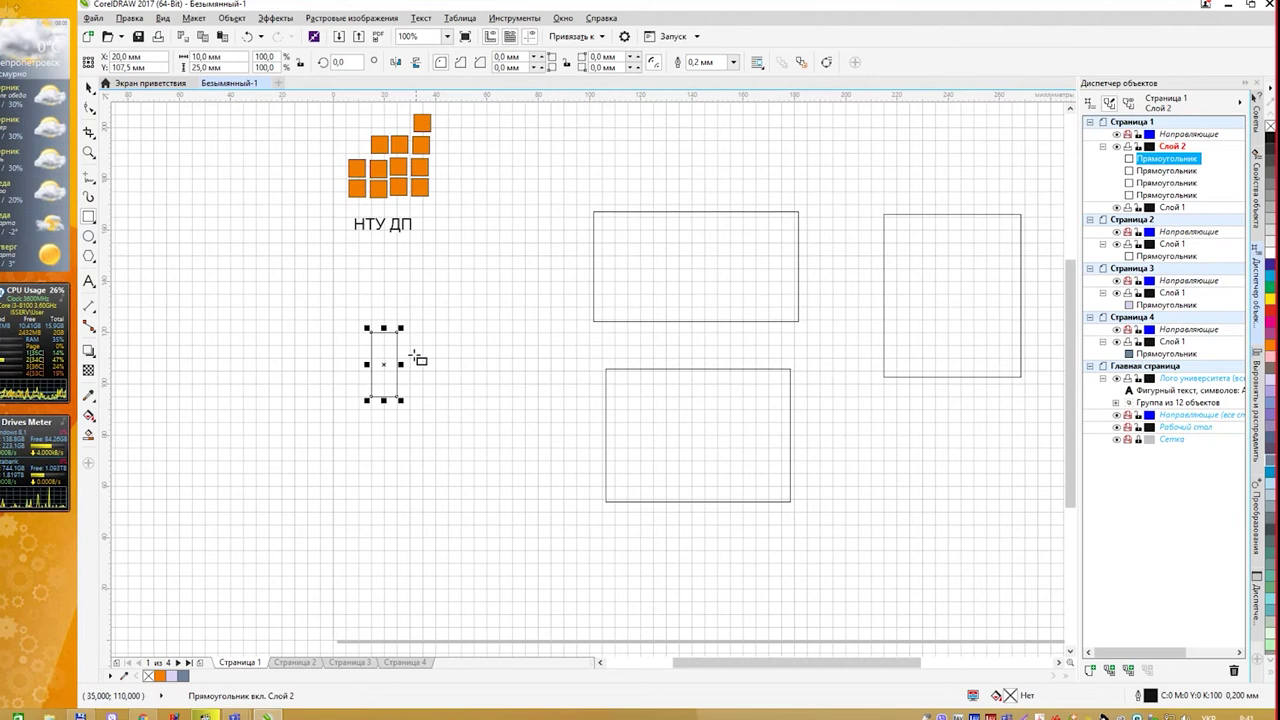
key("ctrl+d")
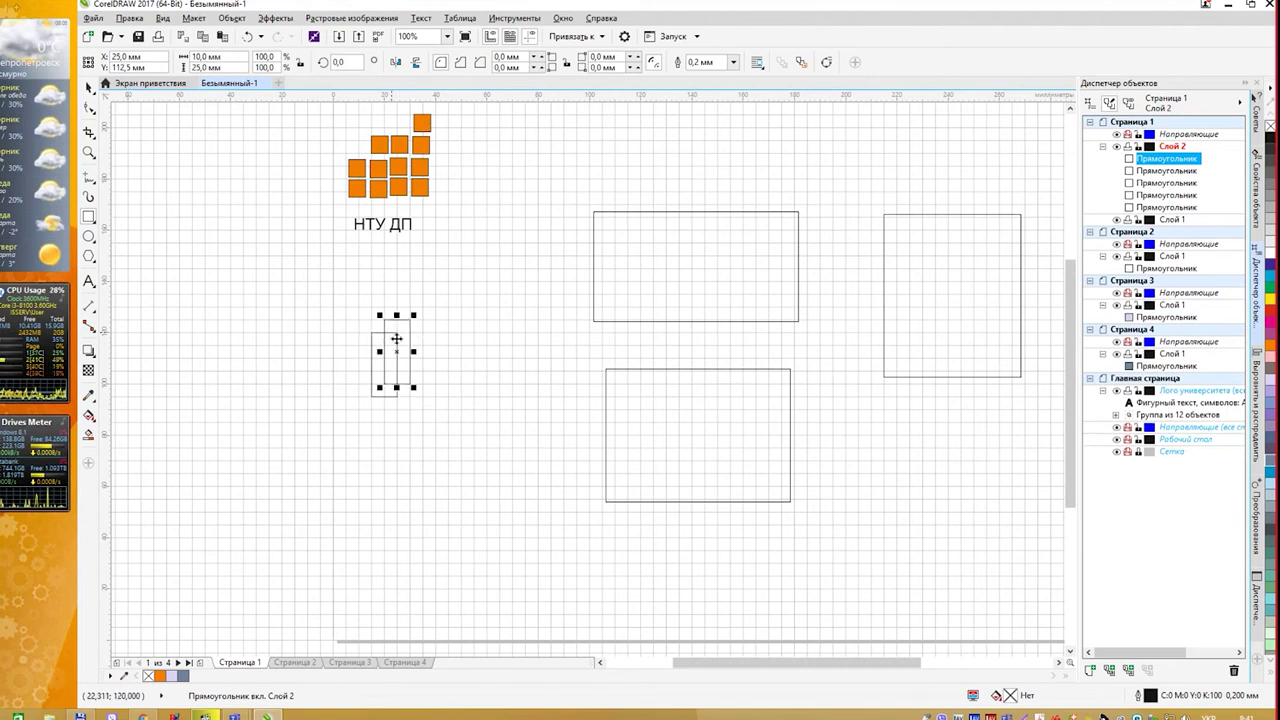
left_click_drag(396, 340, 447, 353)
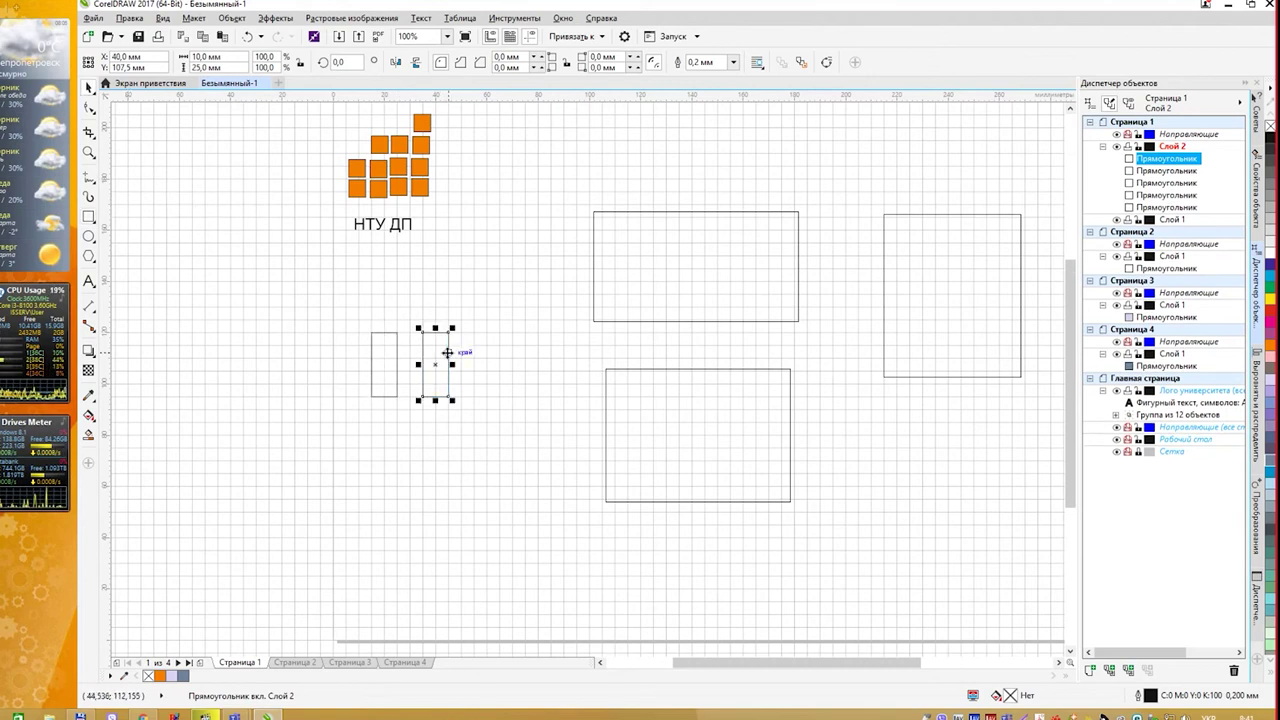
left_click(89, 217)
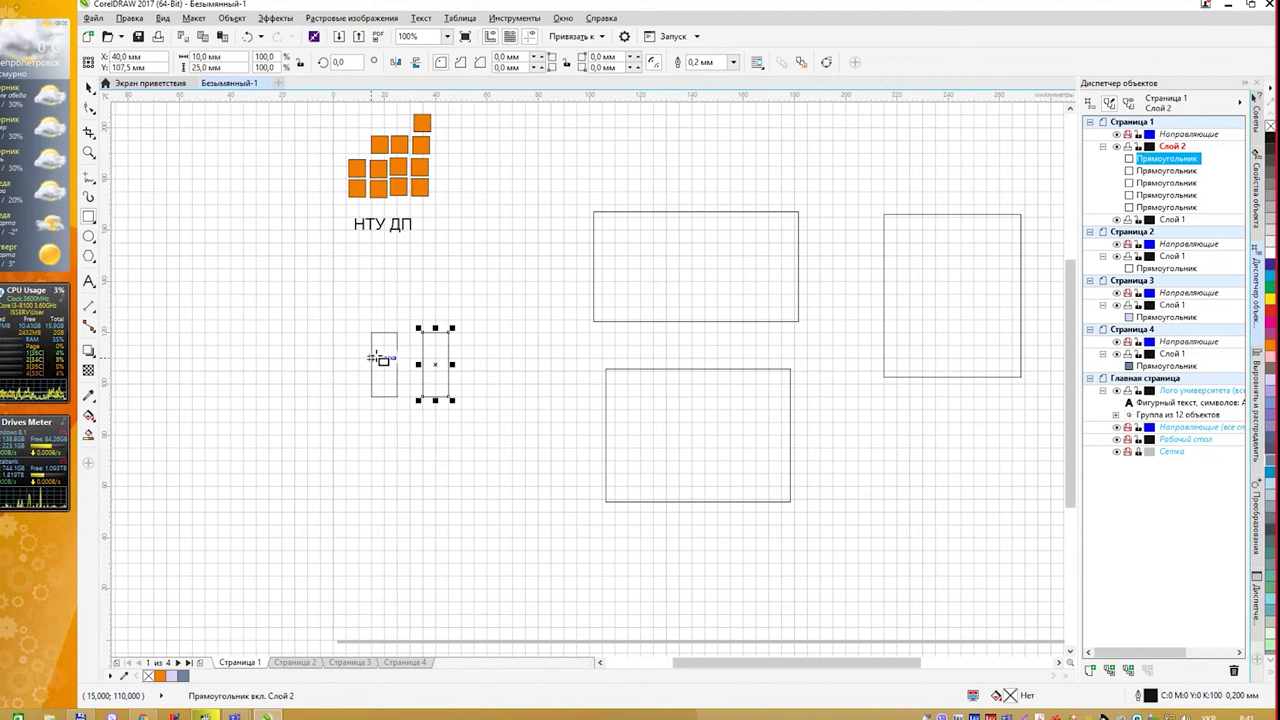
left_click_drag(371, 359, 450, 372)
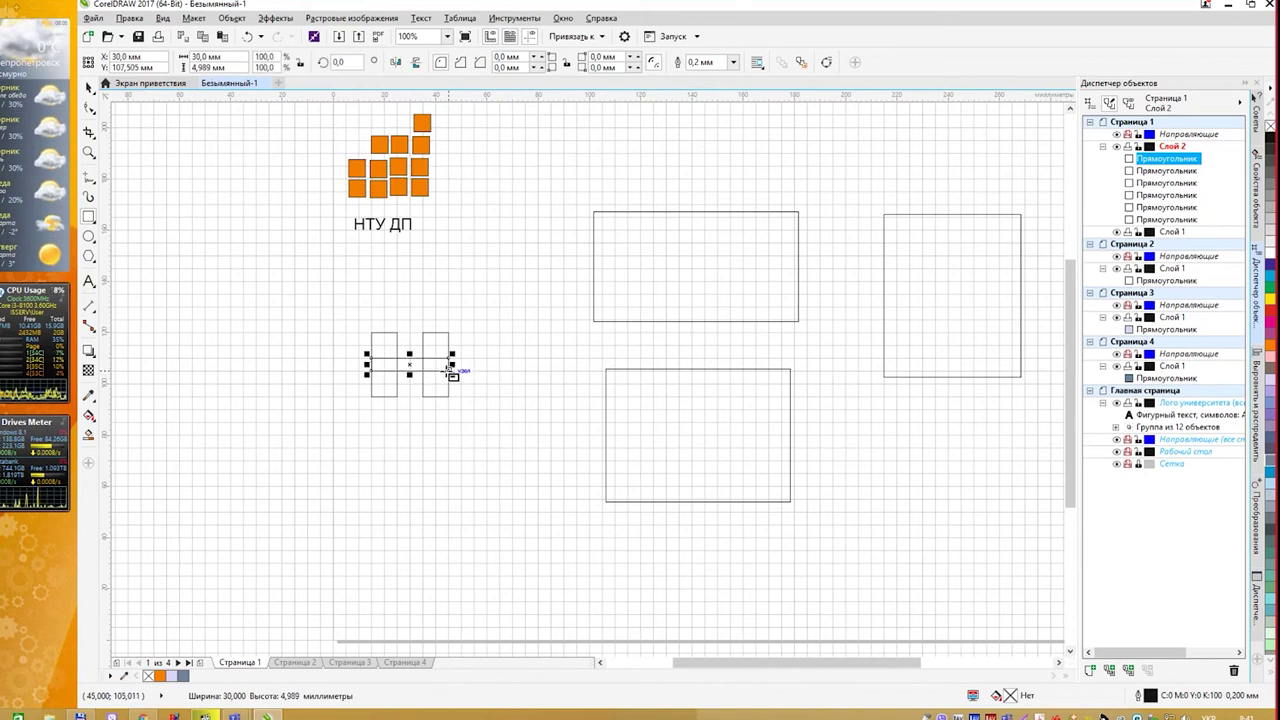
Weld the three overlapping rectangles into a single H shape and fill it with orange (C0 M60 Y100 K0).
left_click(89, 87)
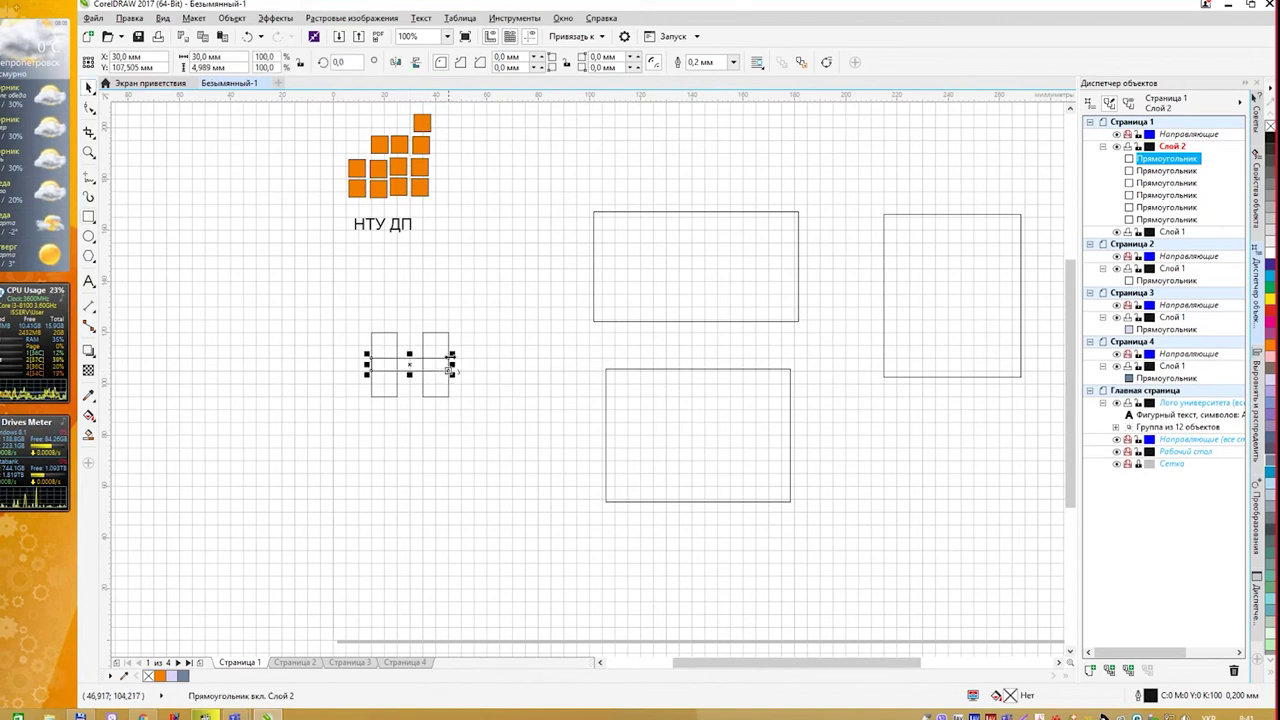
left_click(366, 314)
left_click_drag(360, 318, 494, 450)
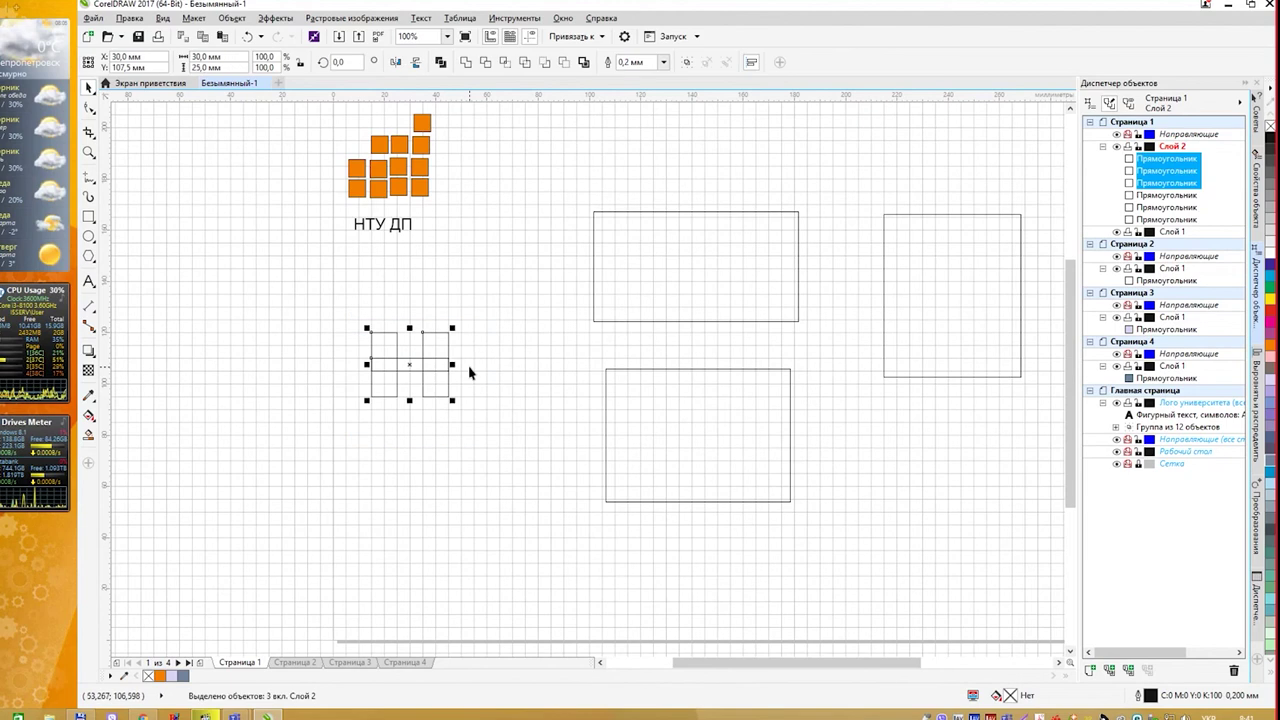
left_click(466, 62)
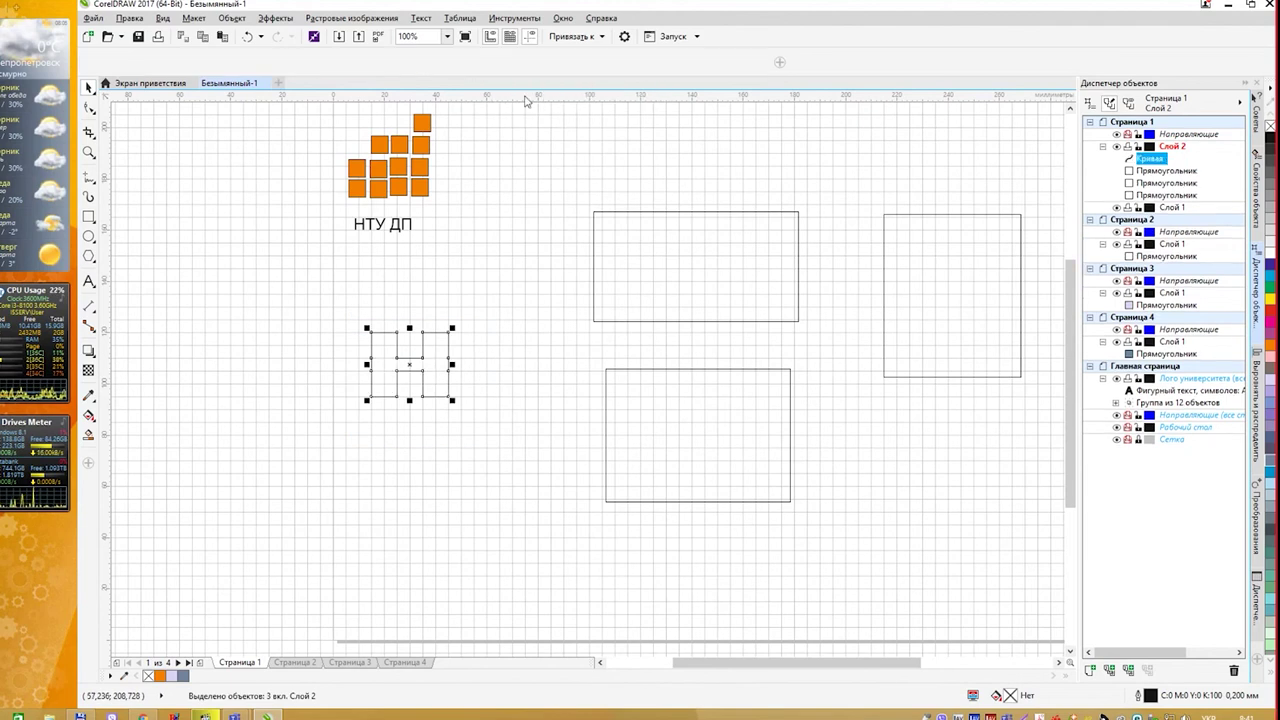
left_click(1270, 350)
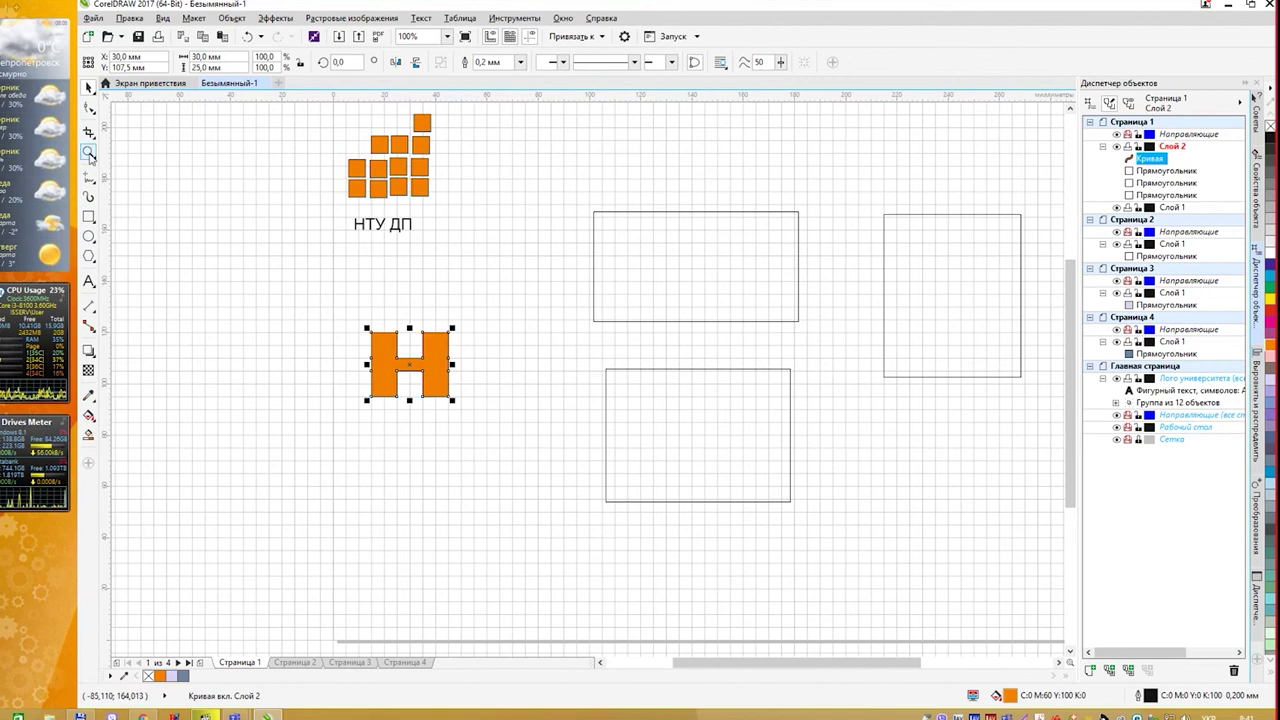
Draw a 30 by 25 mm rectangle beside the H with a 10 by 15 mm rectangle centred inside it.
left_click(88, 216)
left_click_drag(486, 332, 567, 398)
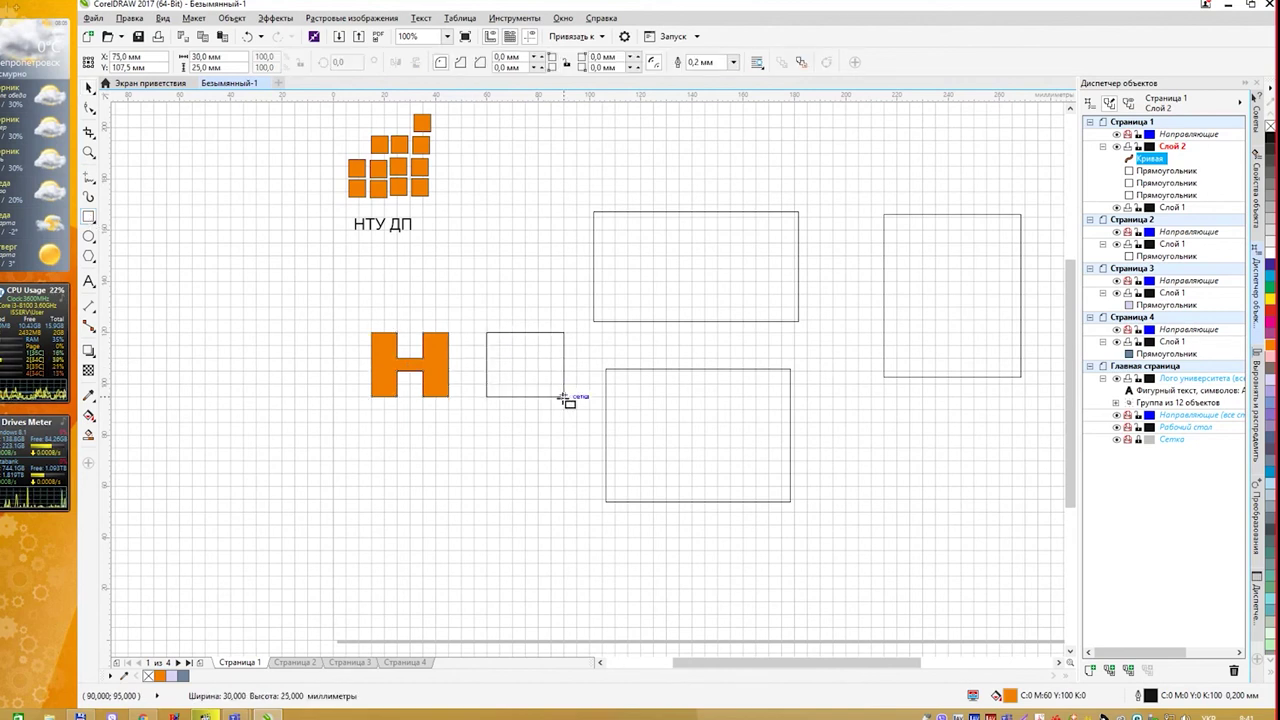
left_click_drag(507, 340, 541, 388)
key("space")
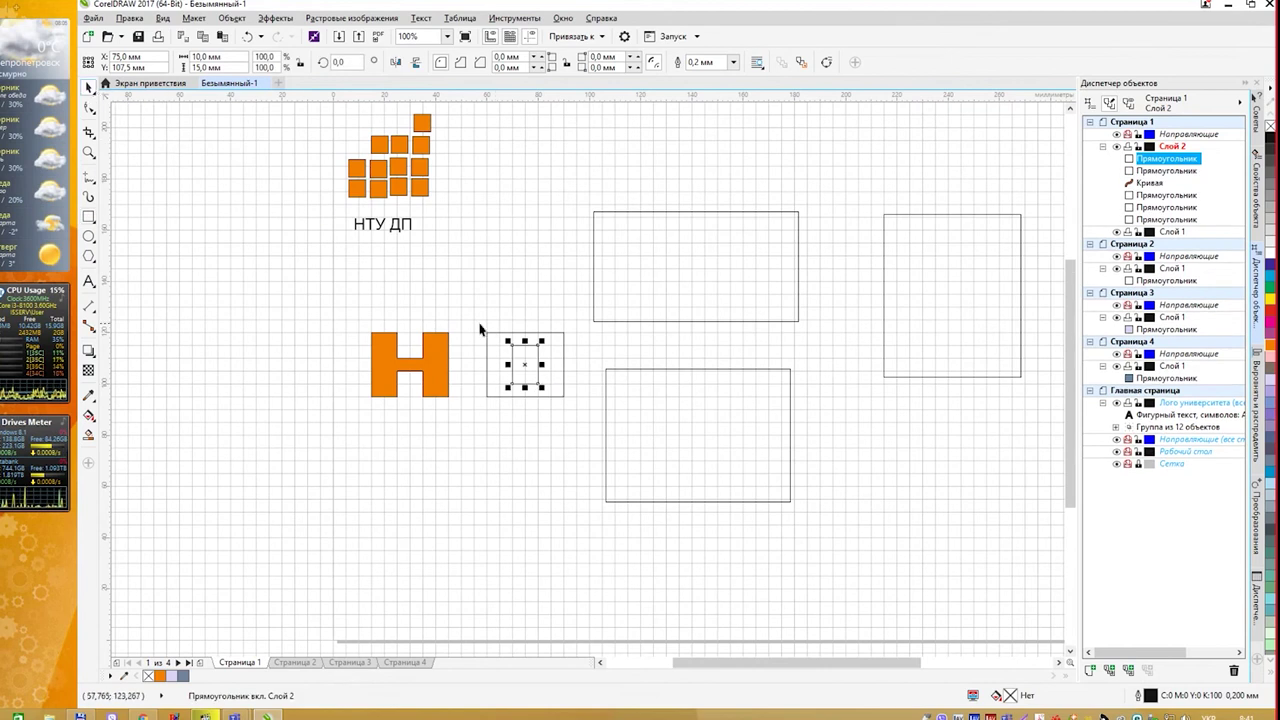
Trim the outer rectangle with the inner one and fill the resulting frame with orange (C0 M60 Y100 K0).
left_click_drag(476, 322, 576, 438)
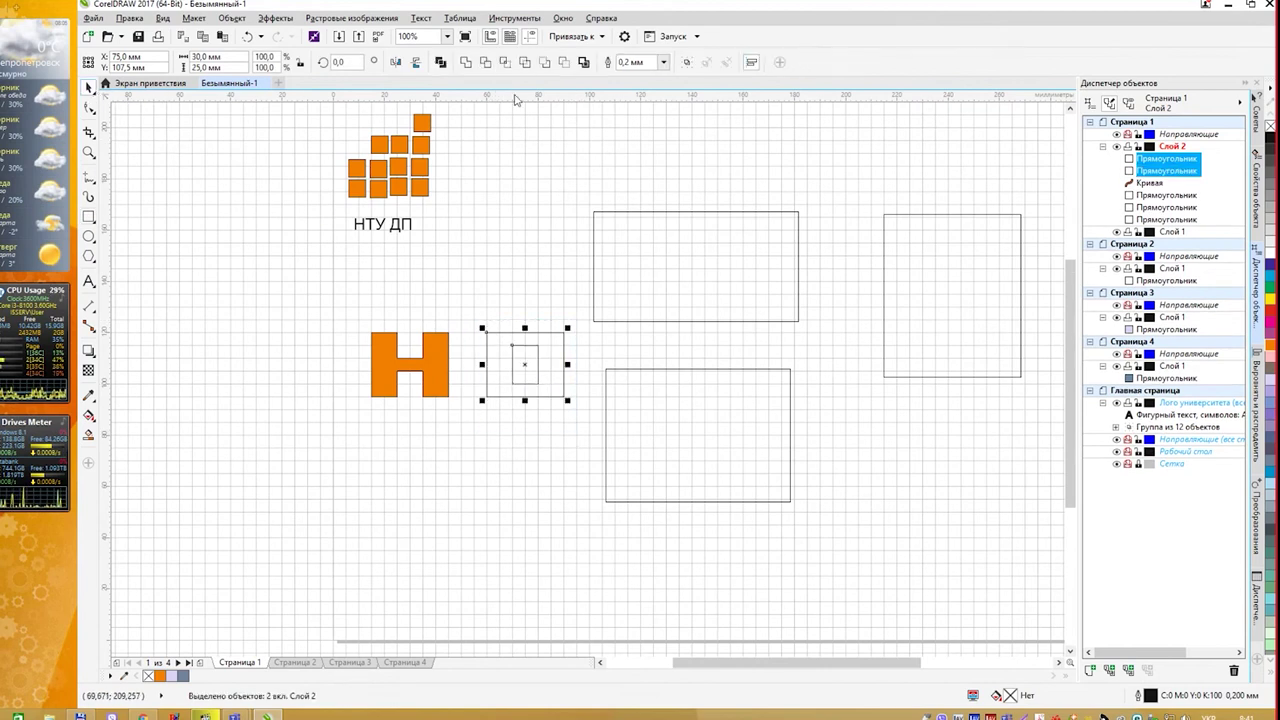
left_click(466, 63)
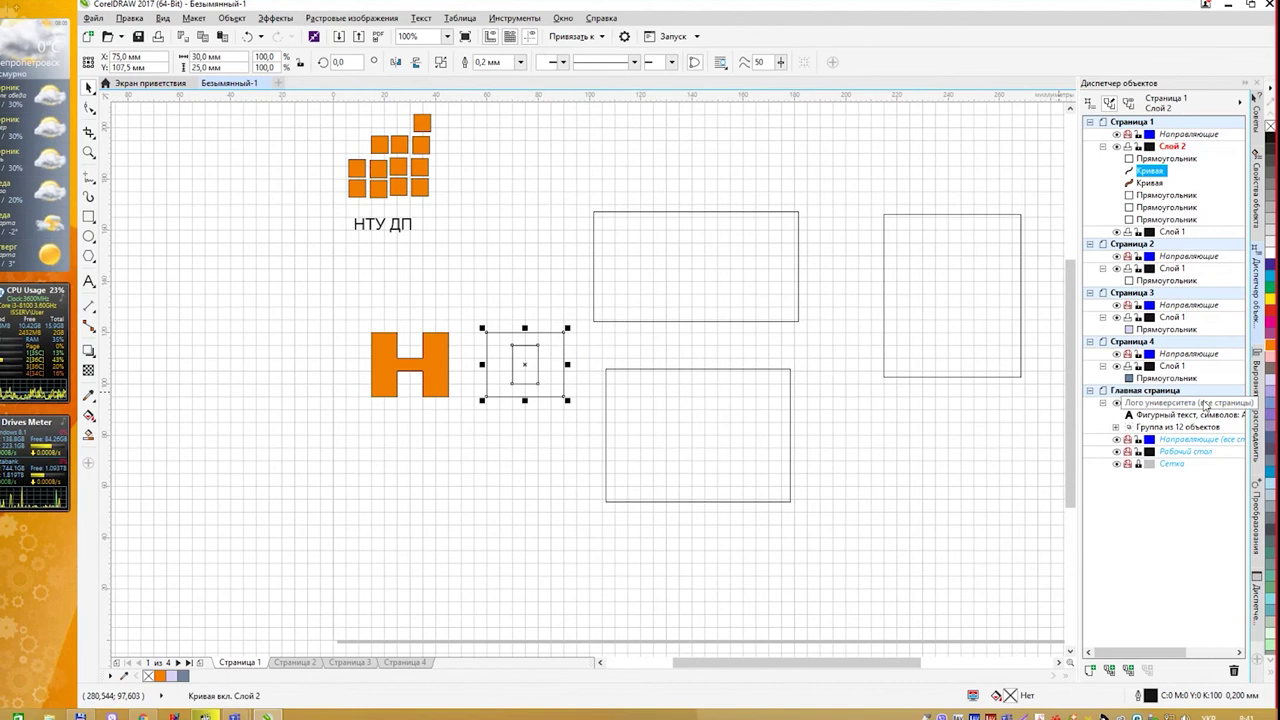
left_click(1272, 345)
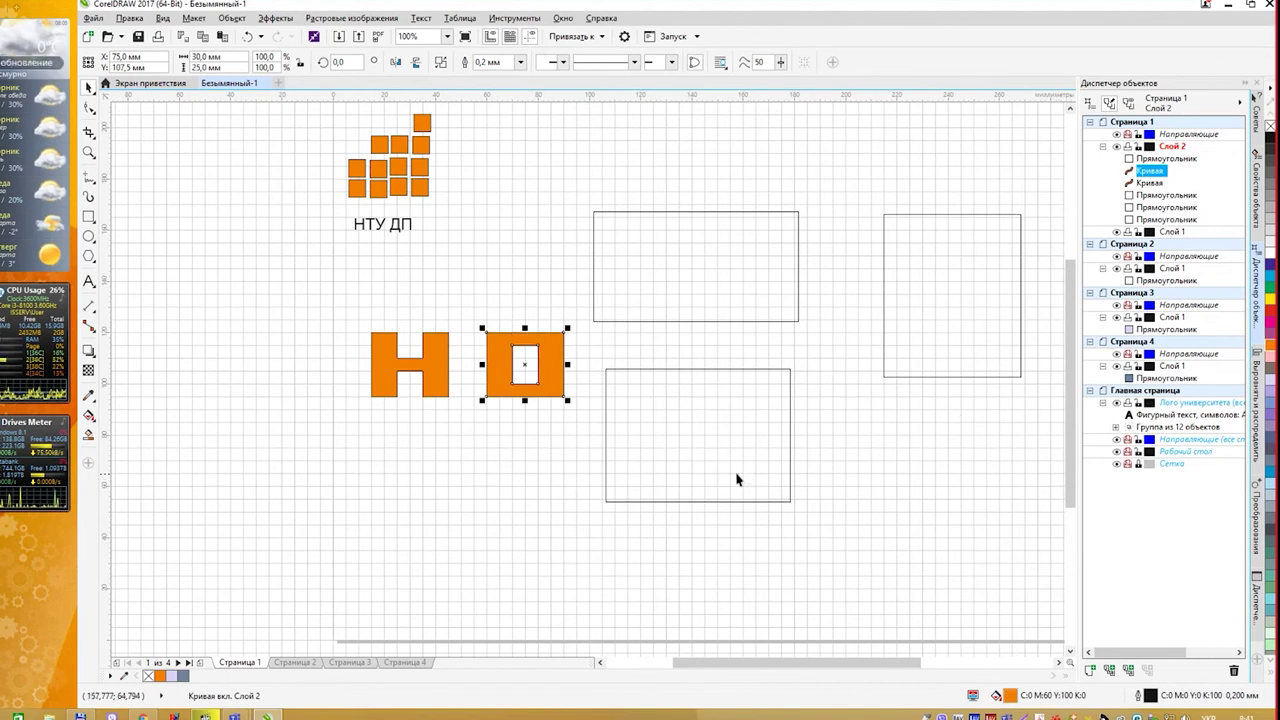
Below the H, build a Г outline from a 10 by 25 mm rectangle and a bar about 30 by 9 mm along its top.
left_click(89, 216)
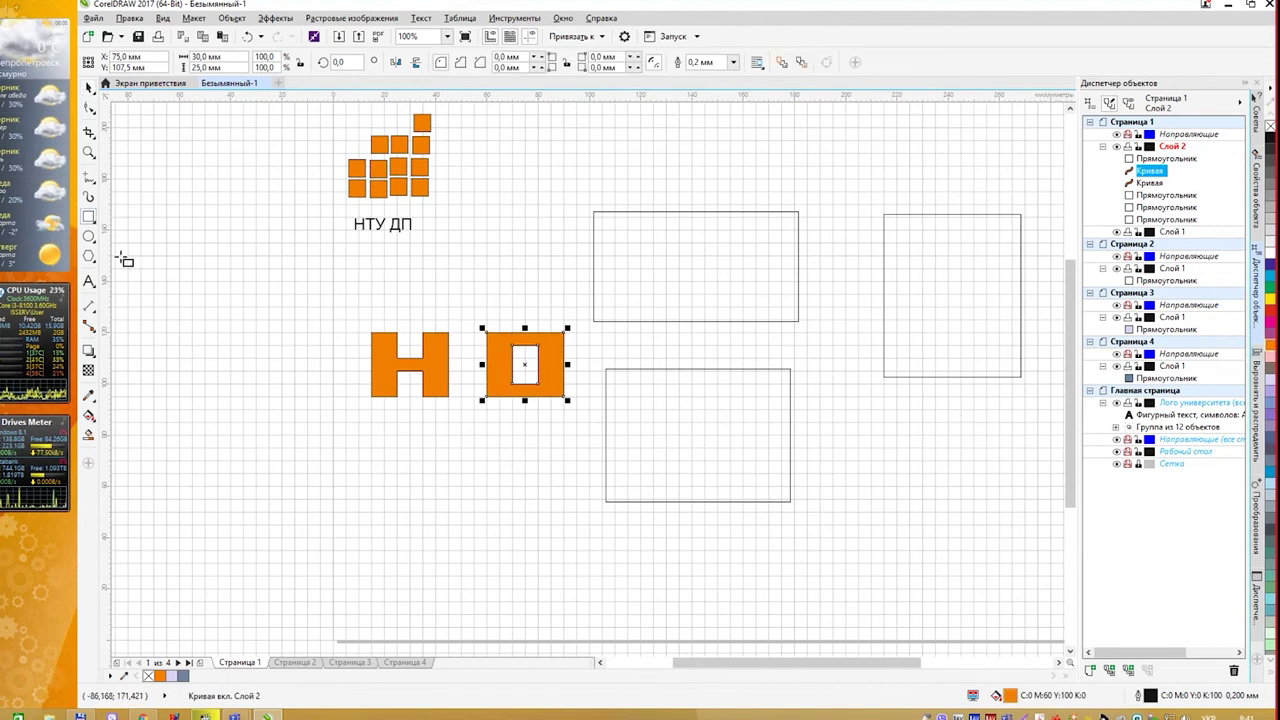
mouse_move(350, 330)
left_mouse_down()
mouse_move(337, 383)
mouse_move(316, 400)
left_mouse_up()
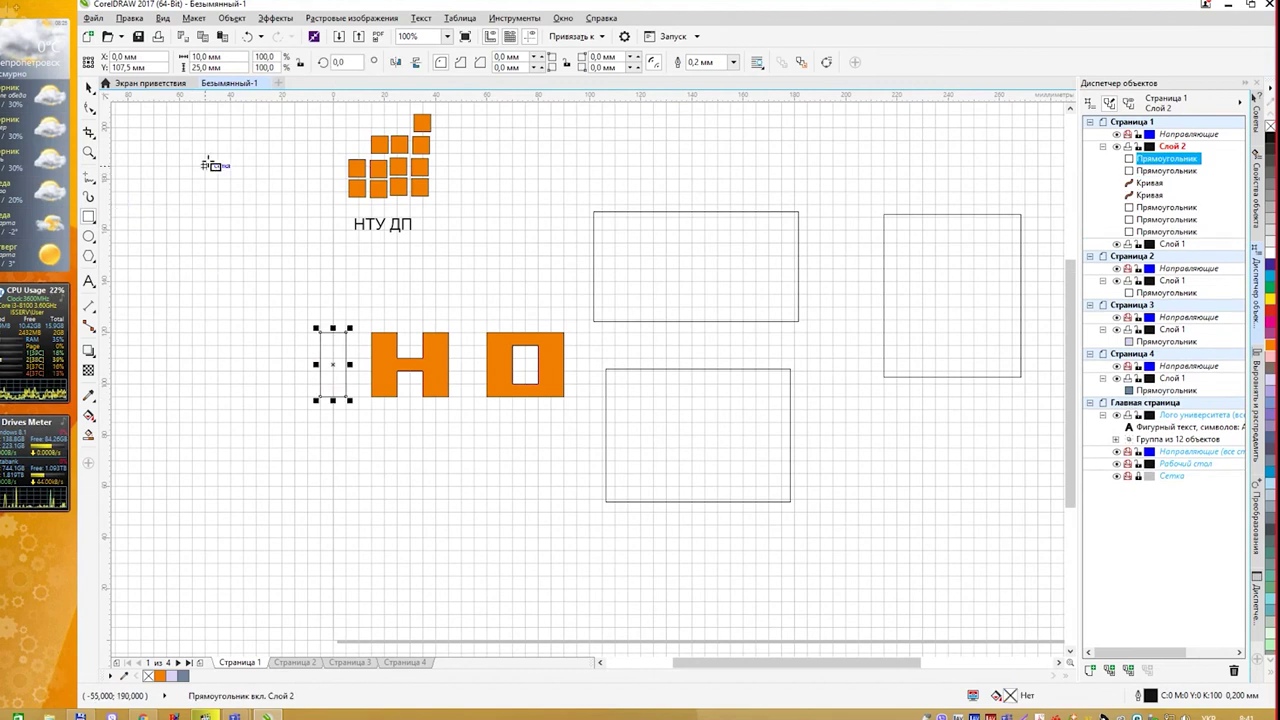
left_click(89, 88)
left_click_drag(333, 357, 385, 460)
left_click(95, 218)
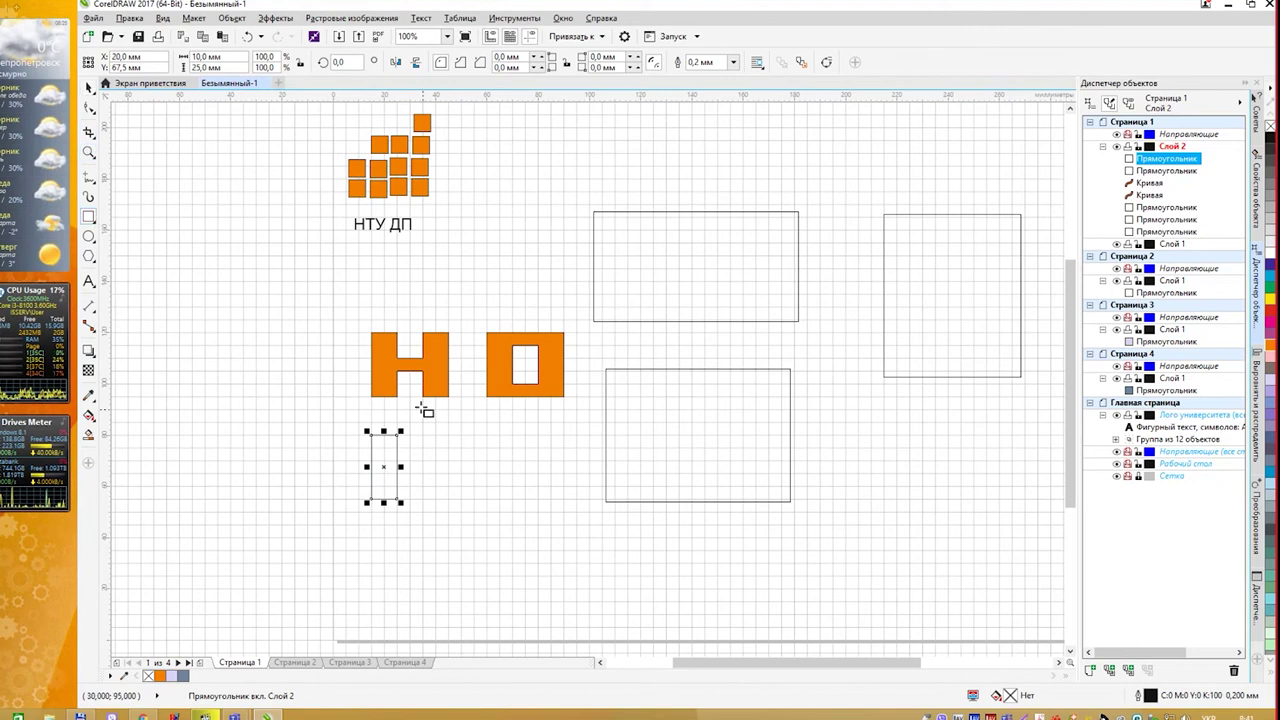
mouse_move(449, 435)
left_mouse_down()
mouse_move(371, 459)
mouse_move(500, 534)
left_mouse_up()
Weld the two overlapping rectangles into a single Г shape and fill it with orange (C0 M60 Y100 K0).
key("space")
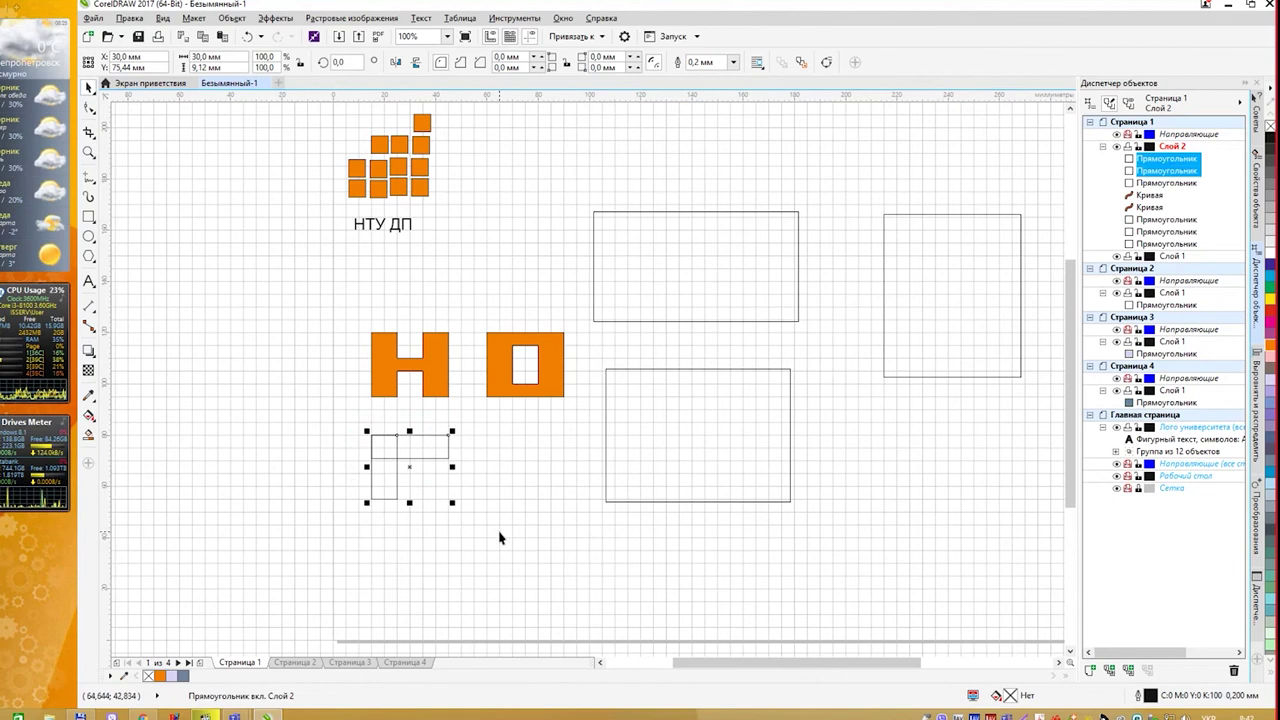
left_click(466, 63)
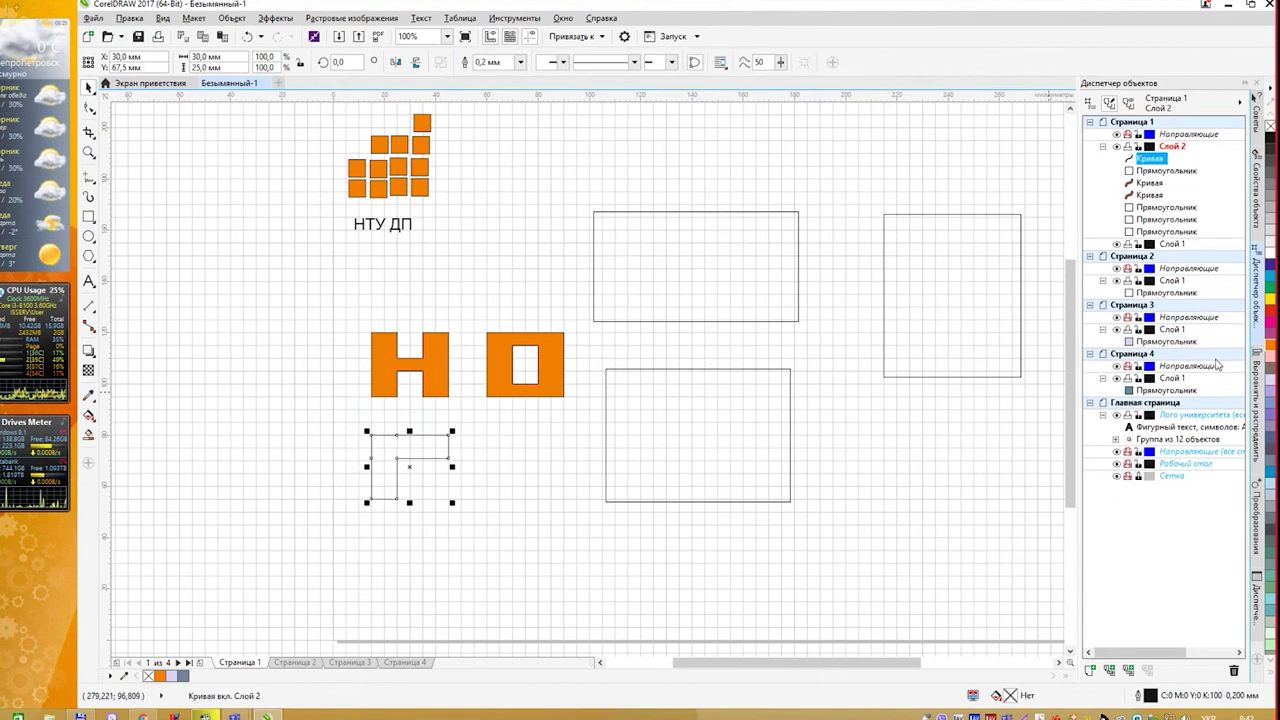
left_click(1270, 345)
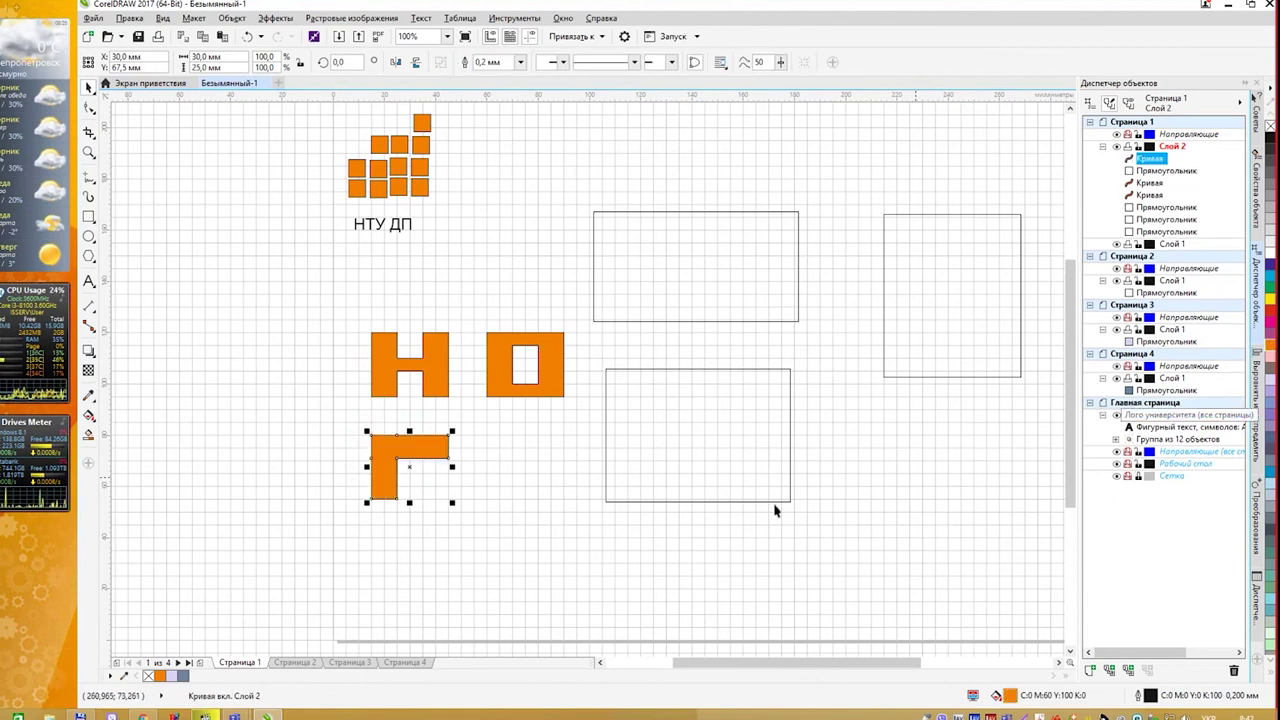
Move the three orange letter shapes together about 4 mm to the right and 4 mm up.
left_click(543, 463)
left_click_drag(362, 318, 479, 497)
left_click_drag(578, 578, 578, 576)
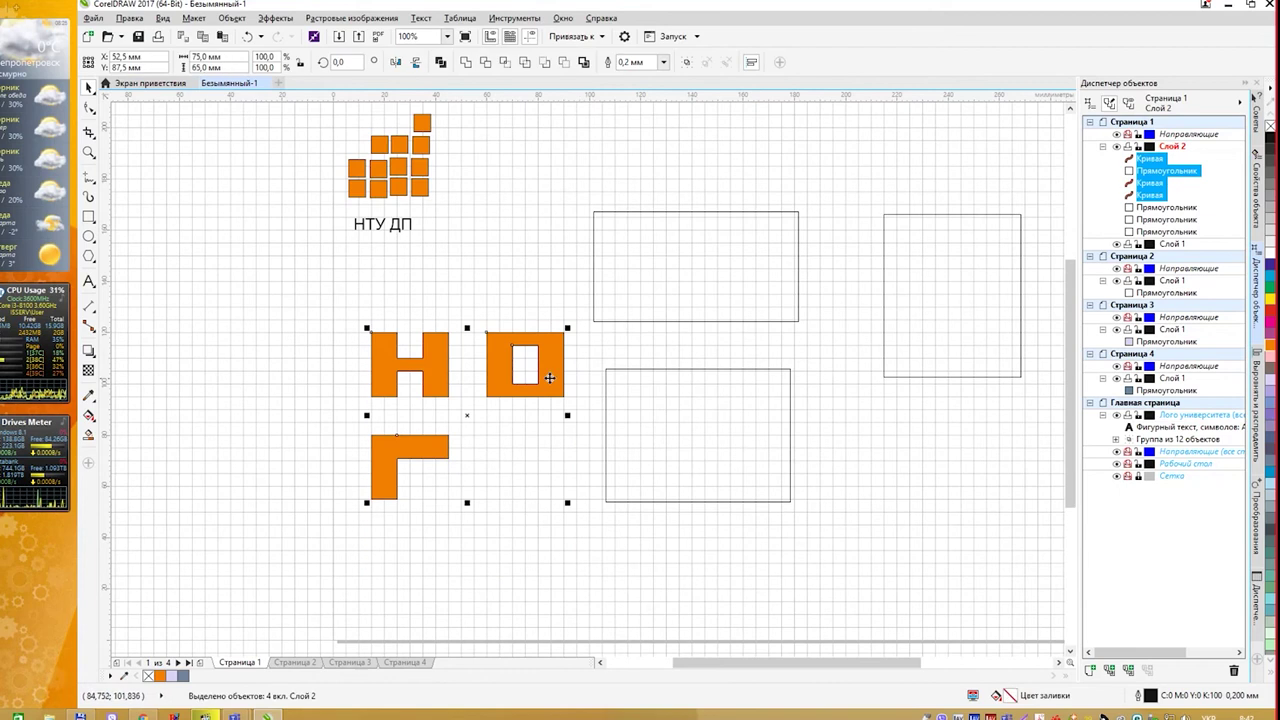
mouse_move(438, 356)
left_mouse_down()
mouse_move(448, 380)
mouse_move(440, 334)
mouse_move(448, 350)
left_mouse_up()
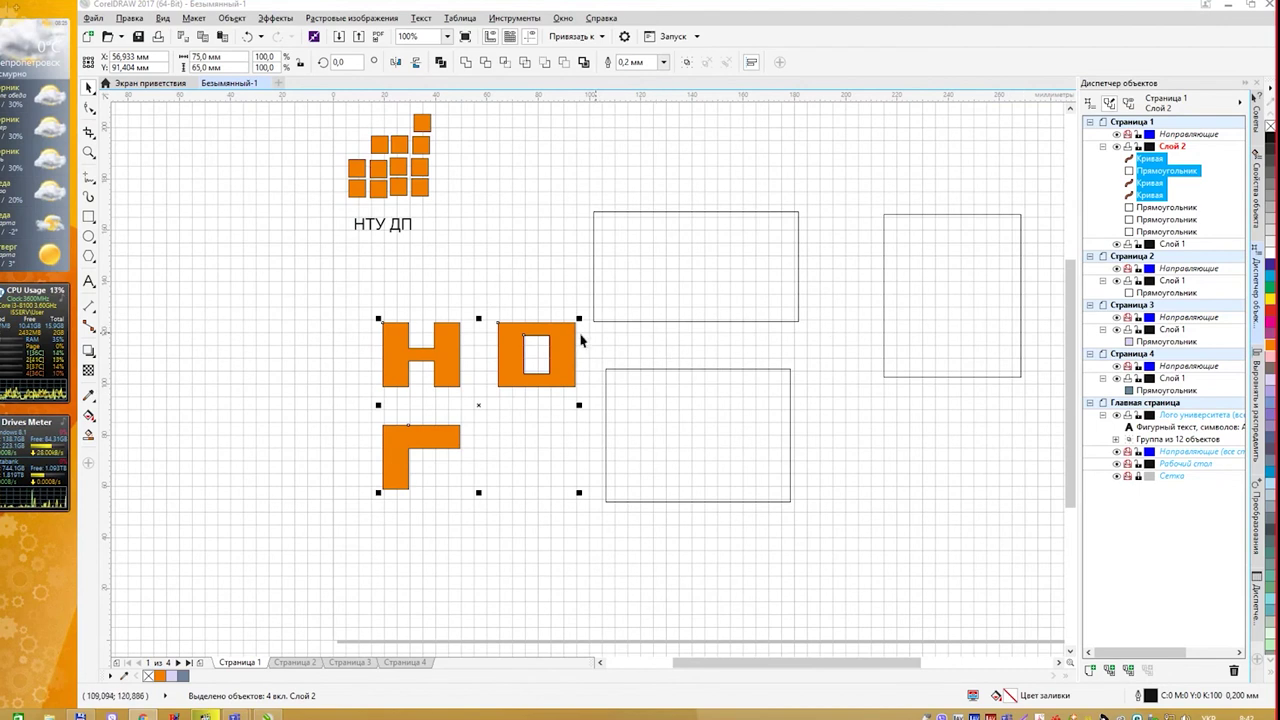
left_click(244, 192)
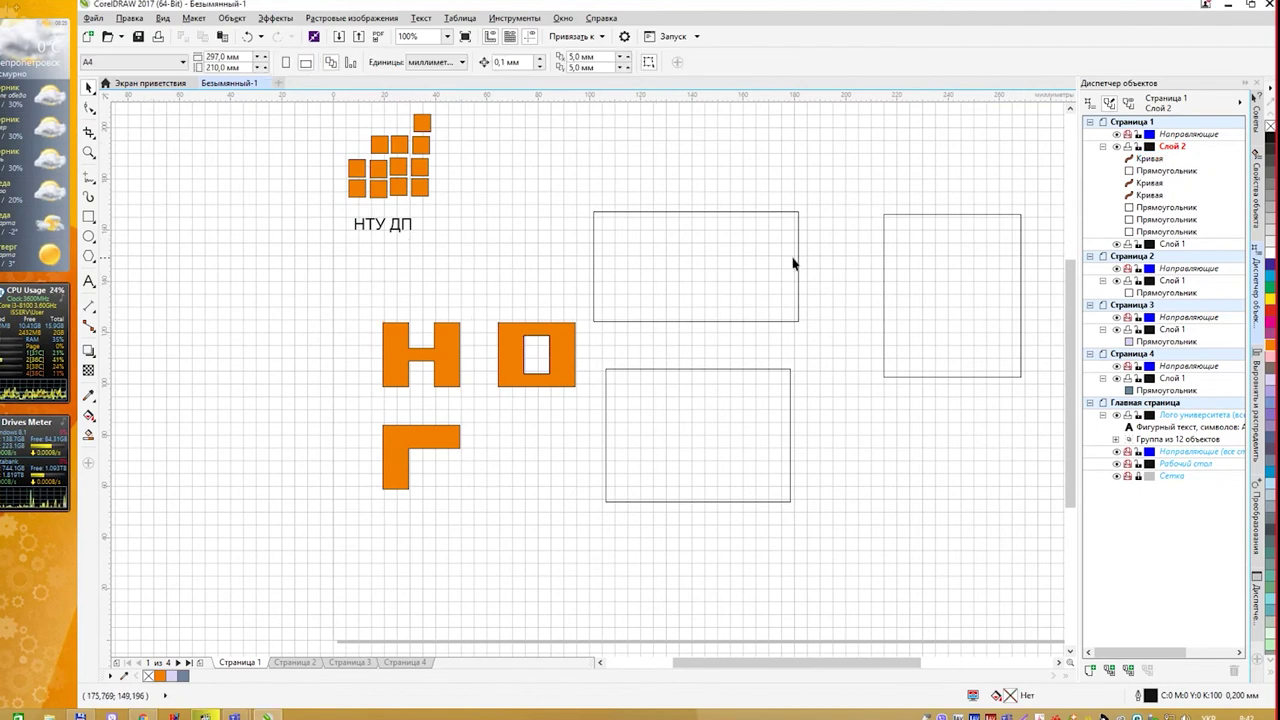
Move the large rectangle from beside the logo behind the letters and resize it to about 85 by 85 mm to frame them.
left_click(726, 214)
left_click_drag(752, 214, 531, 296)
left_click_drag(477, 405, 473, 515)
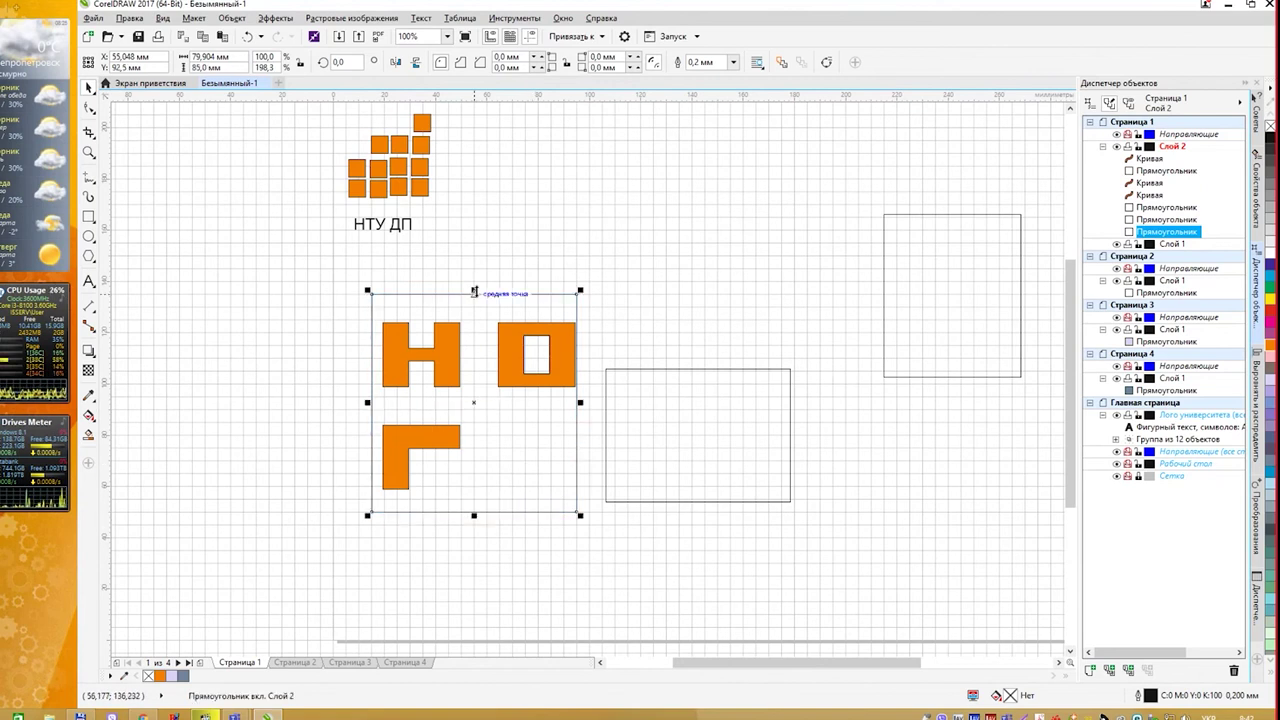
left_click_drag(474, 290, 474, 290)
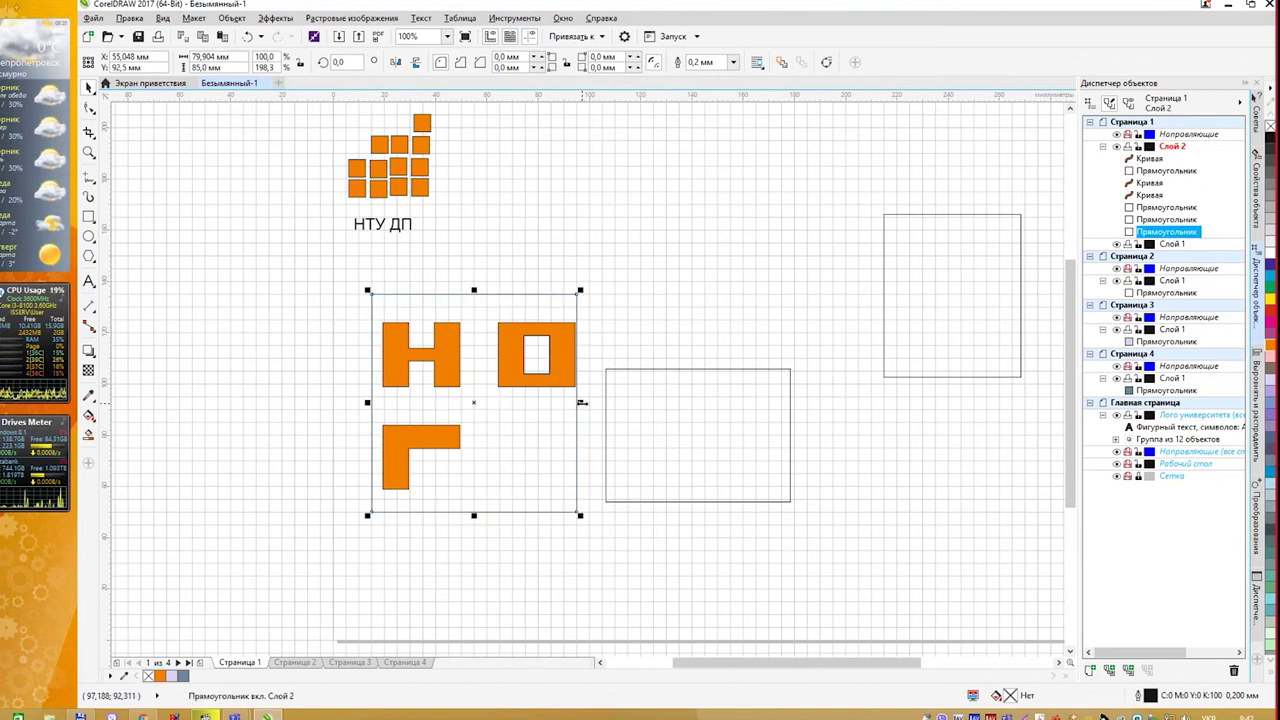
left_click_drag(580, 402, 593, 402)
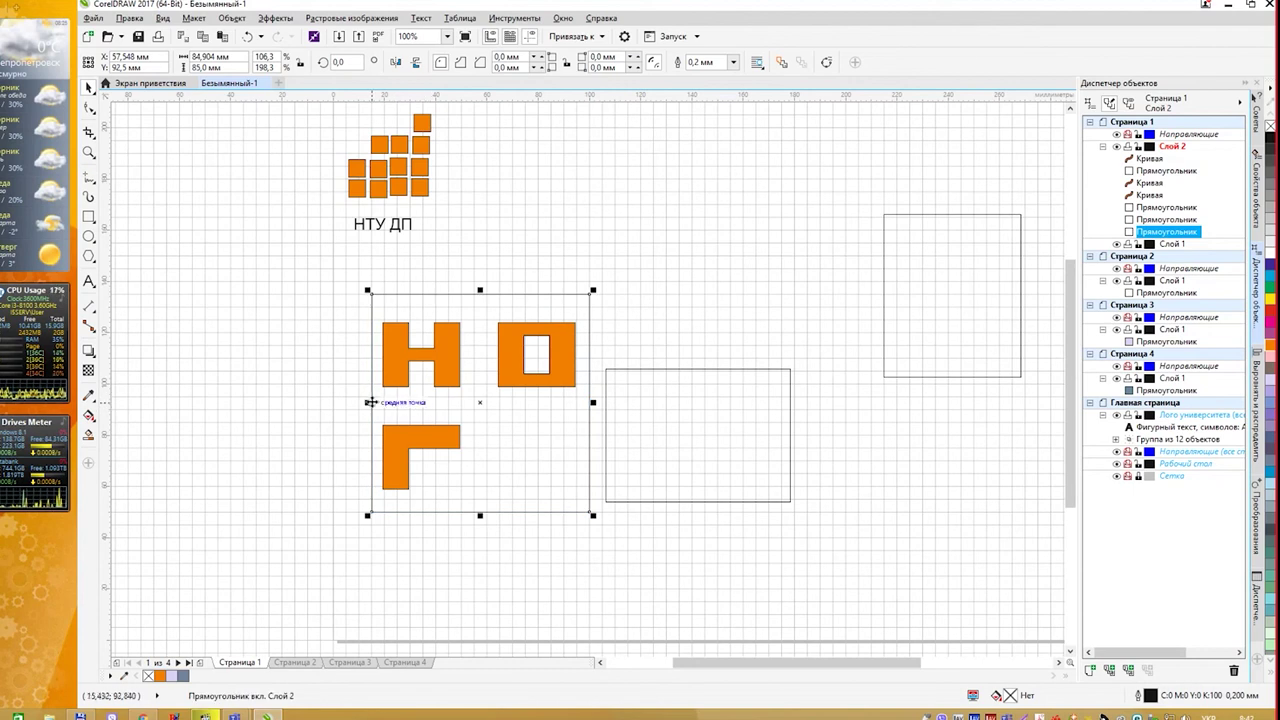
mouse_move(367, 402)
left_mouse_down()
mouse_move(357, 408)
mouse_move(367, 402)
left_mouse_up()
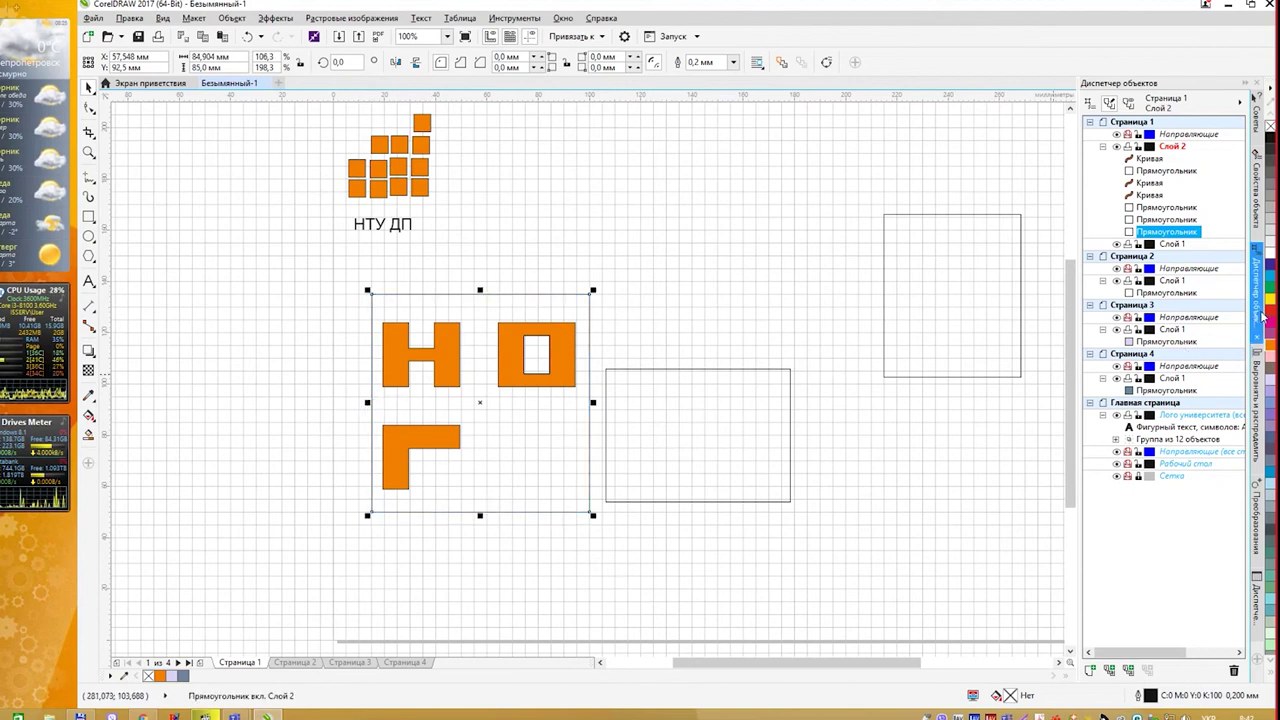
Fill the rectangle behind the letters with light blue (C40 M0 Y0 K0) and set its outline width to 1.0 mm.
left_click(1271, 484)
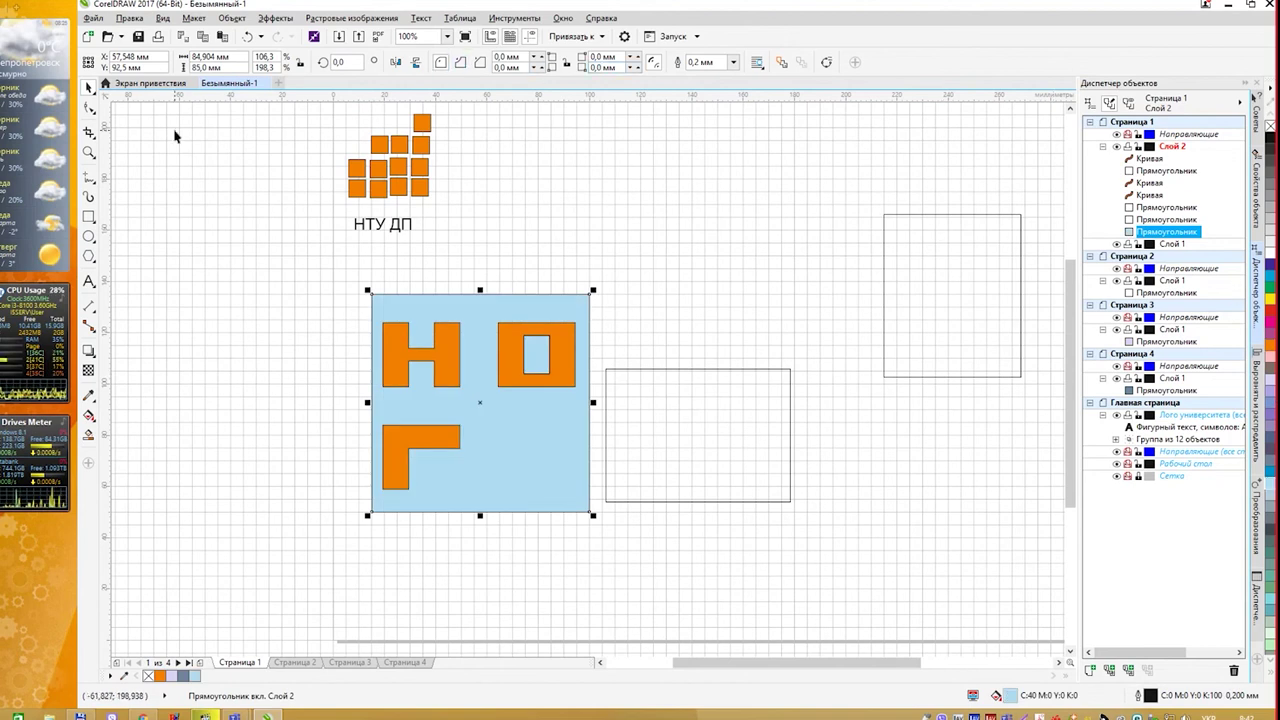
left_click(735, 63)
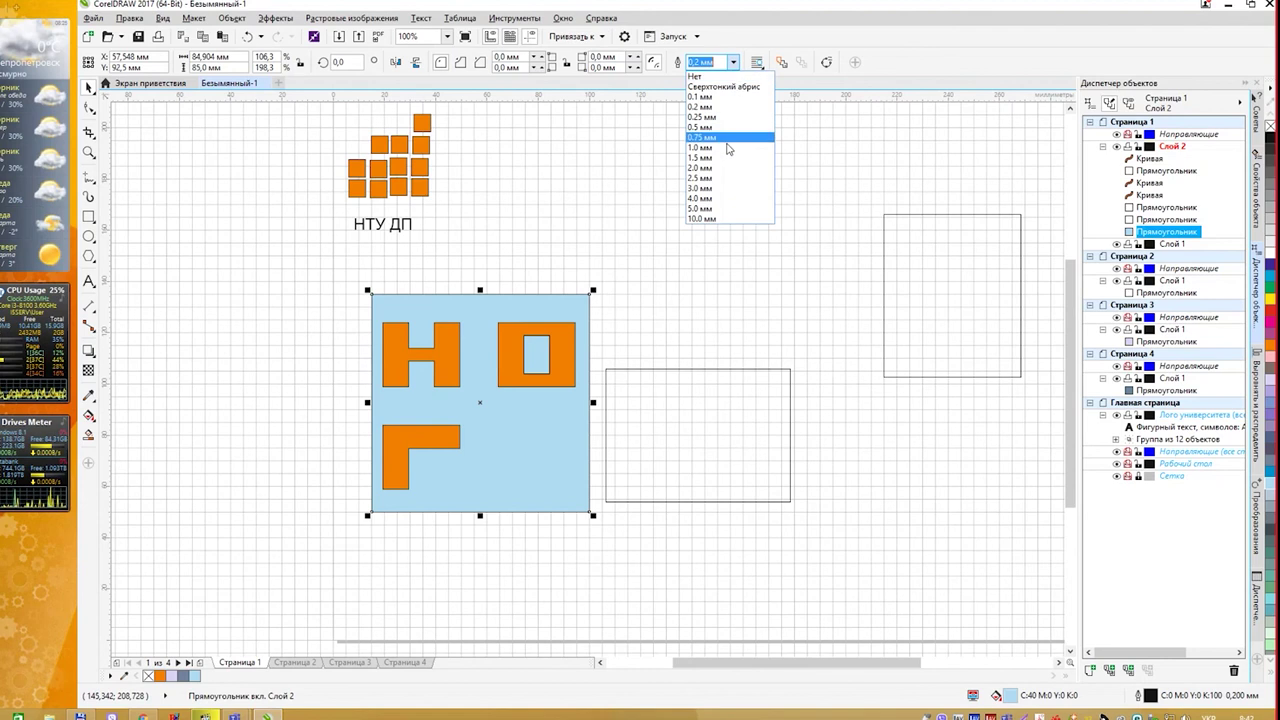
left_click(729, 145)
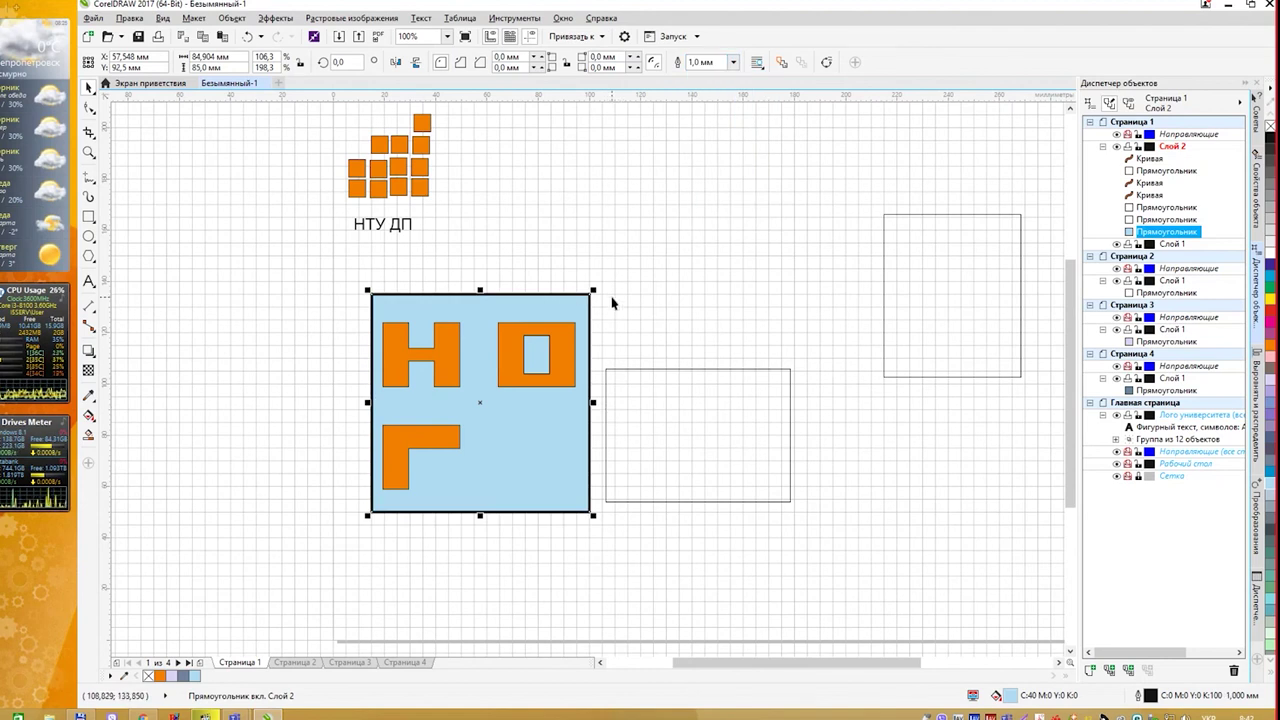
Delete the two leftover empty rectangles beside the blue square and hide the document grid.
left_click(736, 369)
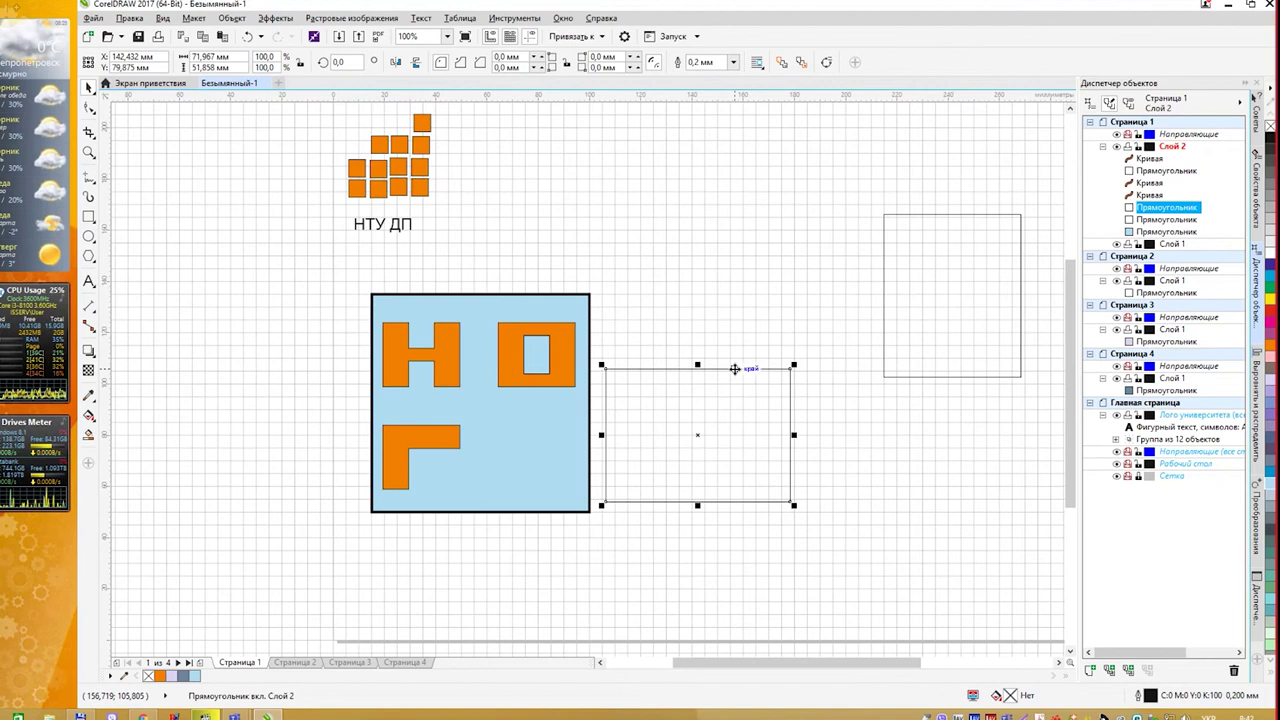
key("Delete")
left_click(920, 215)
key("Delete")
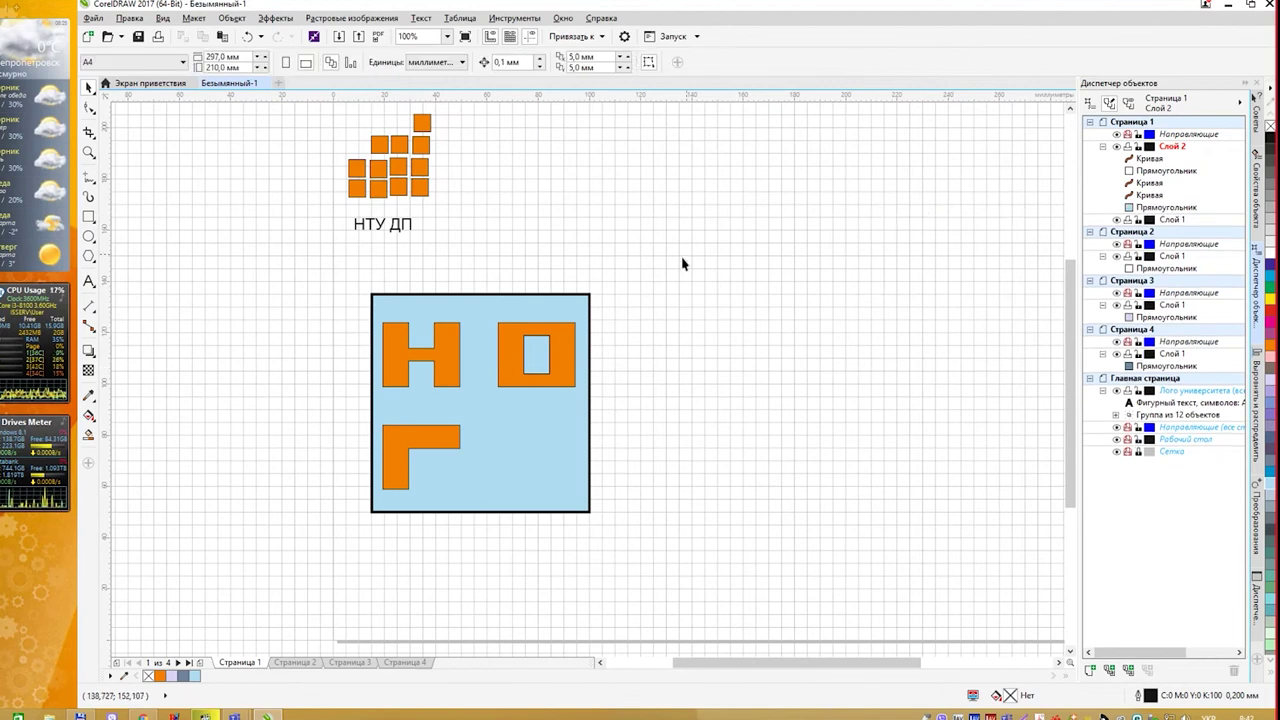
left_click_drag(613, 275, 489, 277)
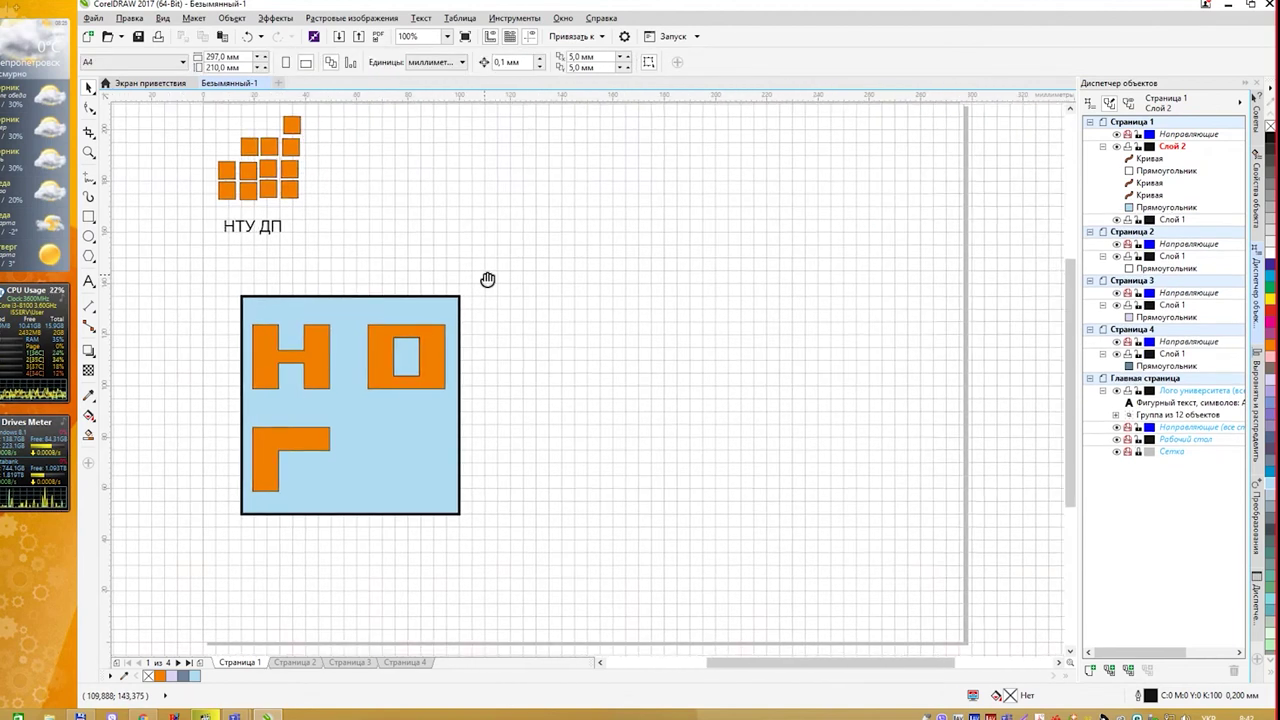
left_click(510, 37)
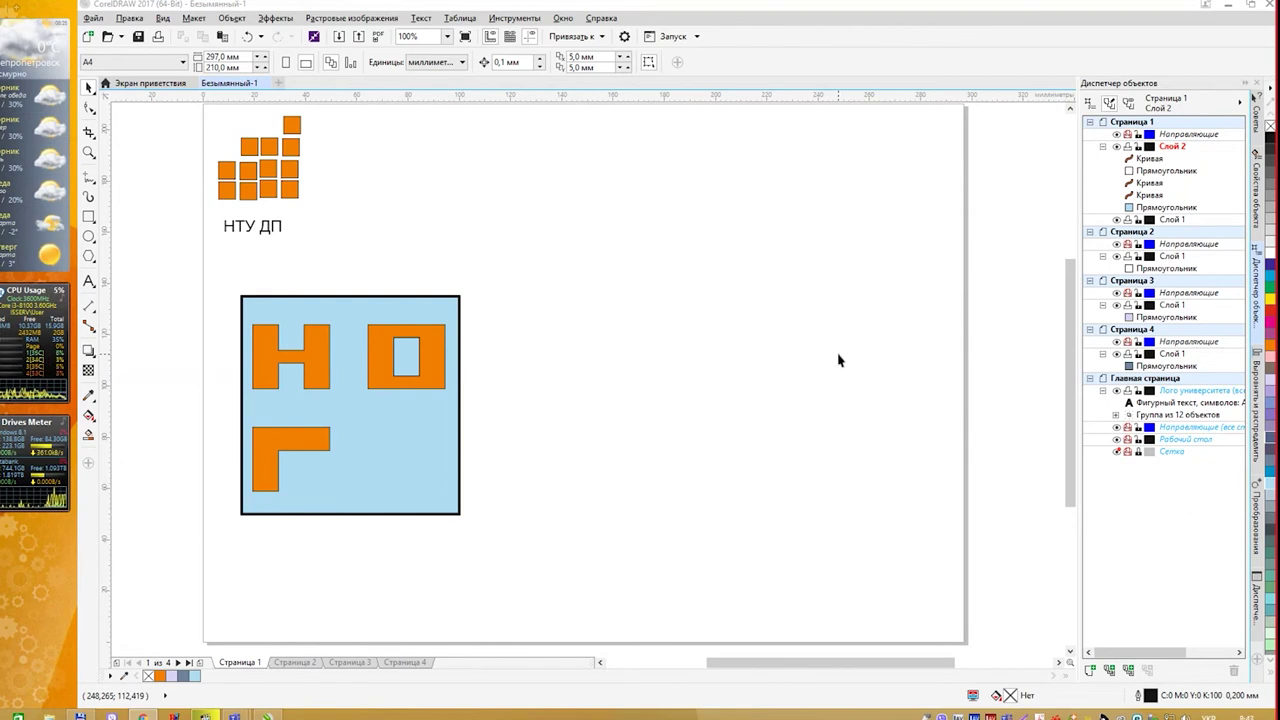
Add the artistic text "Darkness" in 24 pt Arial in the empty area to the right of the logo.
left_click(89, 282)
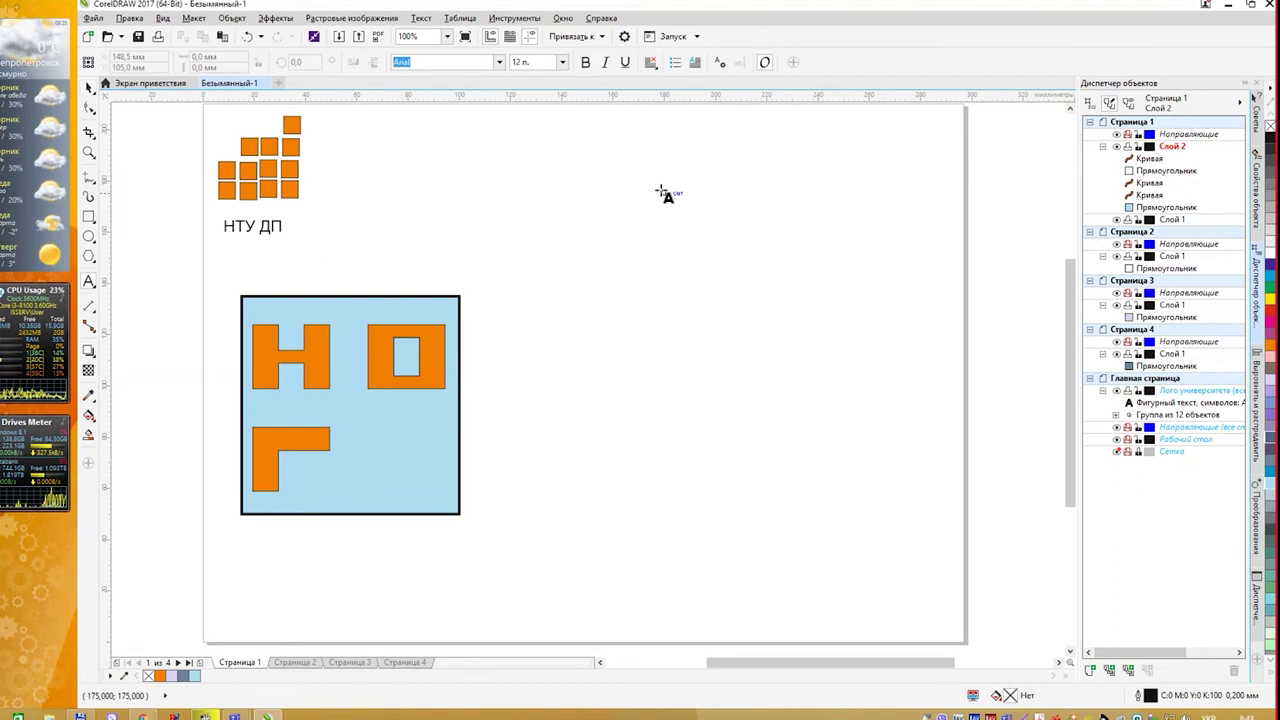
left_click(614, 205)
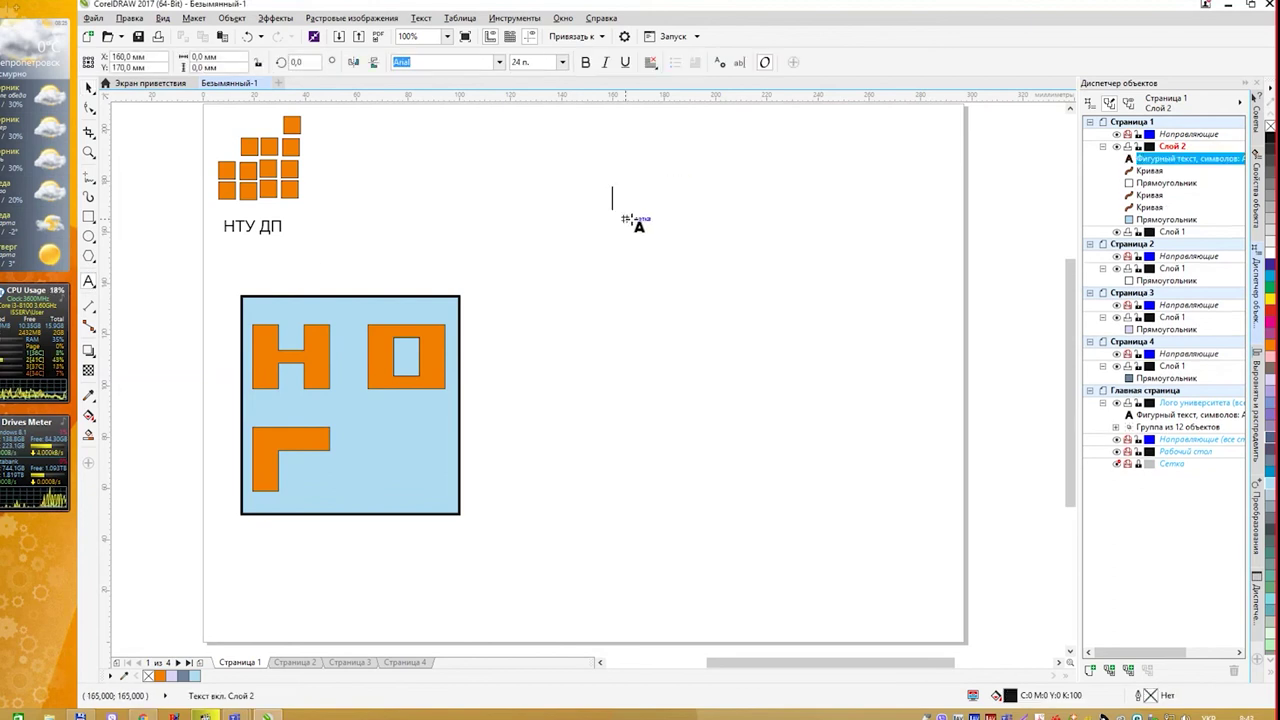
key("alt+shift")
type("Dar")
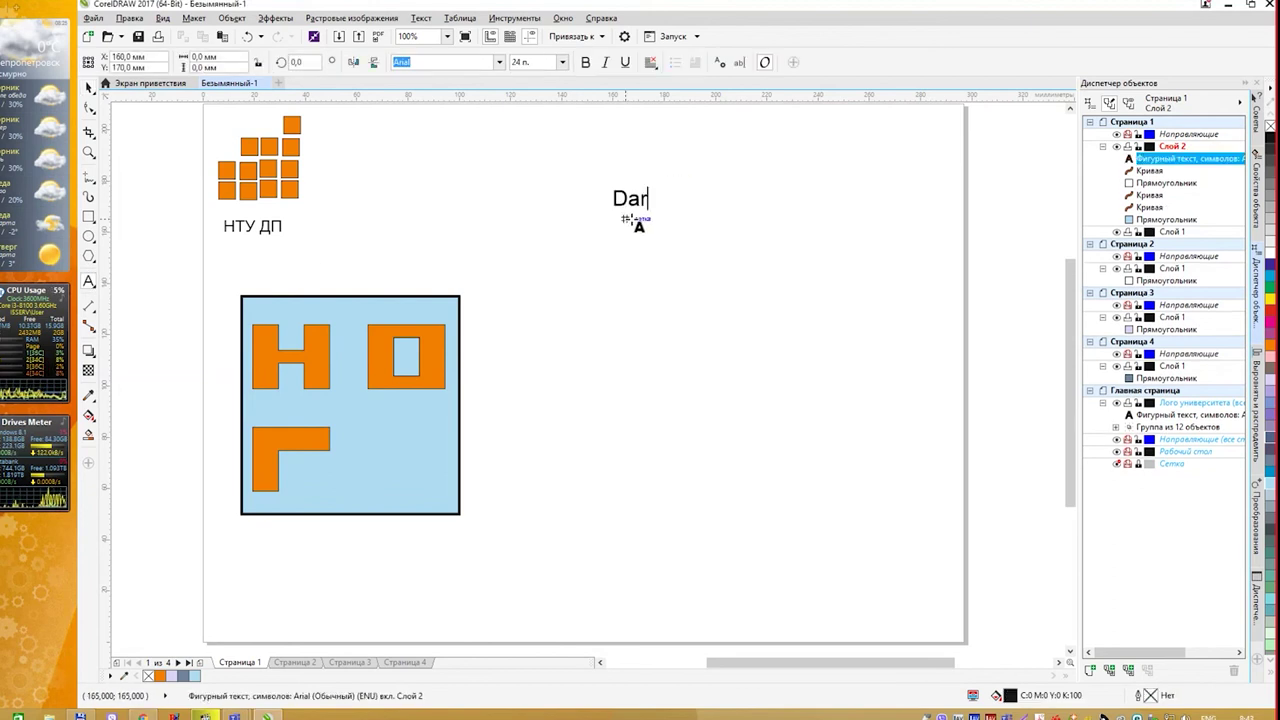
type("kness")
key("Escape")
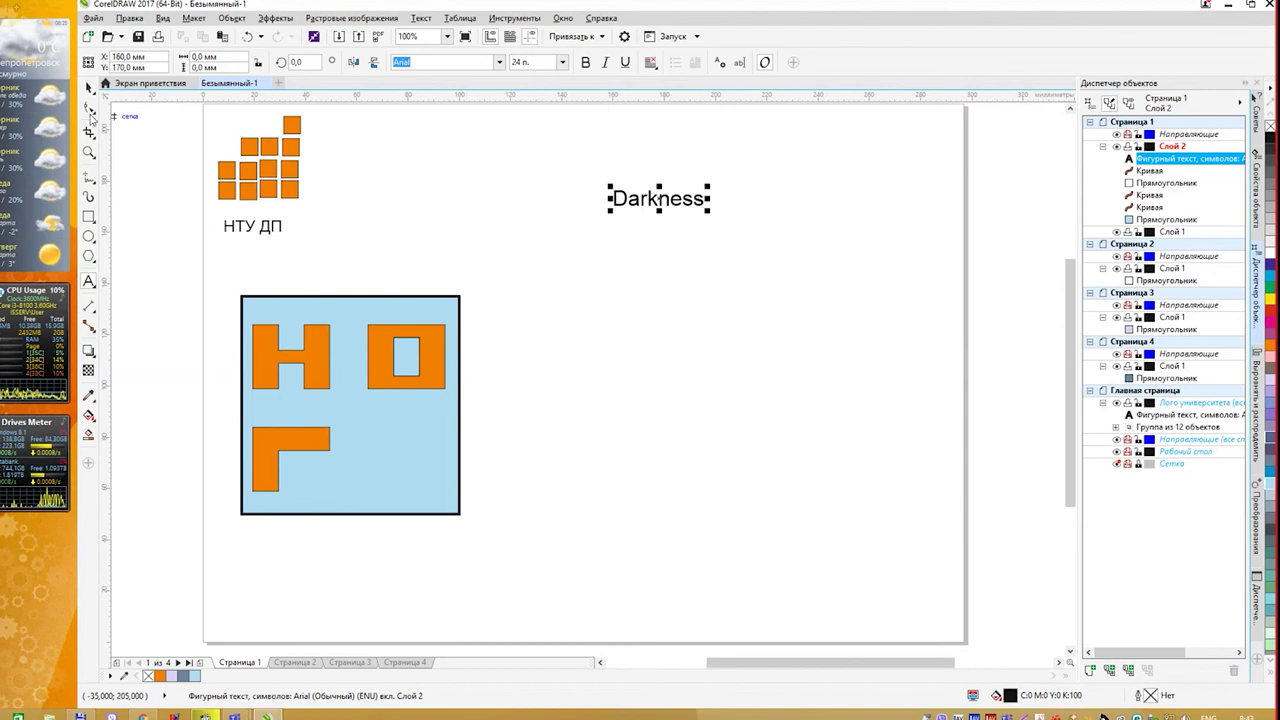
left_click(92, 92)
Add a separate artistic text object with the single letter D below the word Darkness.
left_click(607, 345)
left_click_drag(659, 198, 738, 296)
double_click(651, 296)
key("BackSpace")
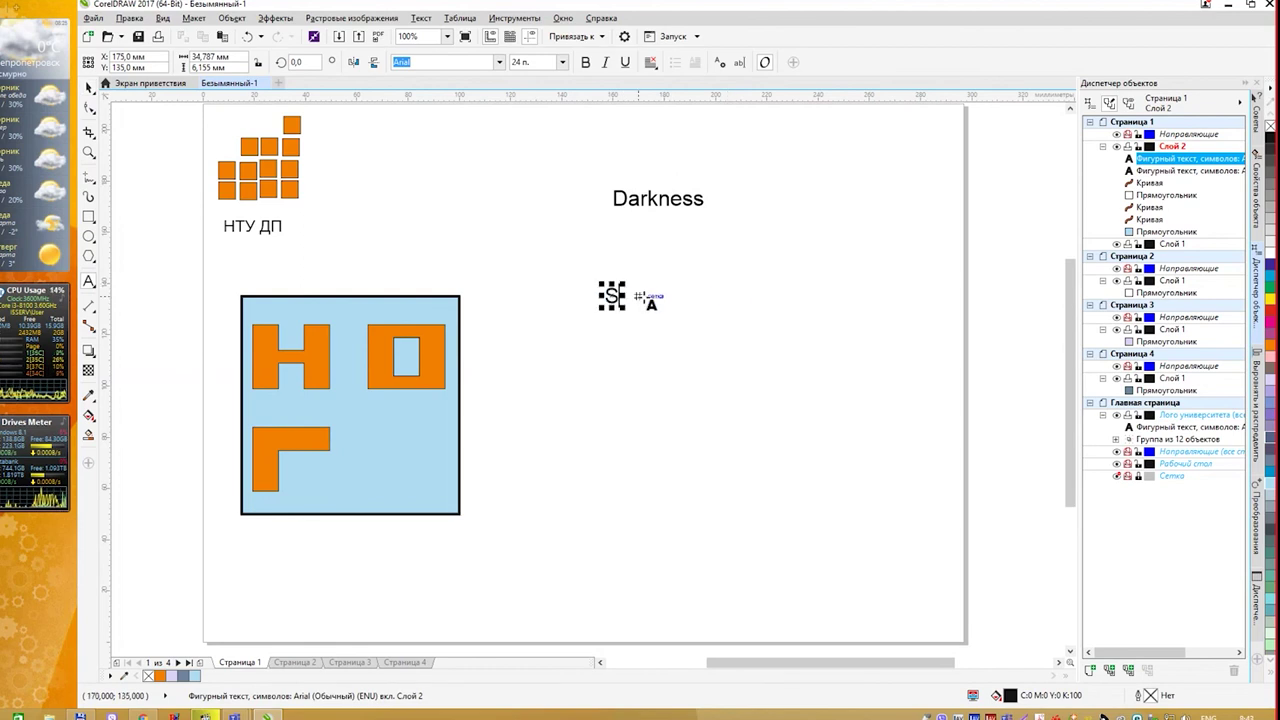
type("D")
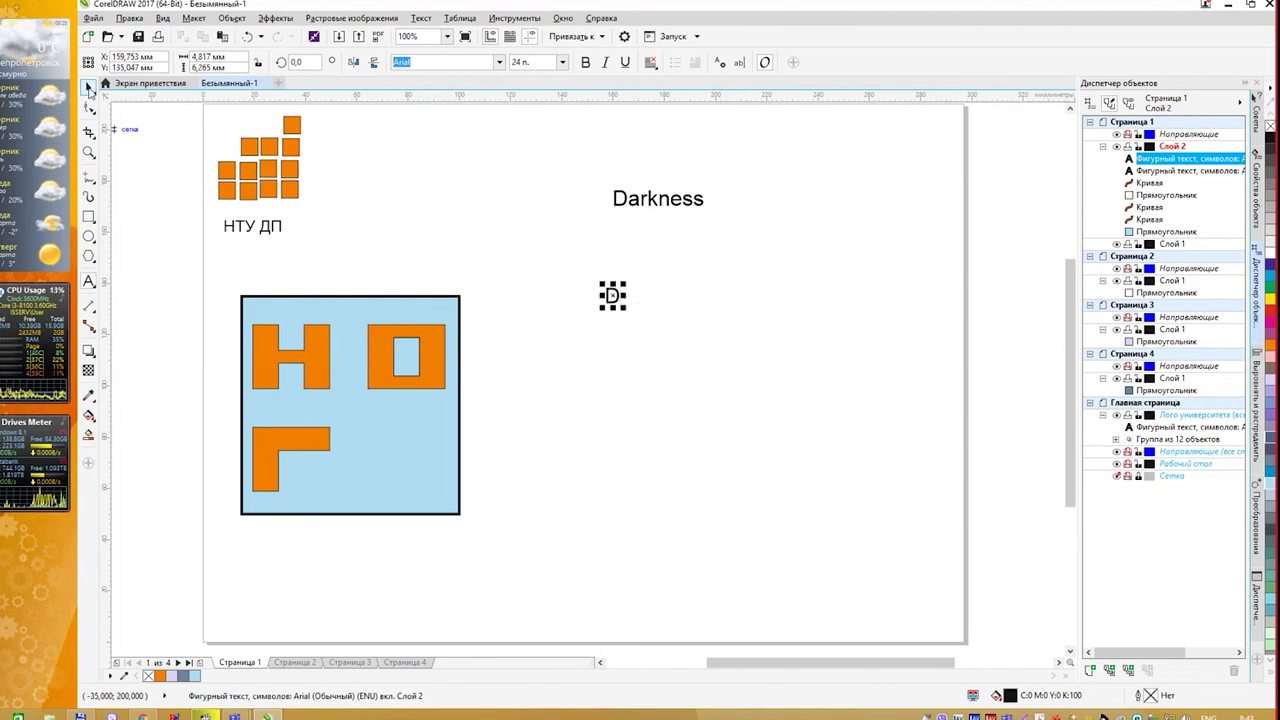
Place a copy of the D to its lower right and change the copy's letter to K.
key("KP_Add")
left_click_drag(615, 293, 694, 326)
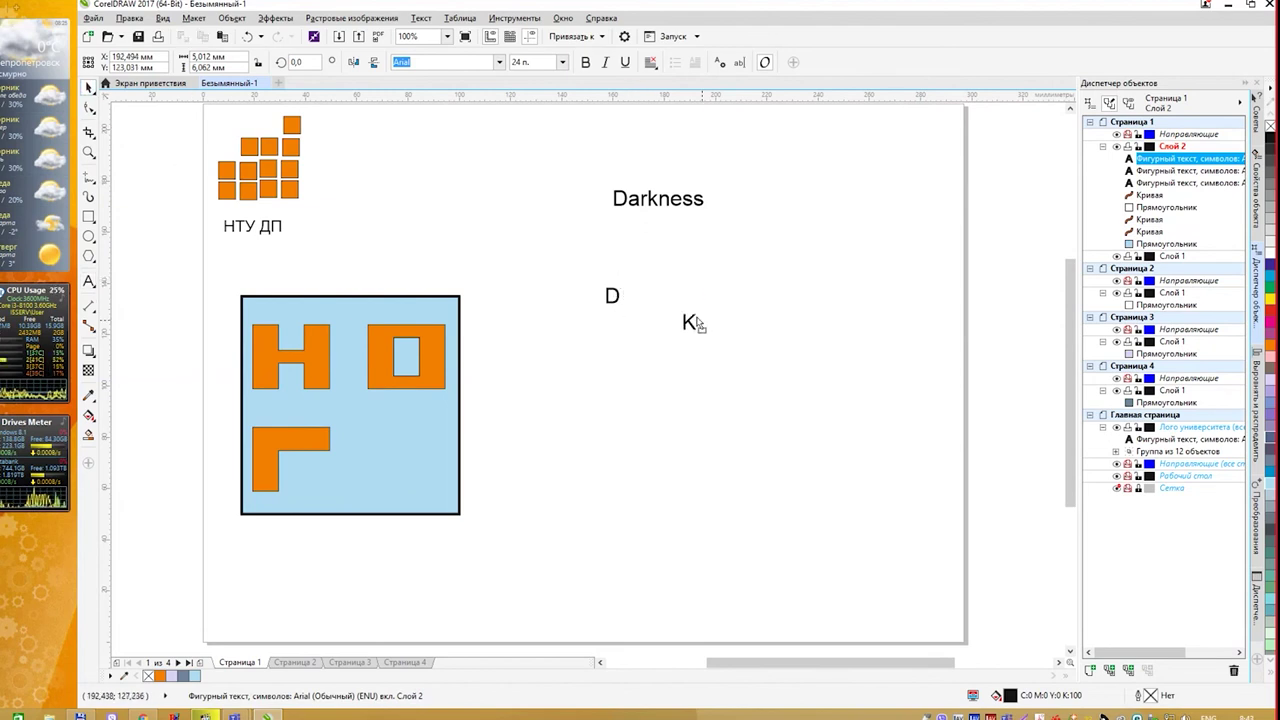
left_click(622, 307)
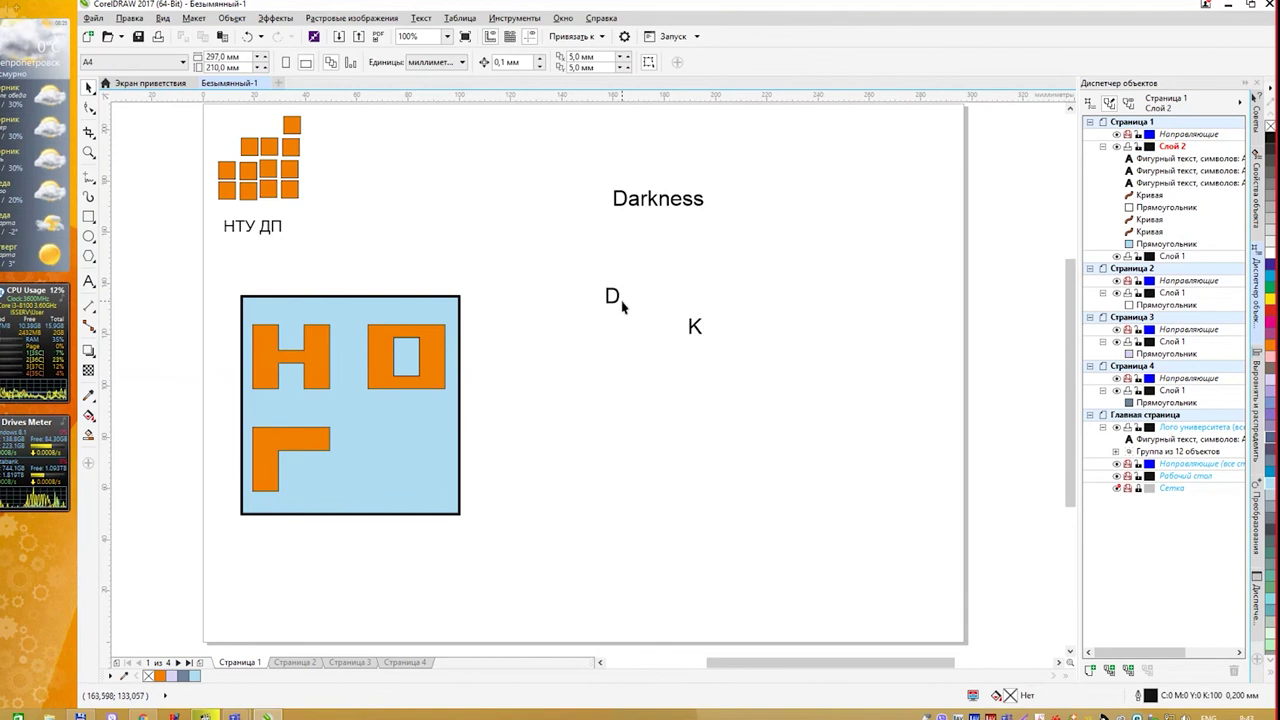
Enlarge the letter D to about 91 pt and delete the letter K beside it.
left_click_drag(688, 350, 755, 368)
left_click(691, 323)
left_click(694, 325)
key("Delete")
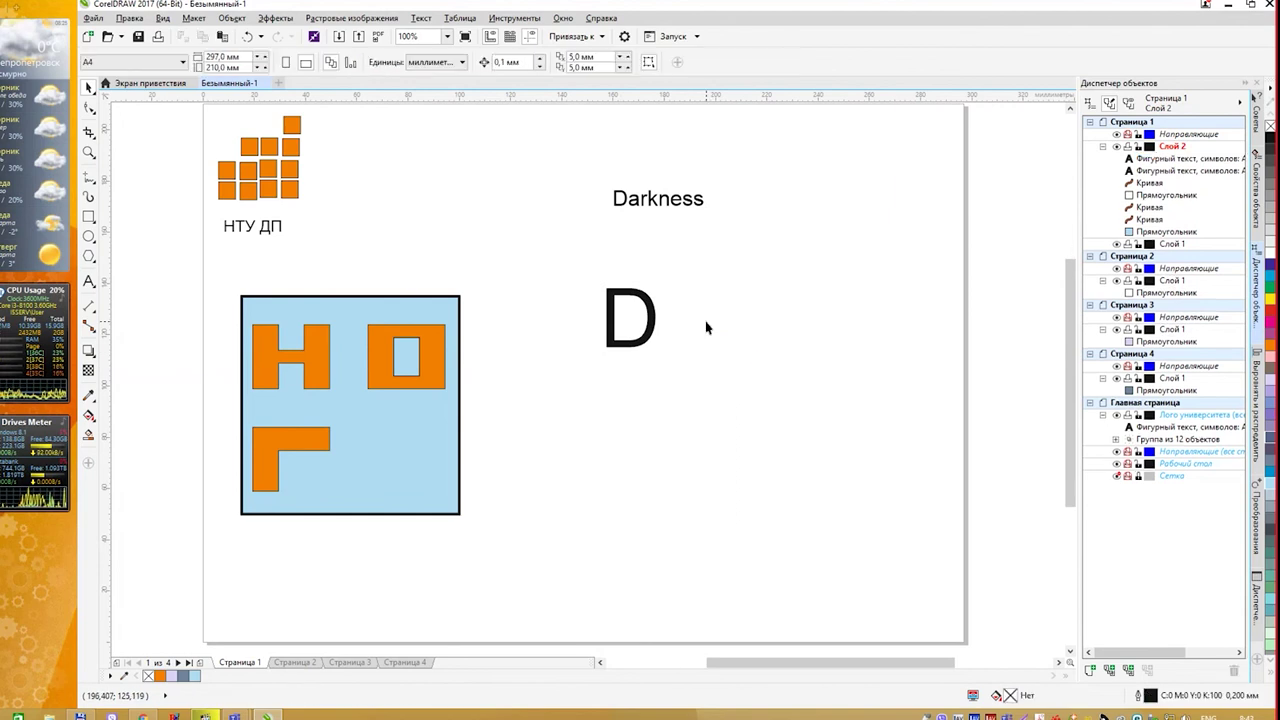
Change the font of the large letter D to Bauhaus 93.
left_click(609, 300)
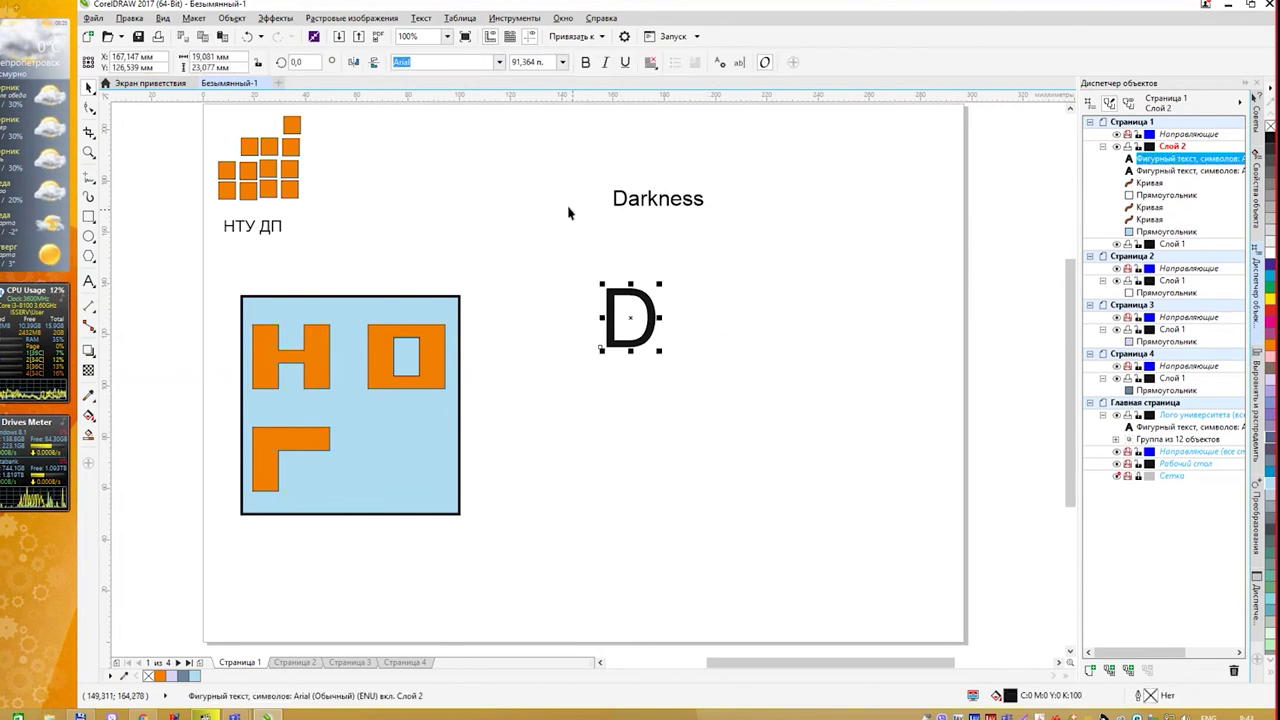
left_click(499, 62)
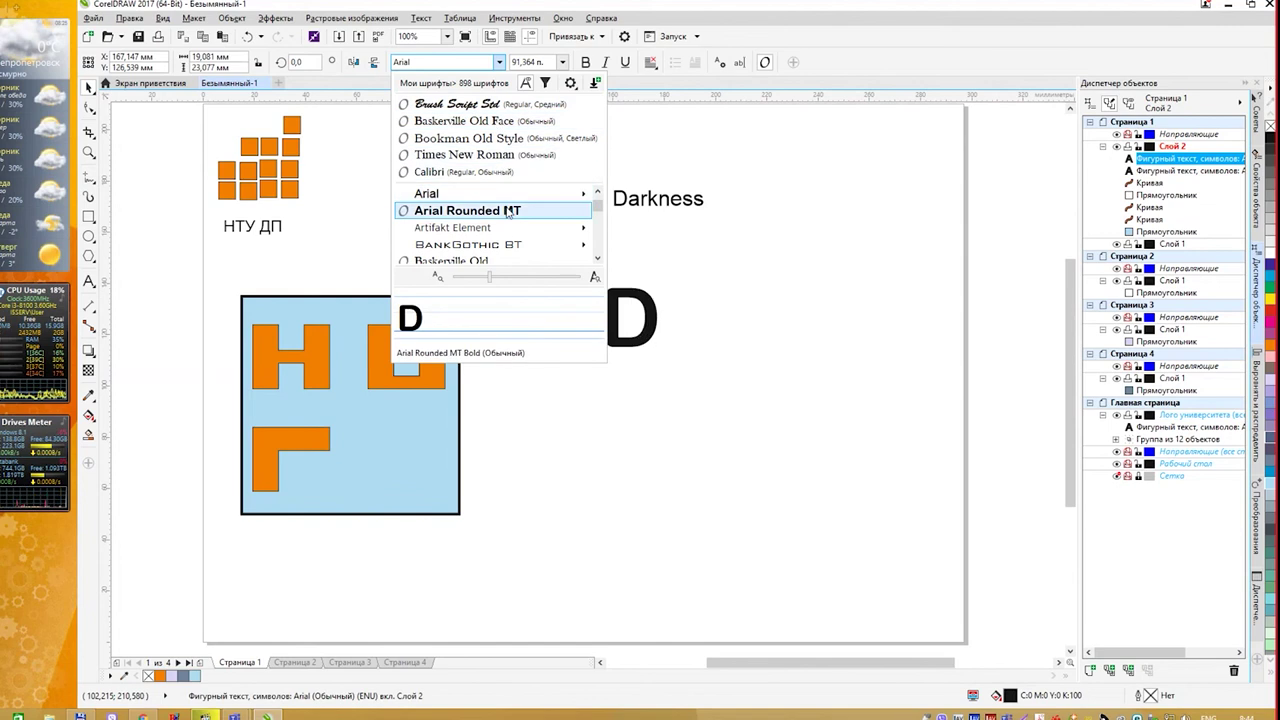
mouse_move(515, 246)
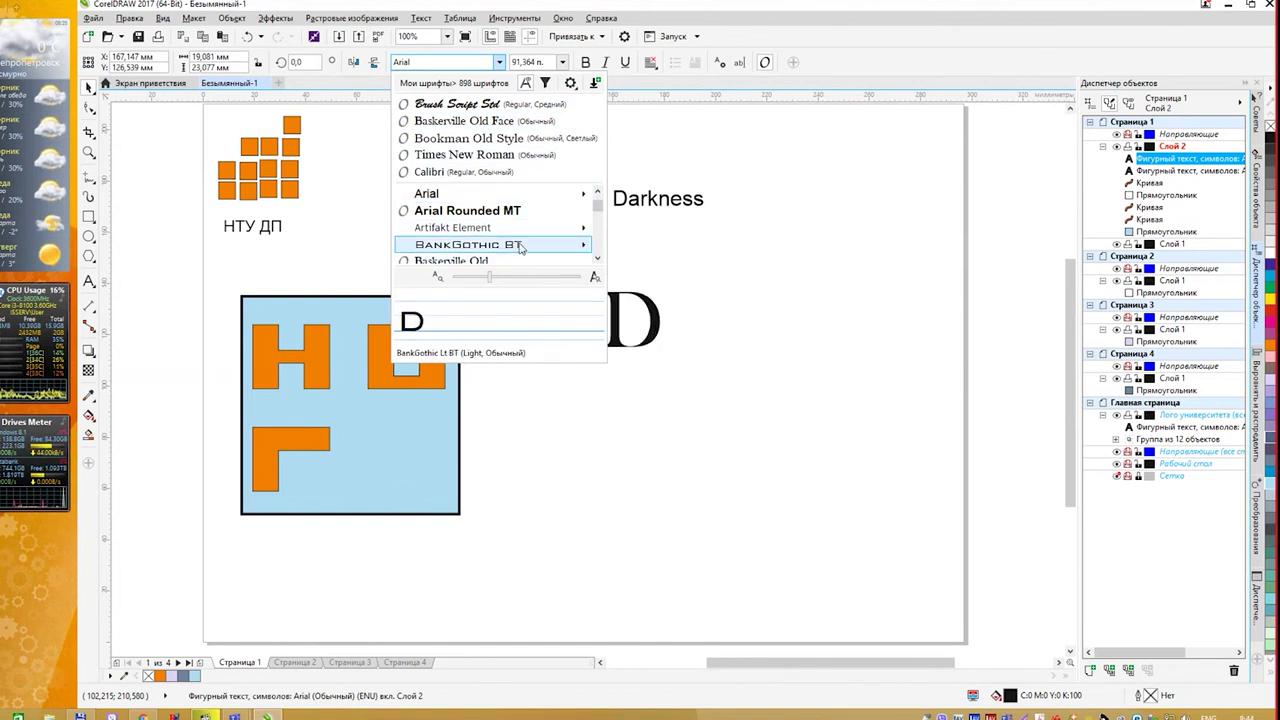
scroll(519, 247, "down", 2)
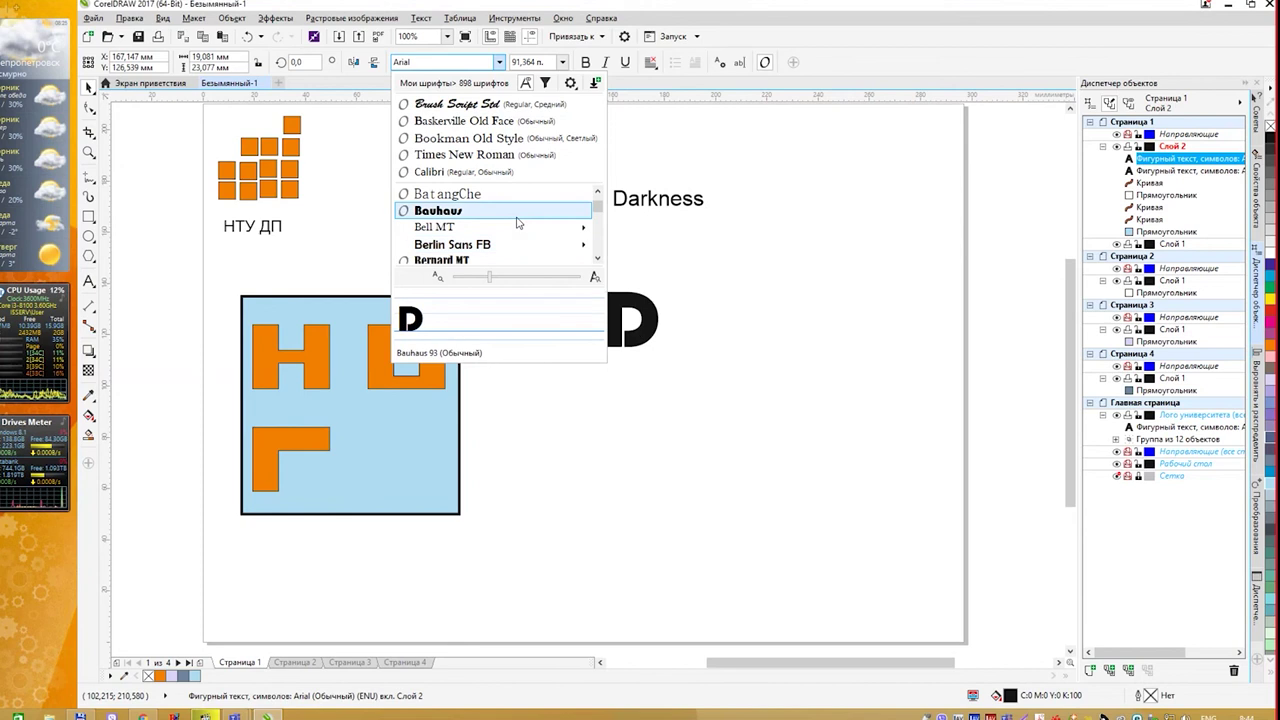
left_click(519, 222)
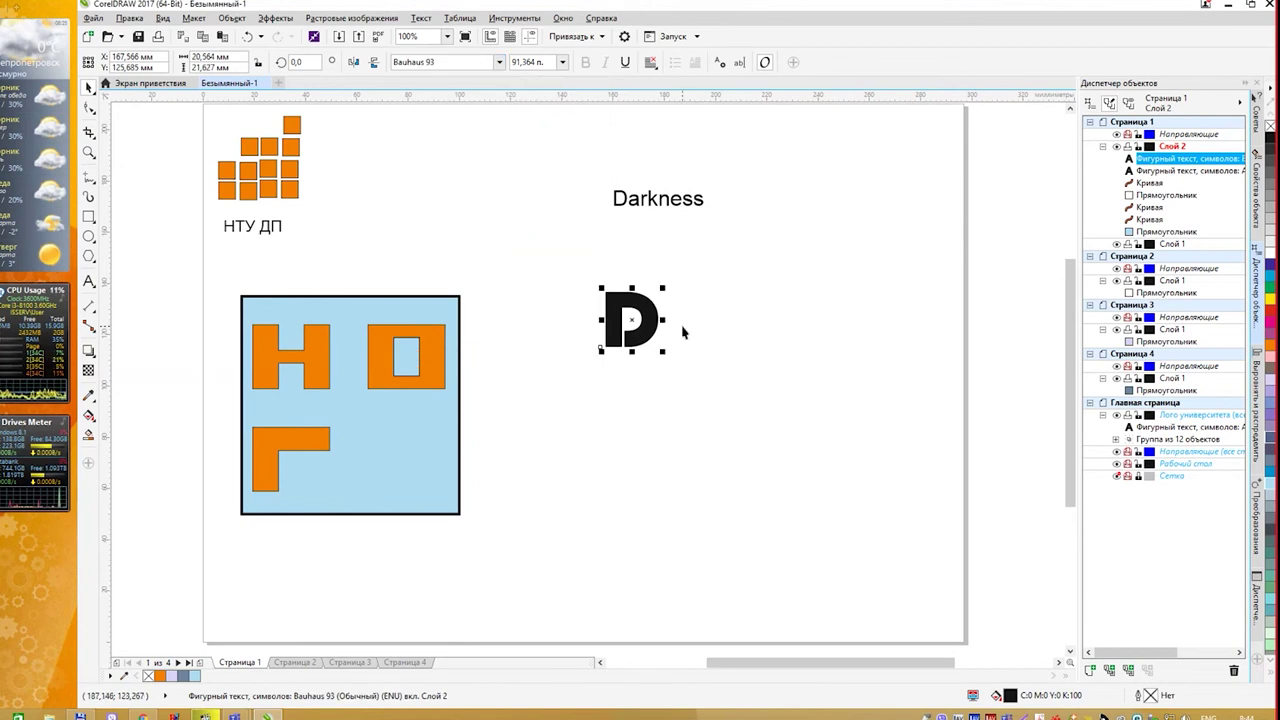
Place a copy of the large D to its right and change the copy's letter to K.
key("ctrl+d")
left_click_drag(665, 300, 765, 314)
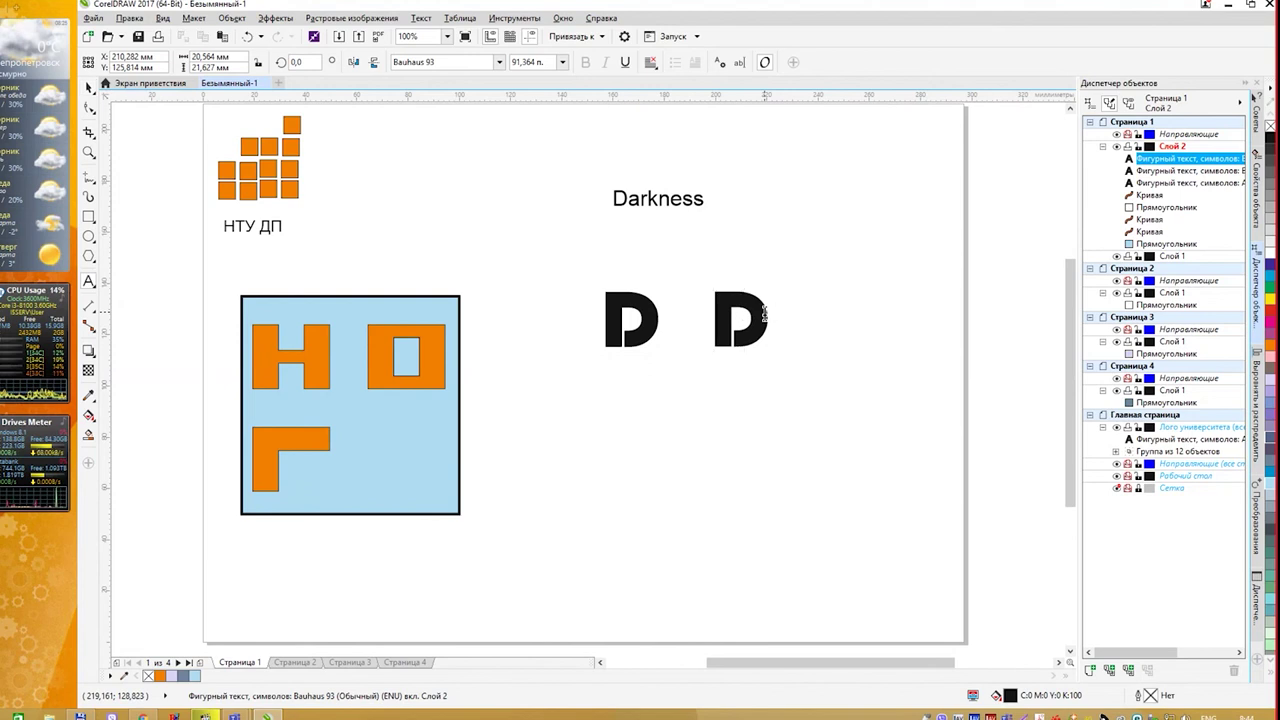
type("k")
key("BackSpace")
type("K")
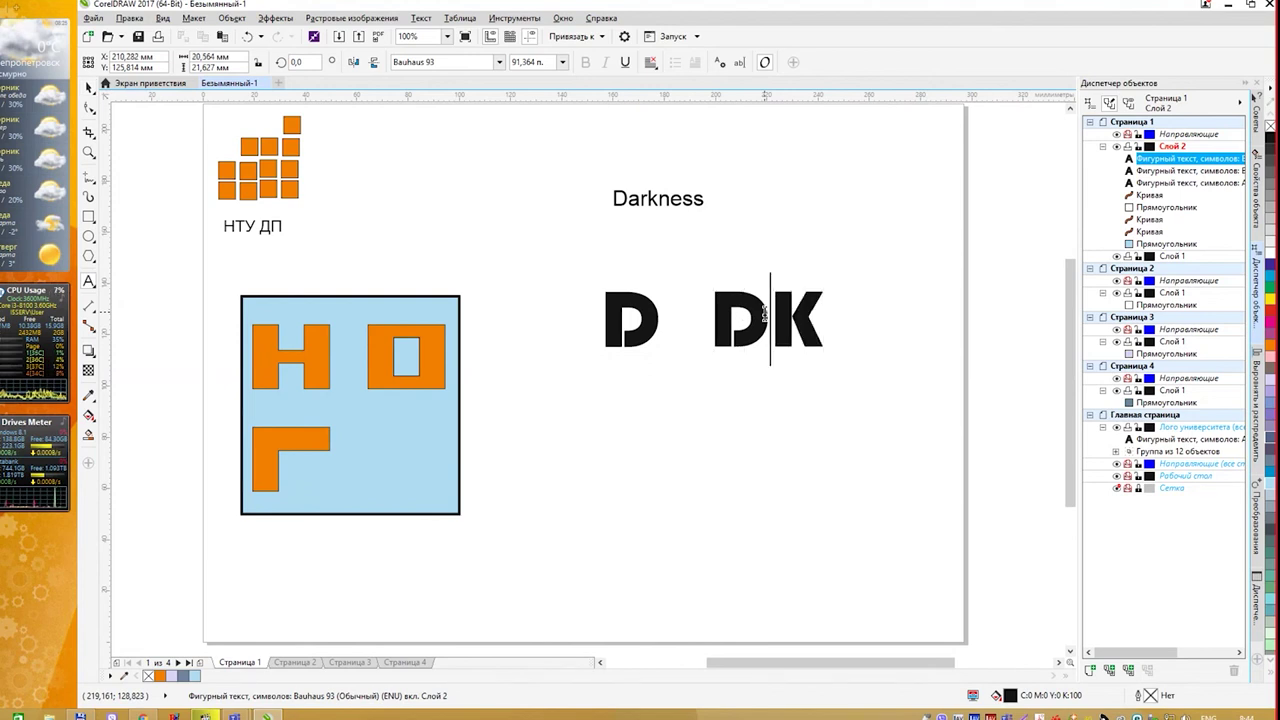
key("BackSpace")
key("ctrl+space")
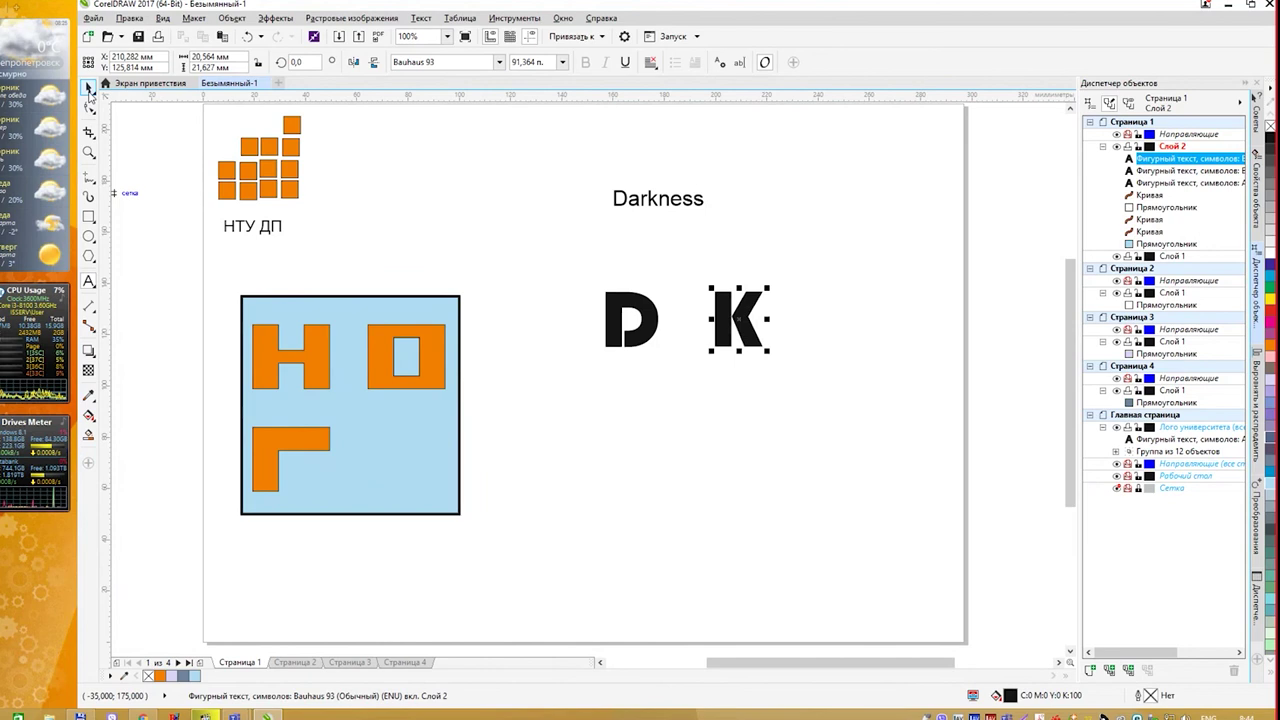
Move the K to the lower right of the D so its stem overlaps the D's outer edge.
left_click(725, 305)
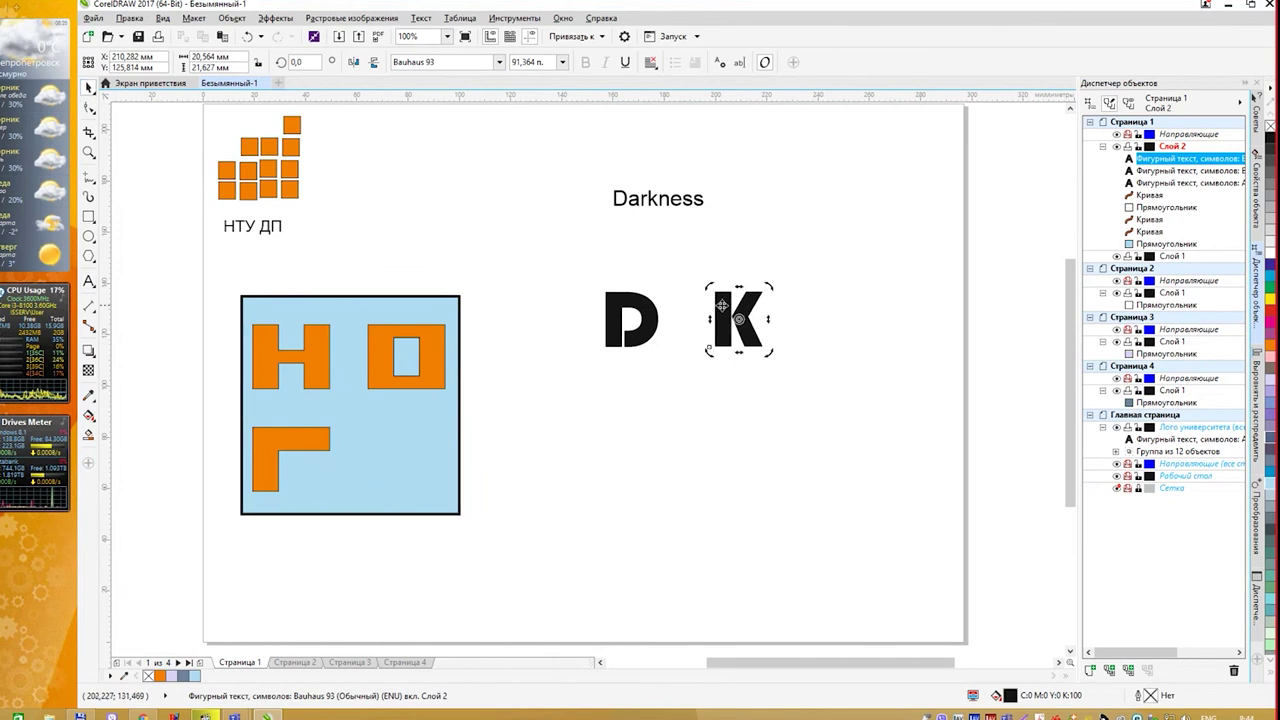
left_click(725, 305)
left_click_drag(726, 304, 663, 345)
key("Escape")
scroll(663, 348, "up", 2)
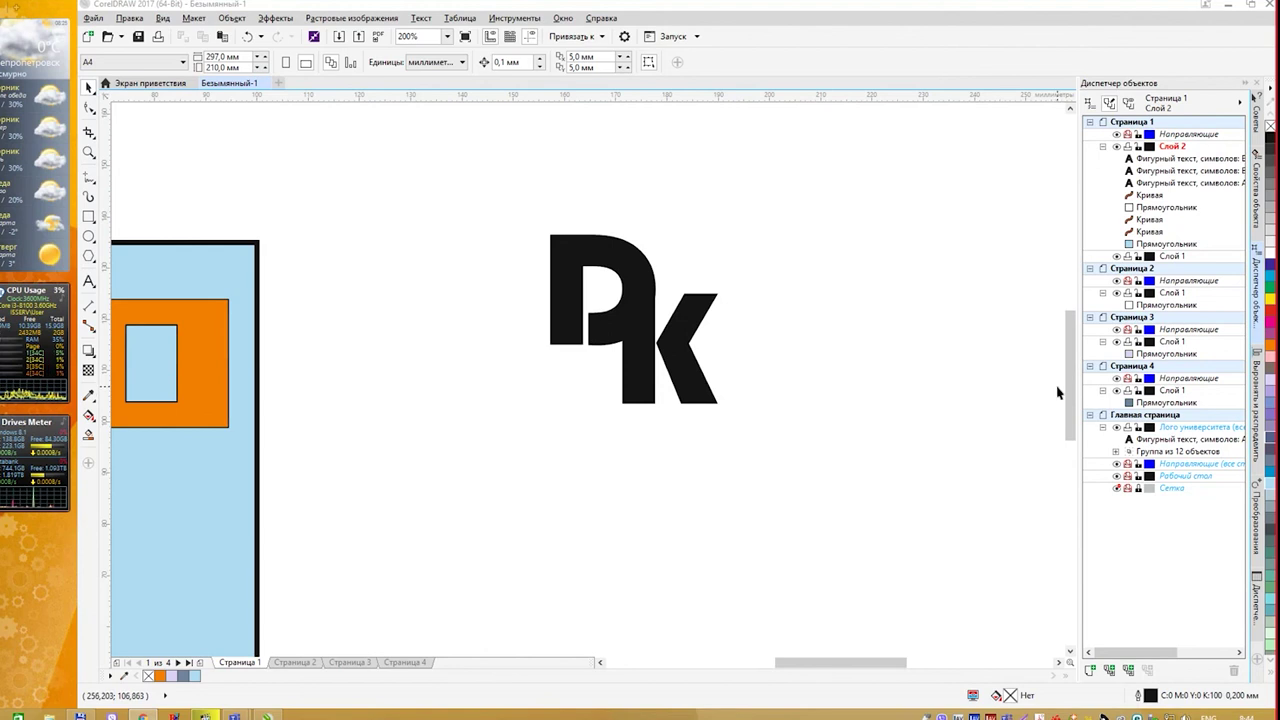
Duplicate the D and K together beside the originals and shrink the copies to about 85 pt.
left_click_drag(499, 207, 851, 484)
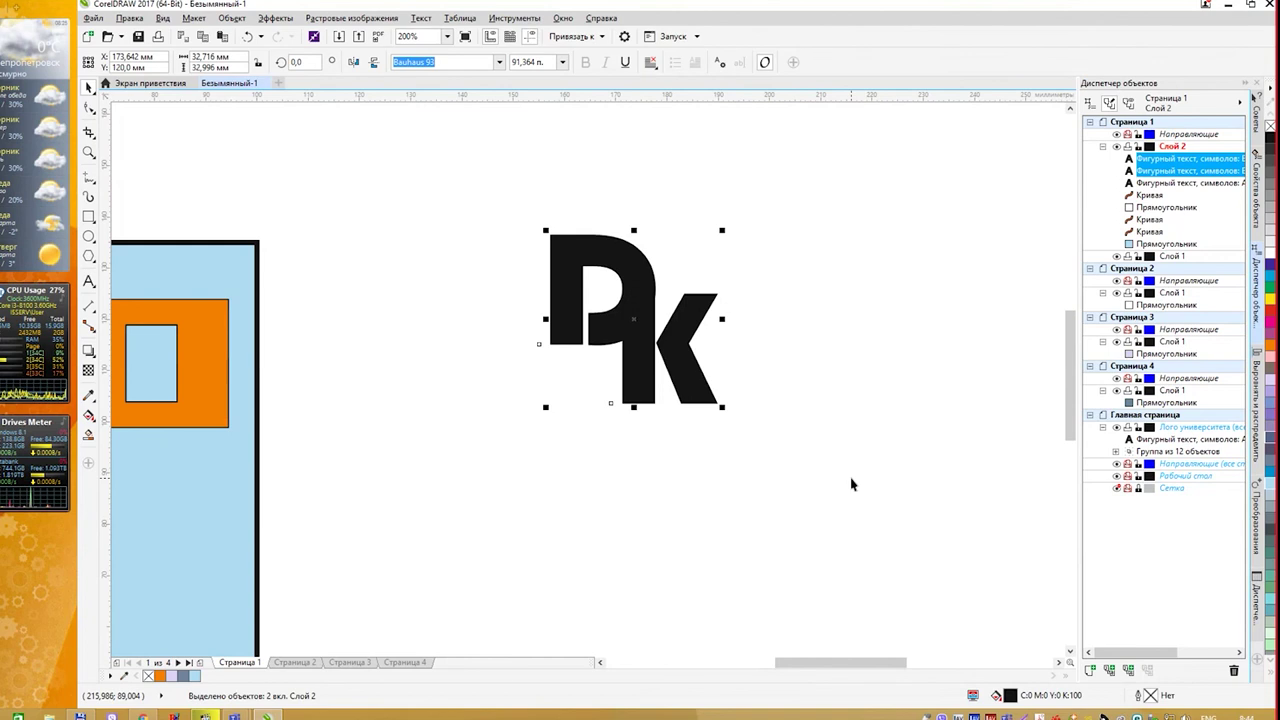
key("ctrl+d")
left_click_drag(667, 267, 854, 260)
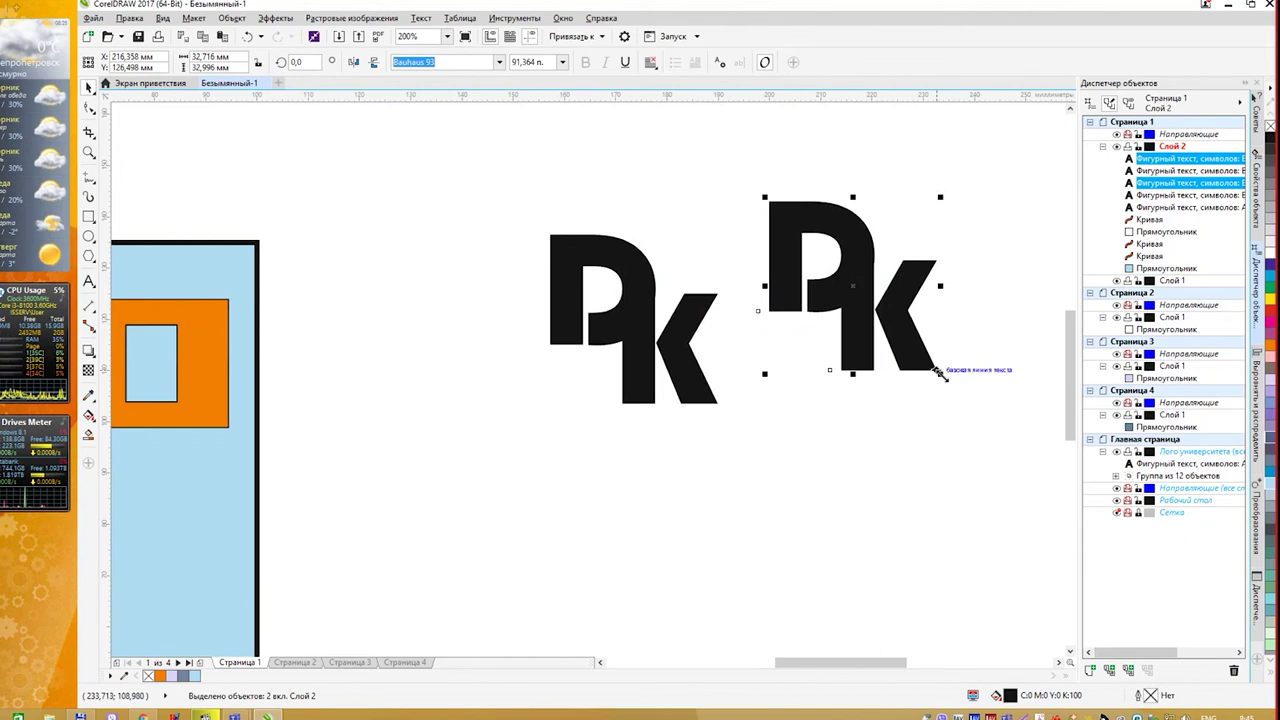
left_click_drag(940, 373, 934, 364)
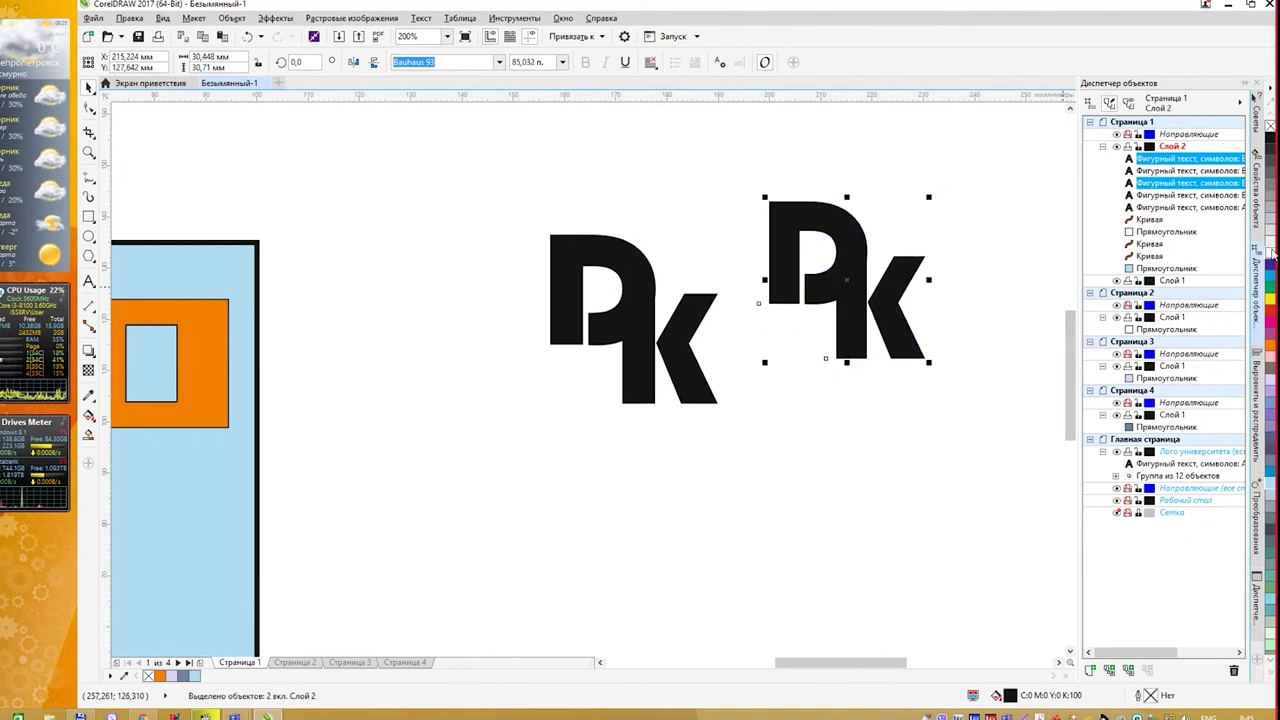
Outline the reduced D and K in white and fit them inside the original letters.
key("F10")
left_click_drag(826, 230, 617, 265)
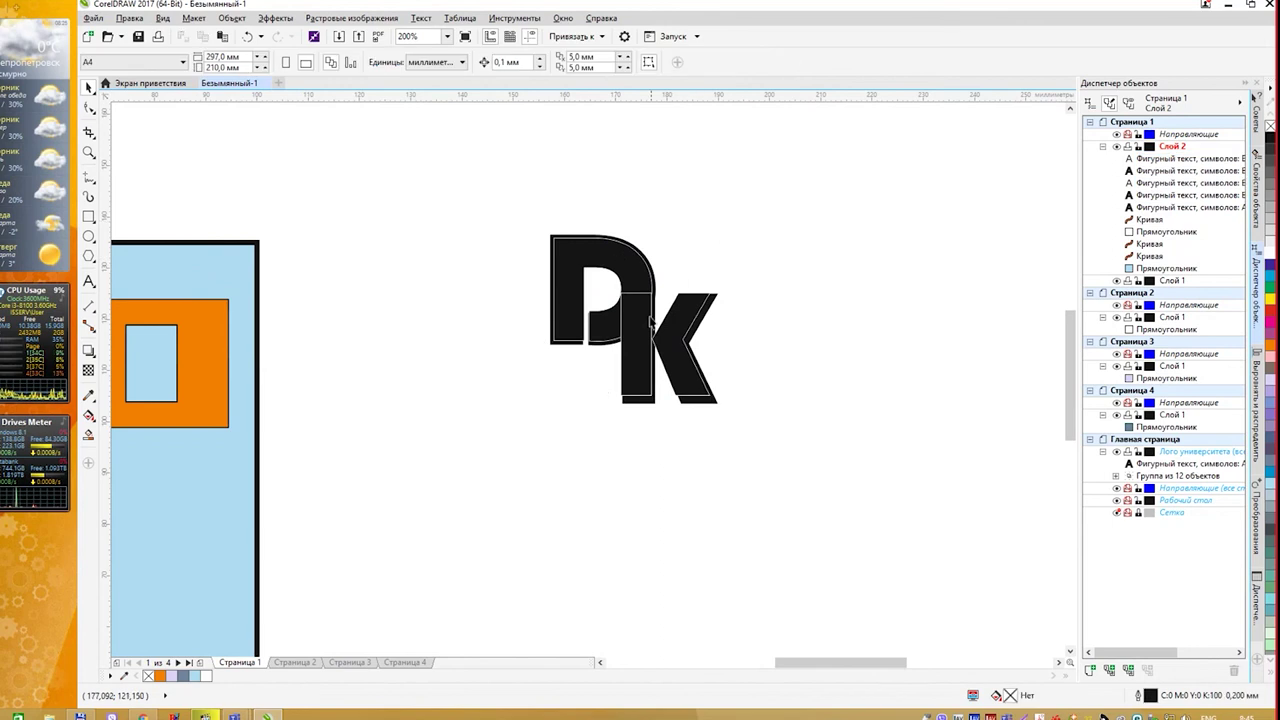
left_click(641, 325)
left_click_drag(641, 325, 650, 343)
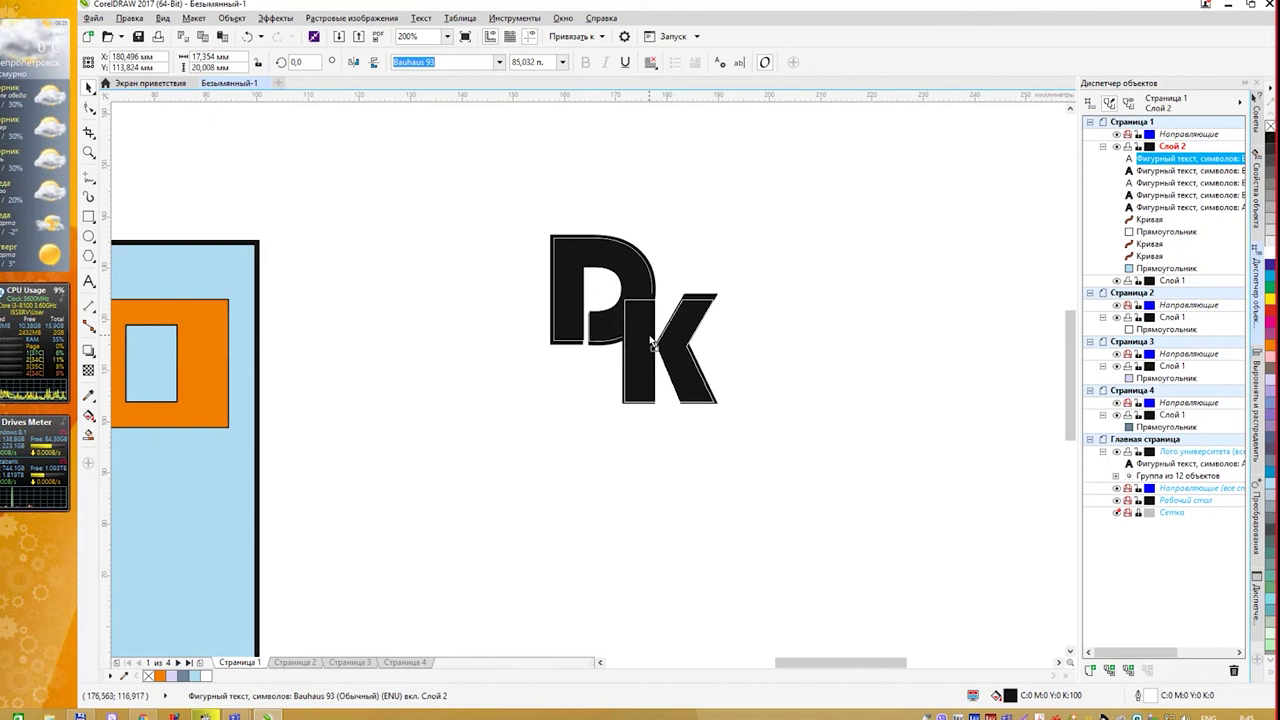
left_click(731, 222)
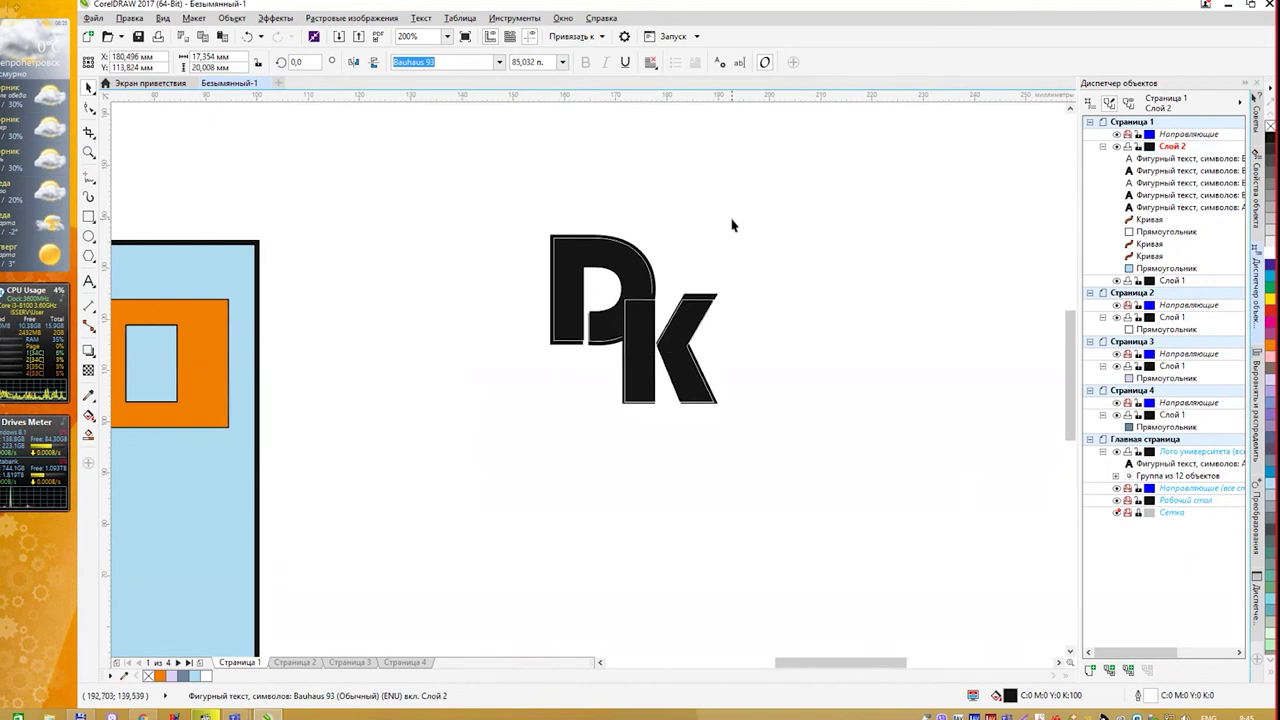
Nudge the reduced K sideways in 0.1 mm increments to centre it within the original K's stem.
left_click(648, 325)
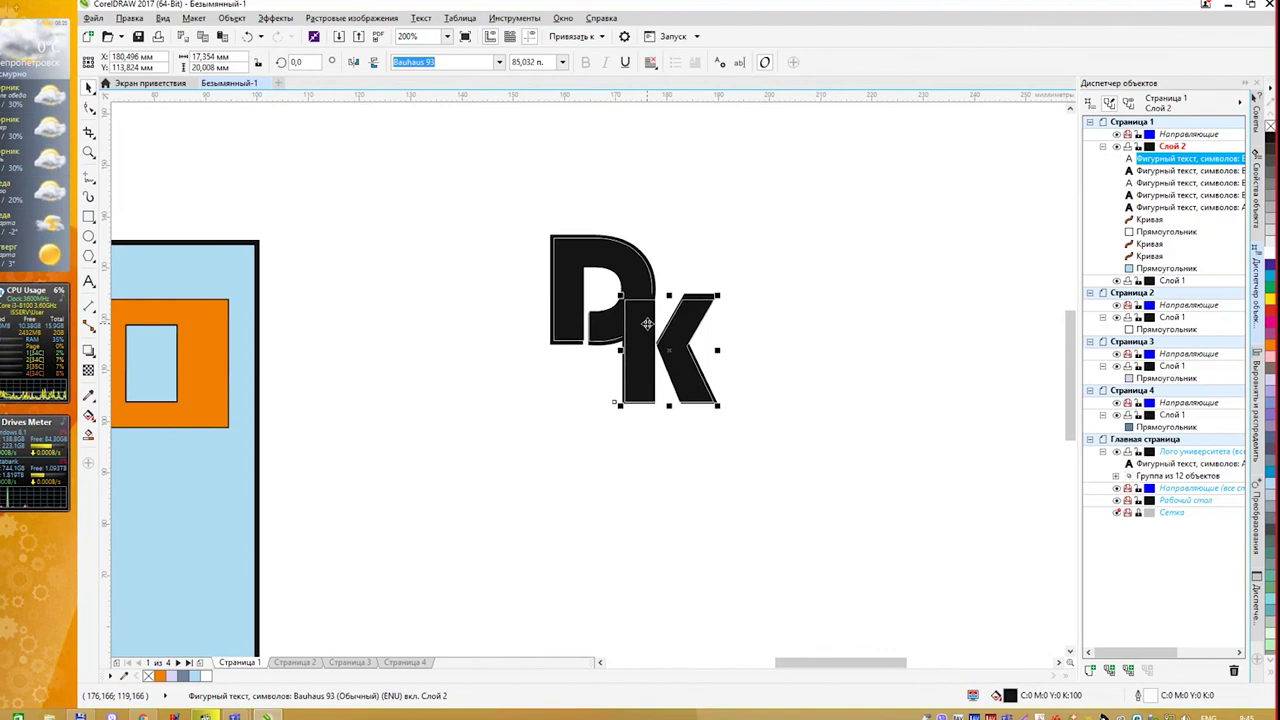
scroll(647, 323, "up", 4)
scroll(647, 323, "down", 2)
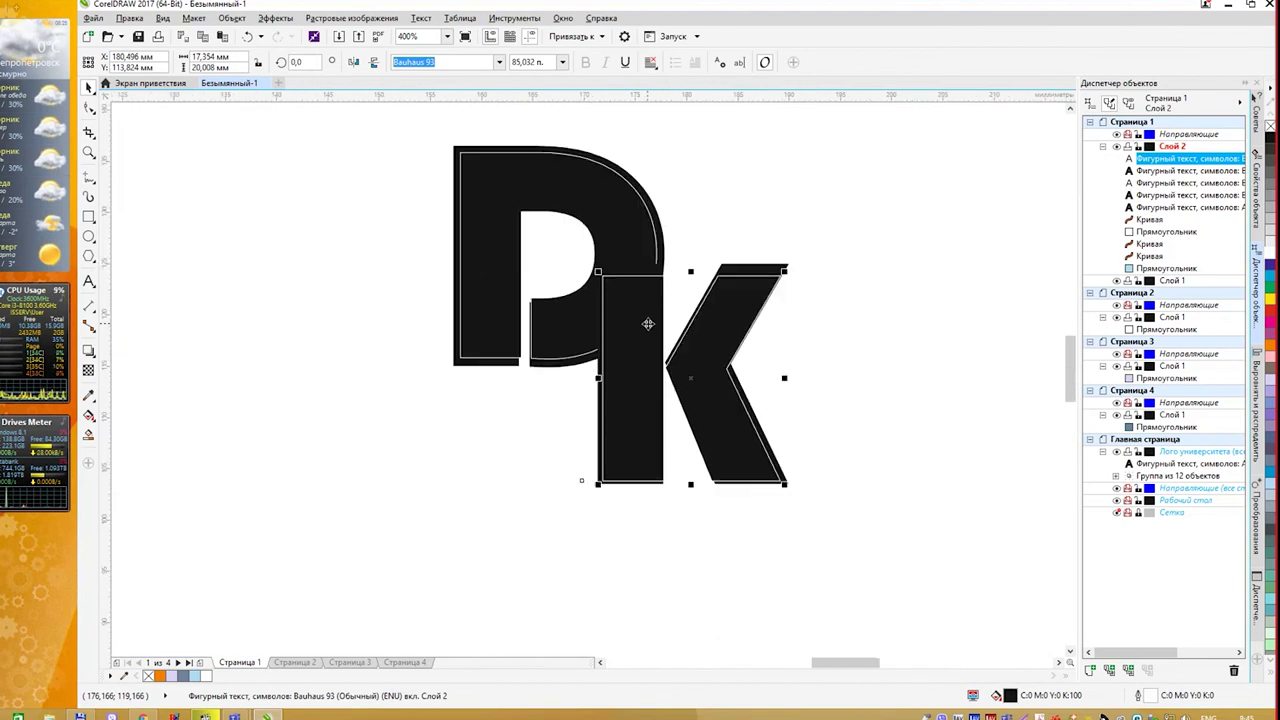
key("Left")
key("Left")
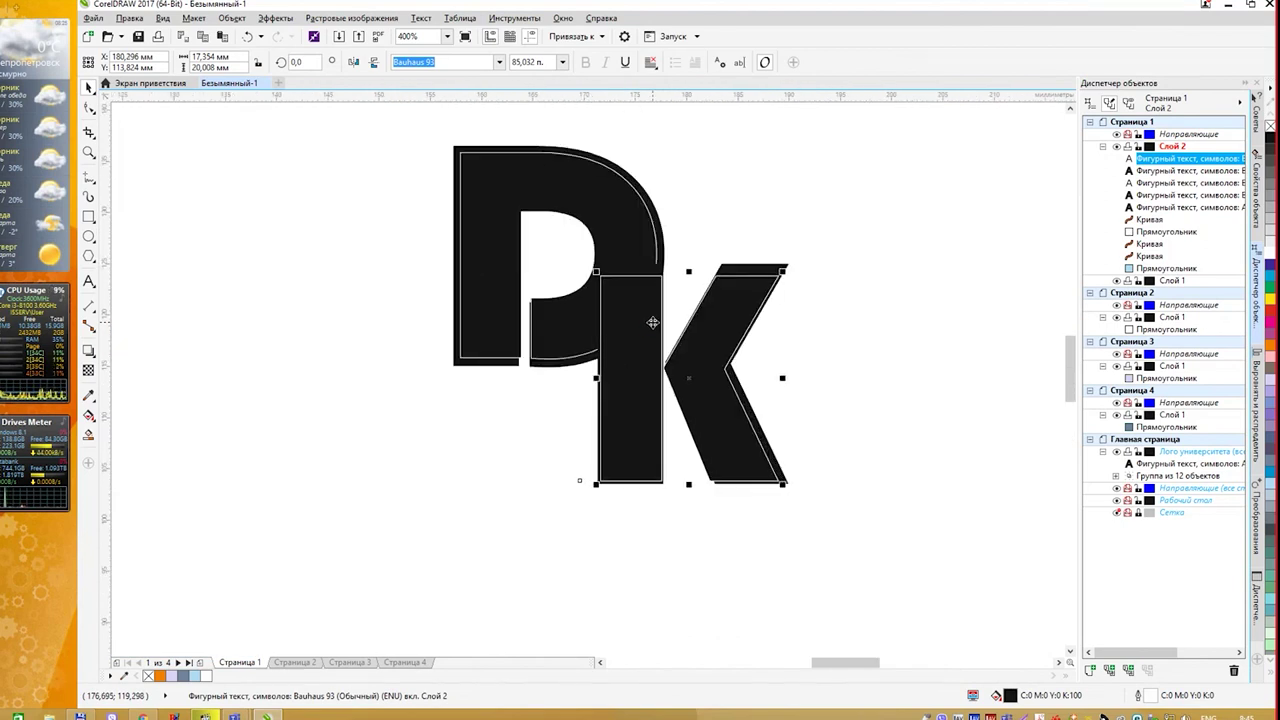
key("Right")
Delete the reduced white-outlined copies of the K and the D.
key("Delete")
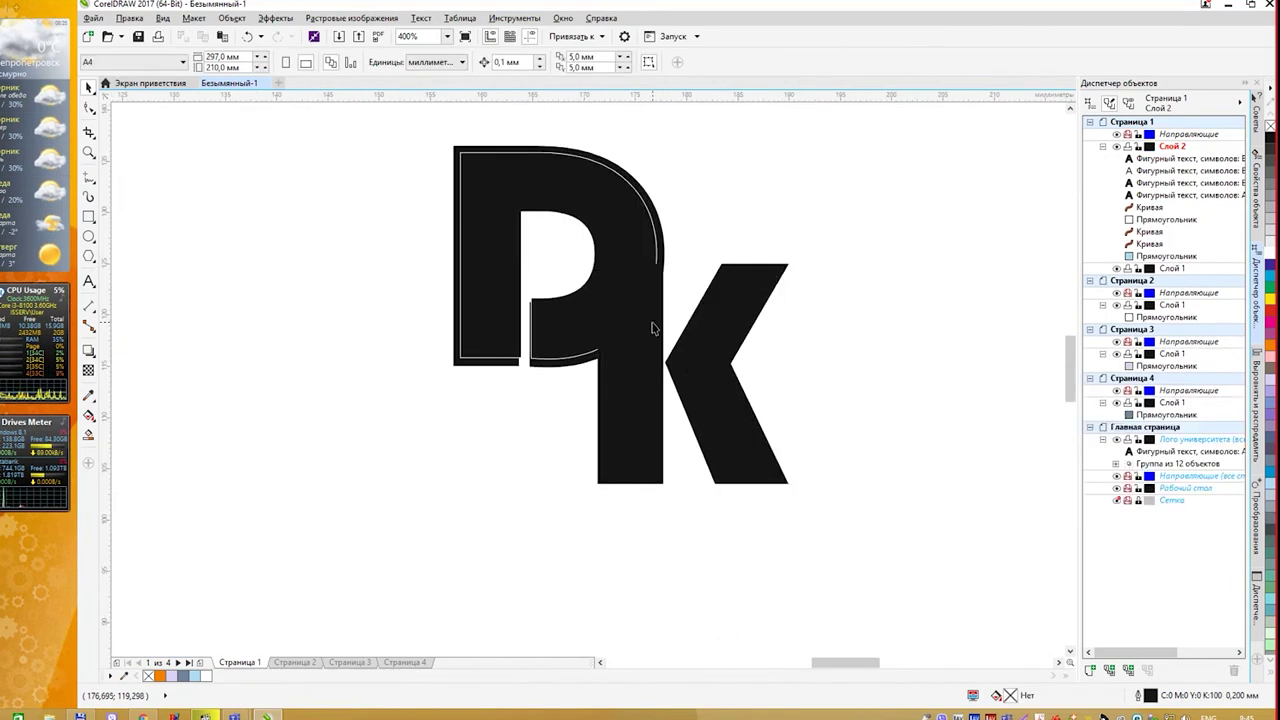
scroll(688, 290, "down", 1)
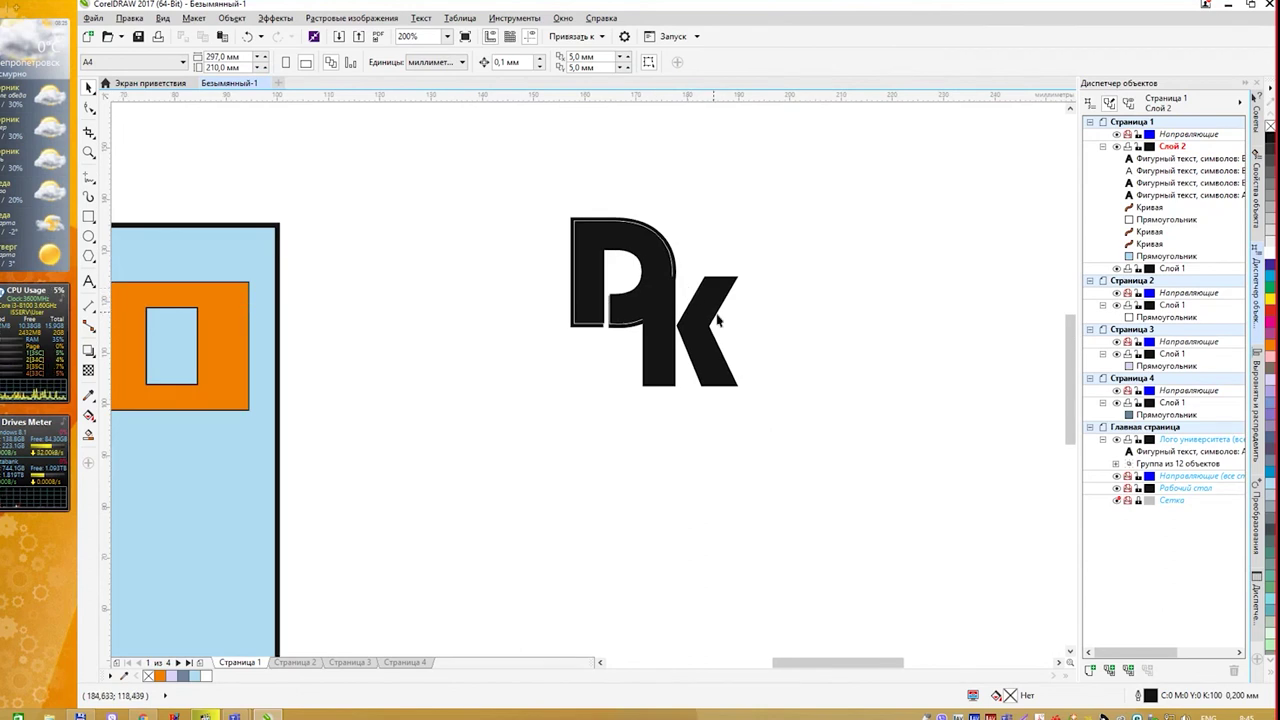
left_click(661, 277)
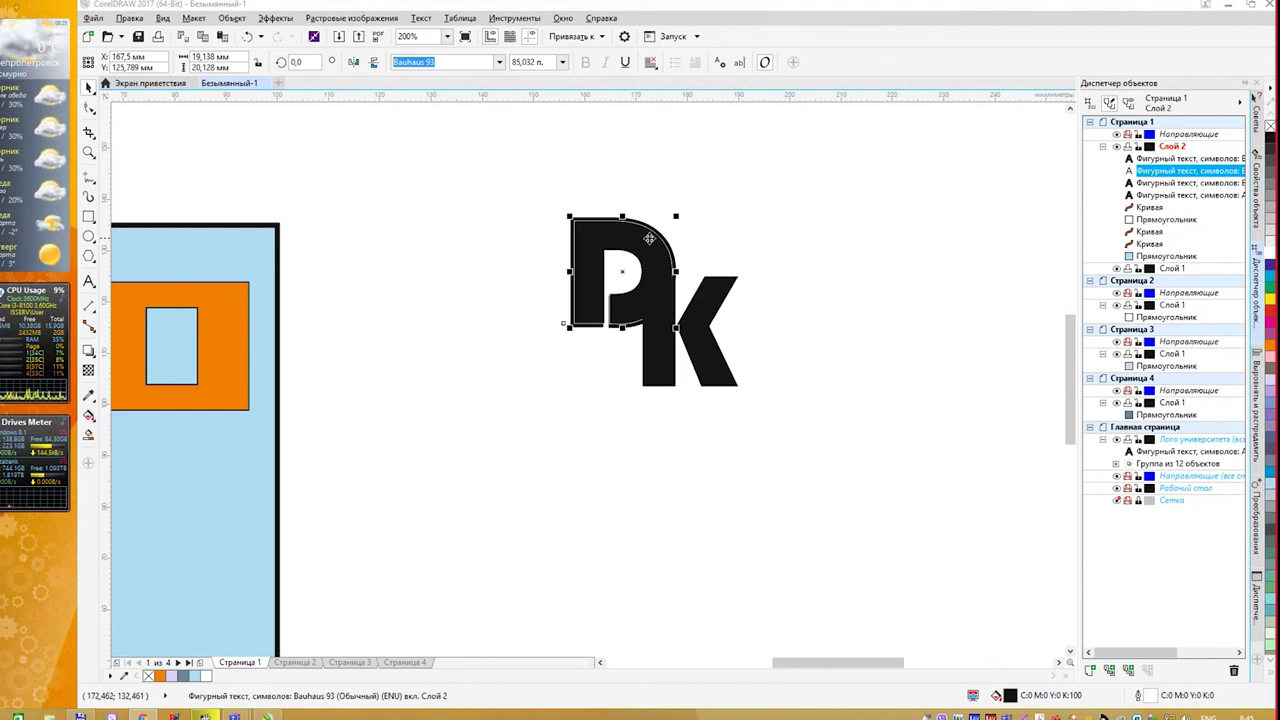
left_click_drag(651, 238, 916, 187)
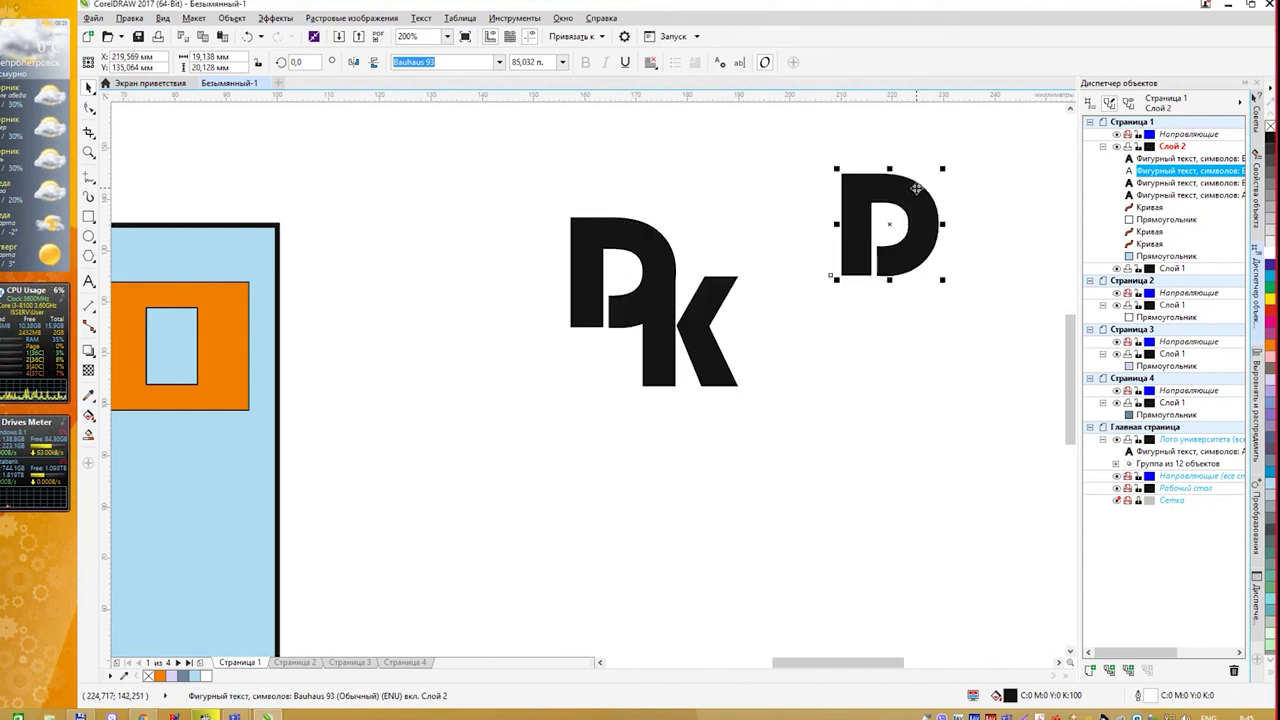
key("Delete")
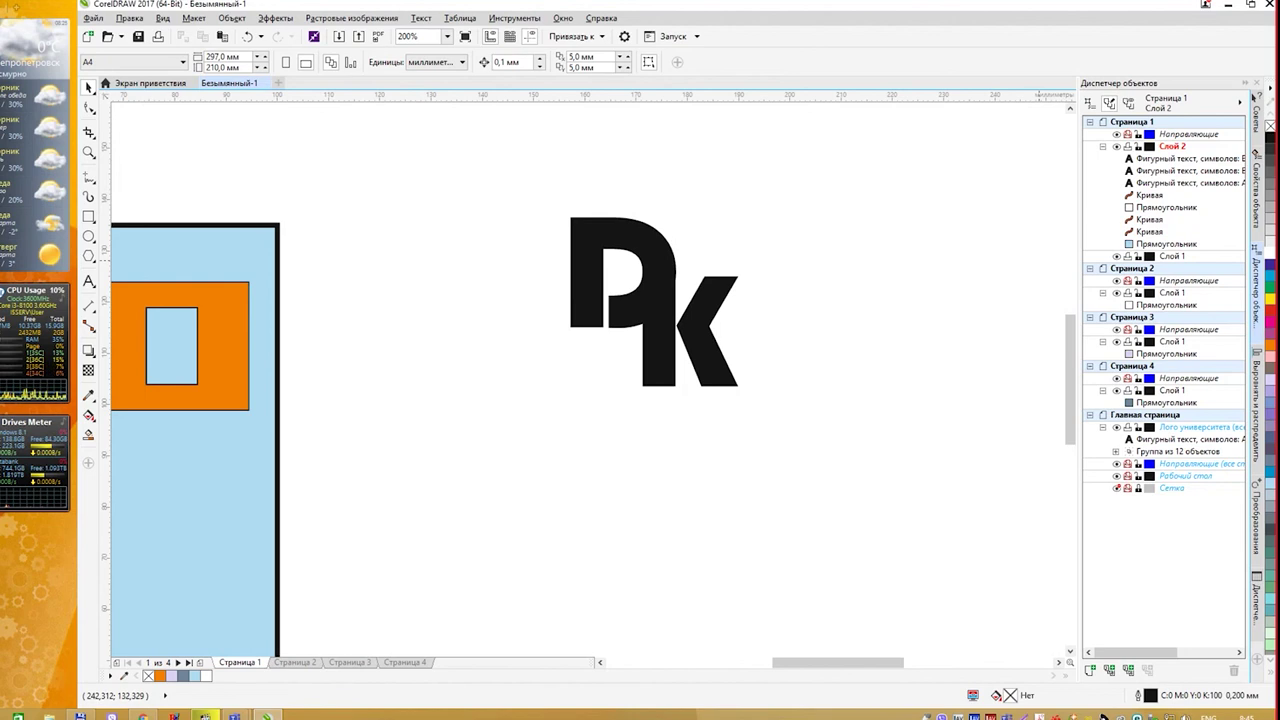
Convert the D and K text objects to curves.
left_click(703, 284)
left_click(659, 253)
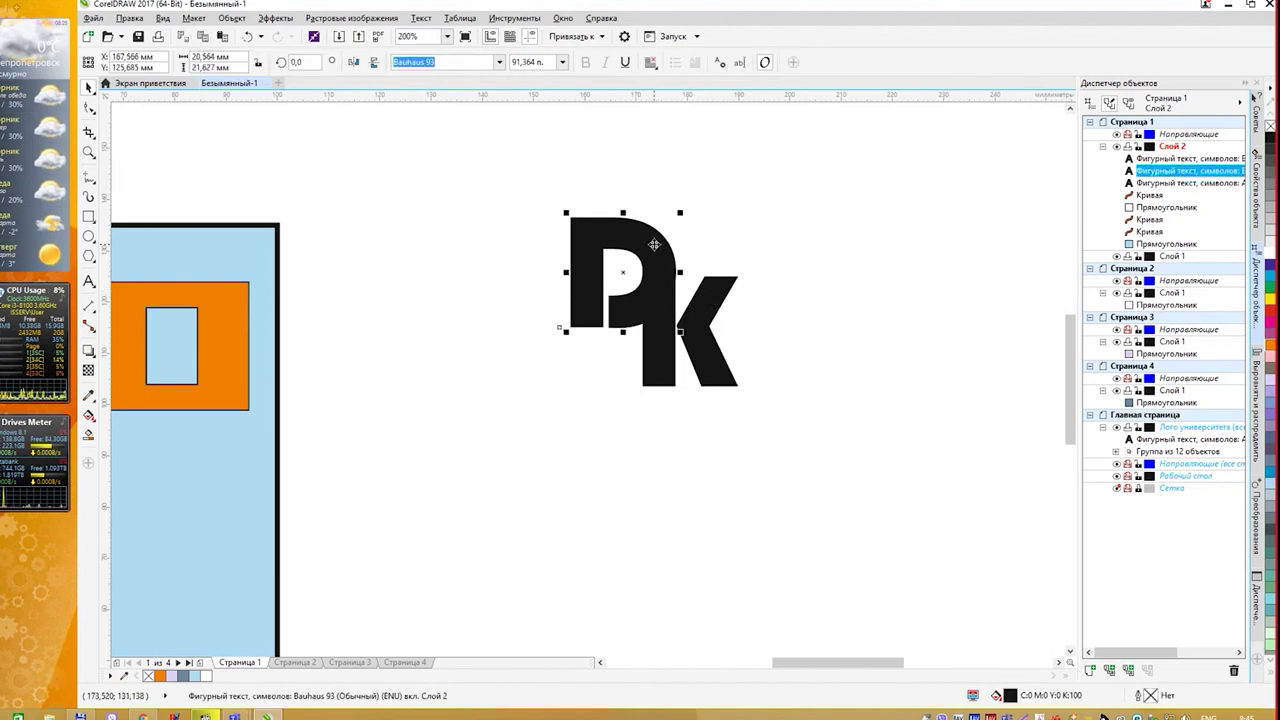
right_click(658, 248)
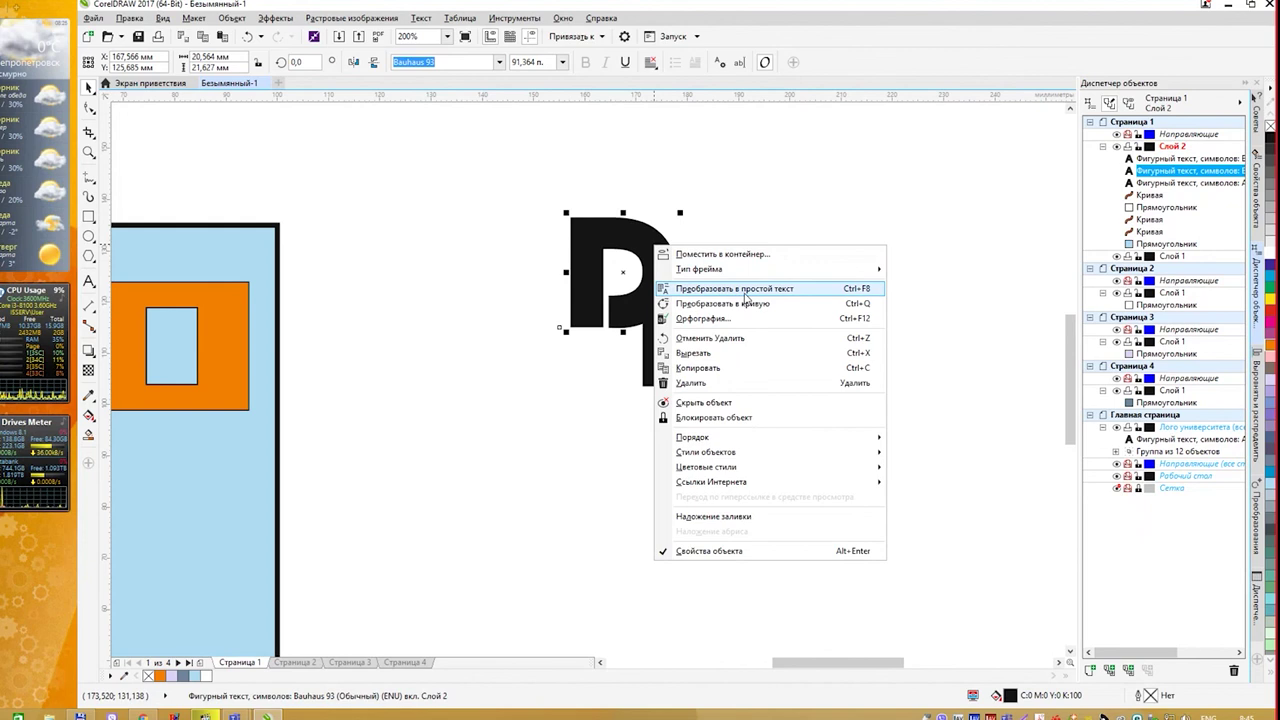
left_click(722, 303)
left_click(714, 293)
right_click(714, 293)
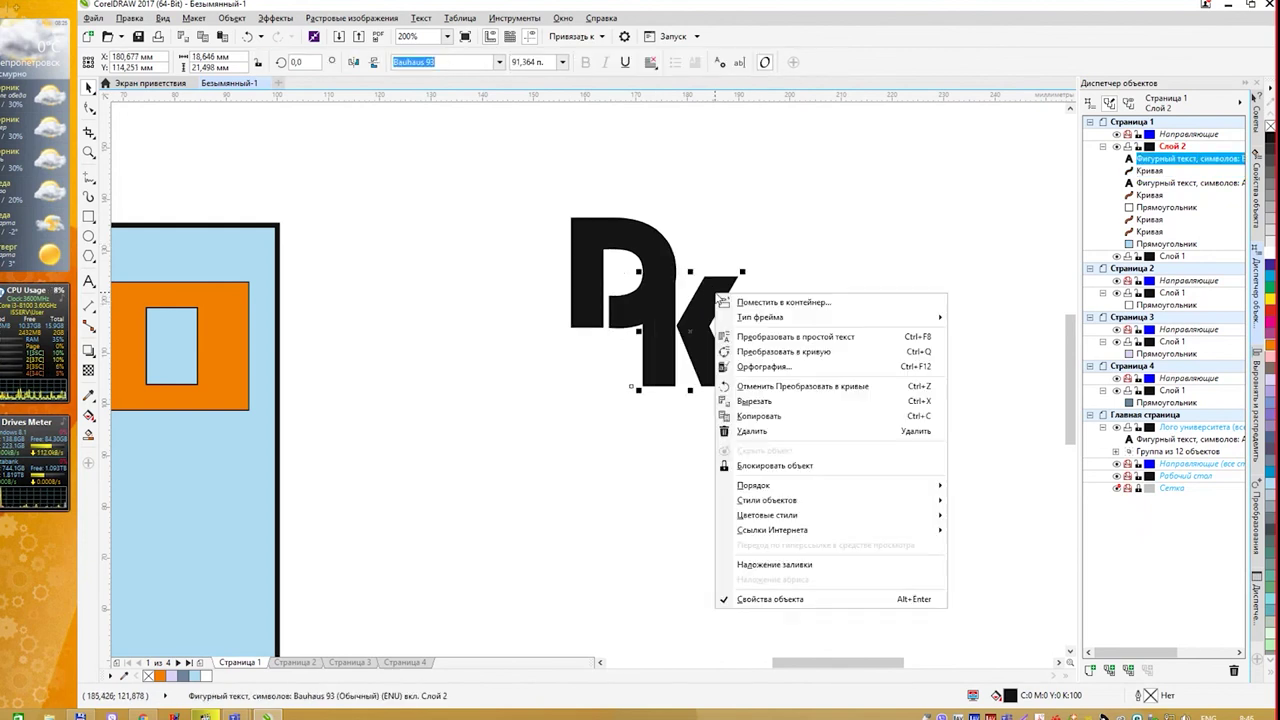
left_click(784, 349)
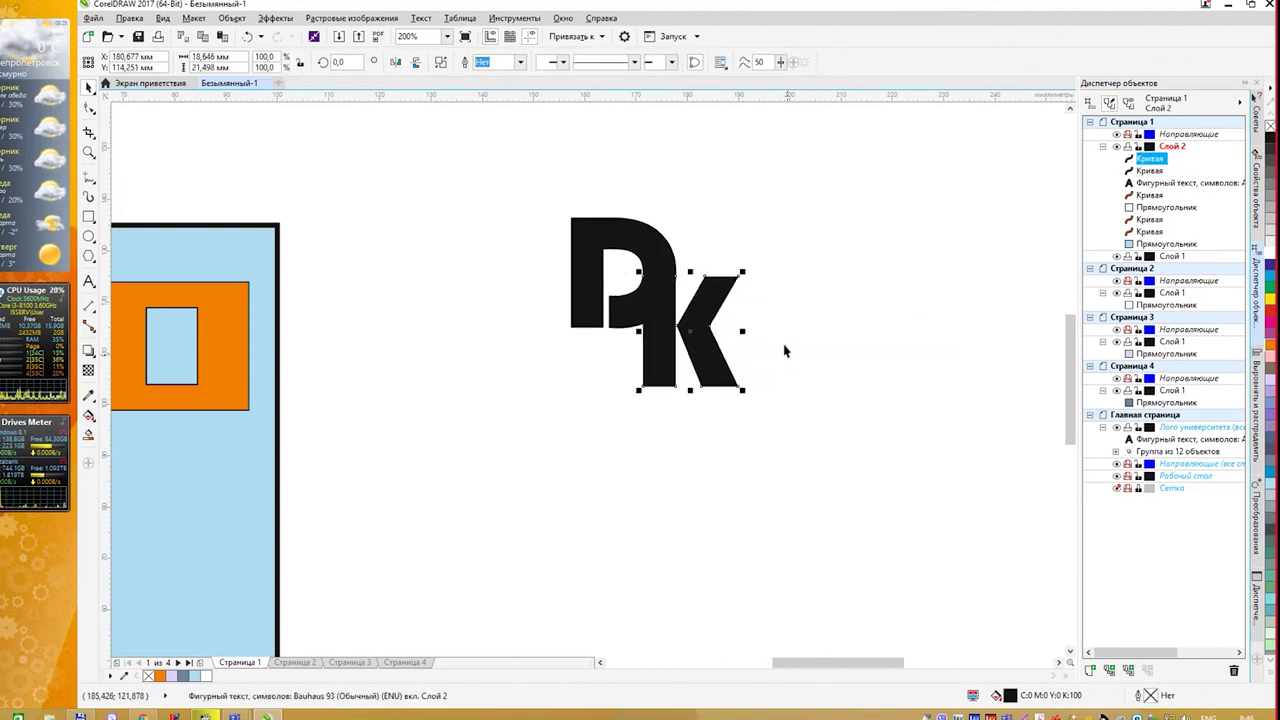
Weld the D and K curves into a single monogram shape.
left_click(616, 232, "shift")
left_click(462, 63)
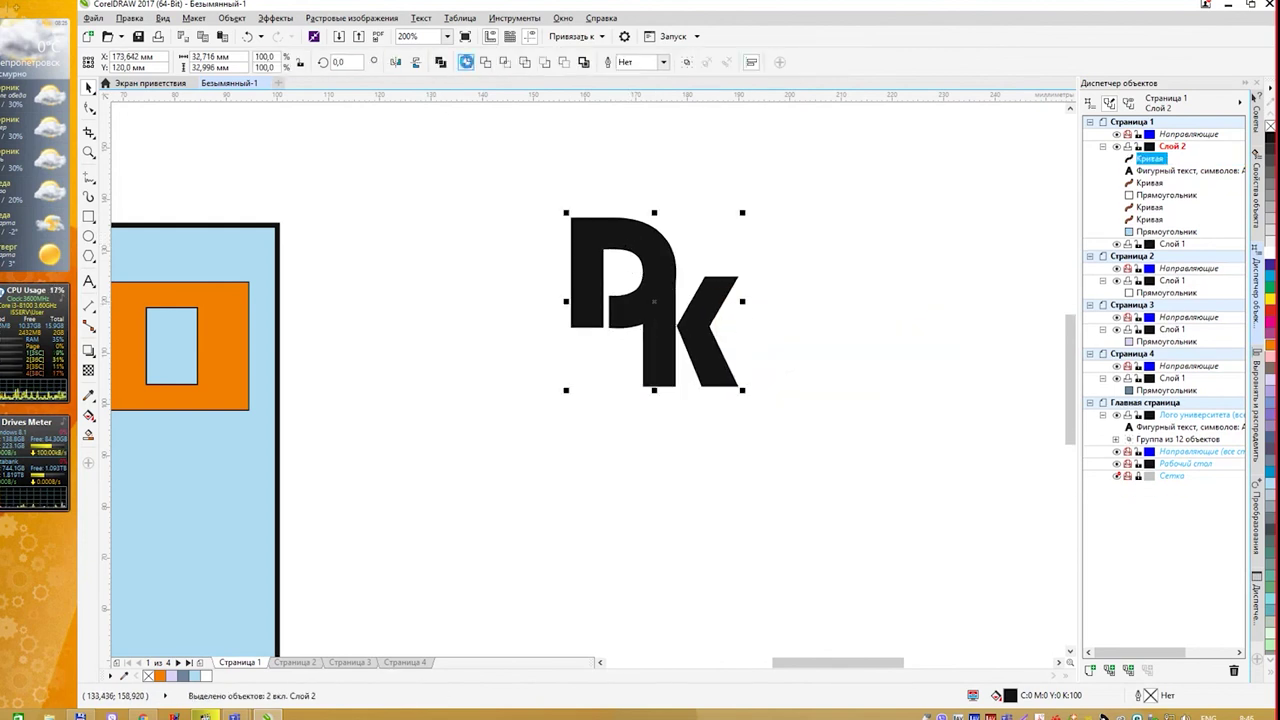
left_click(754, 203)
left_click(651, 250)
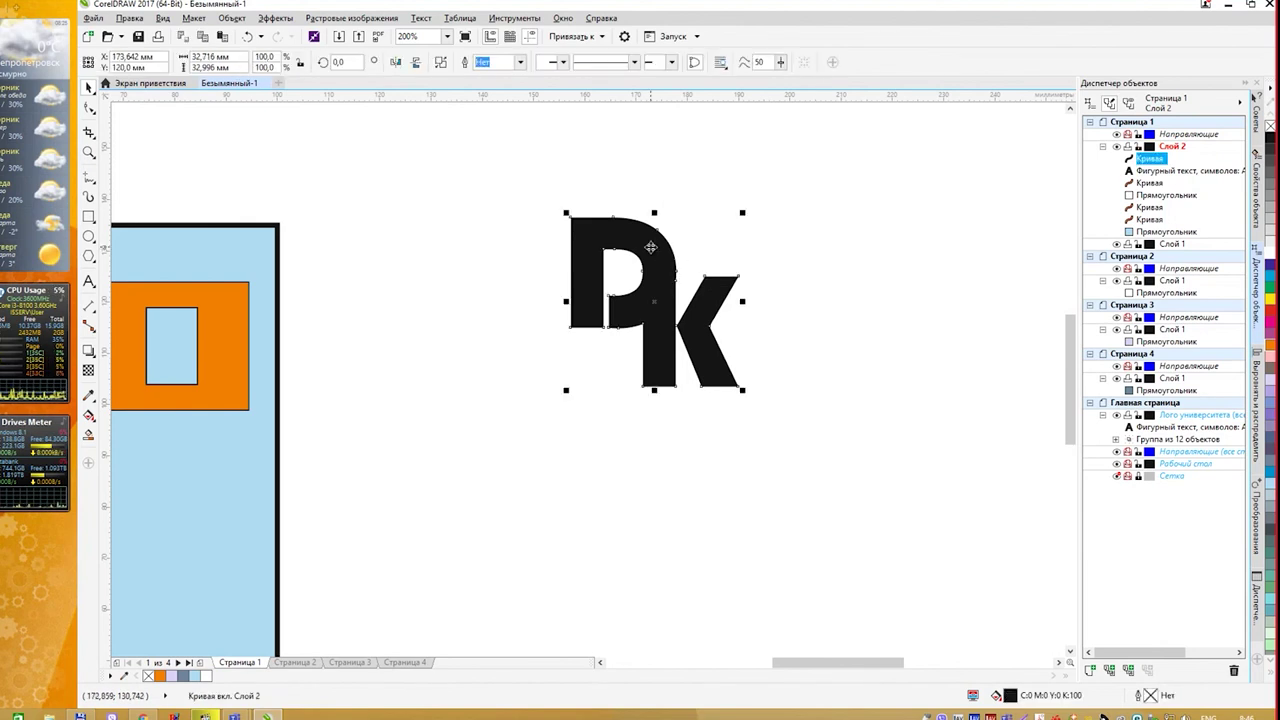
left_click(640, 200)
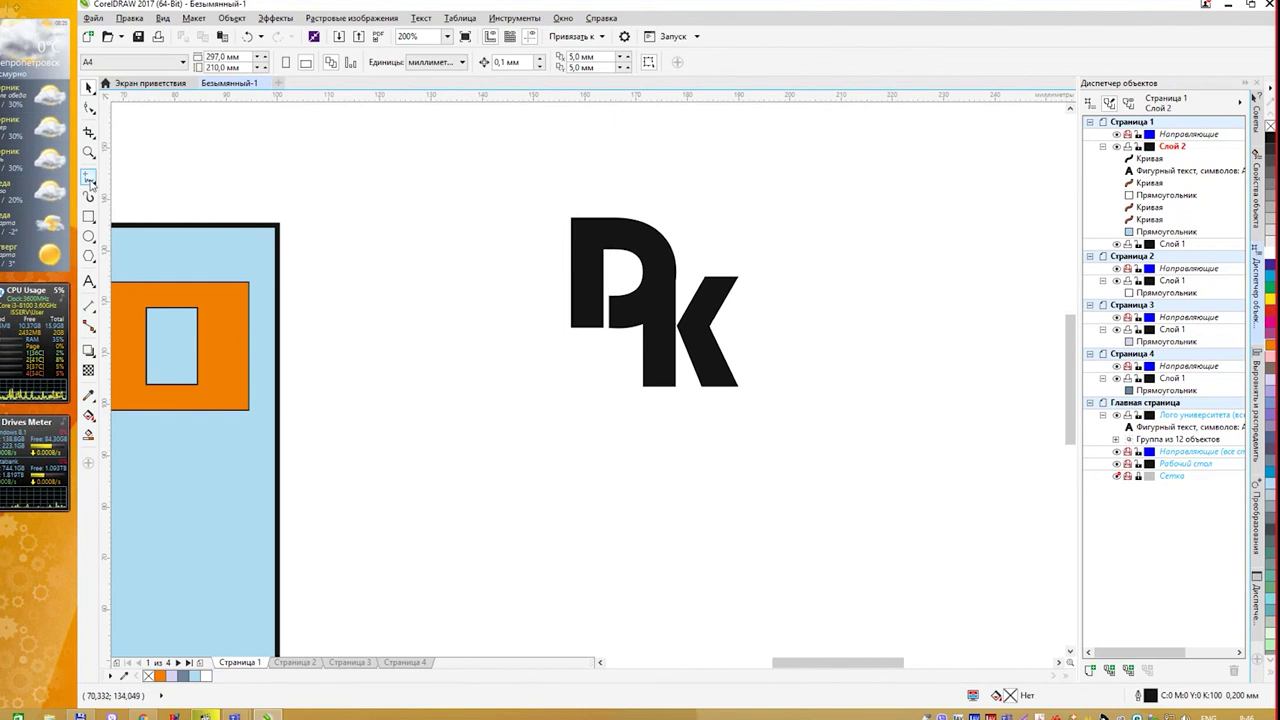
Draw a rectangle about 87 × 67 mm around the DK monogram, fill it pale lavender (C20 M20) and send it to the back.
left_click(89, 216)
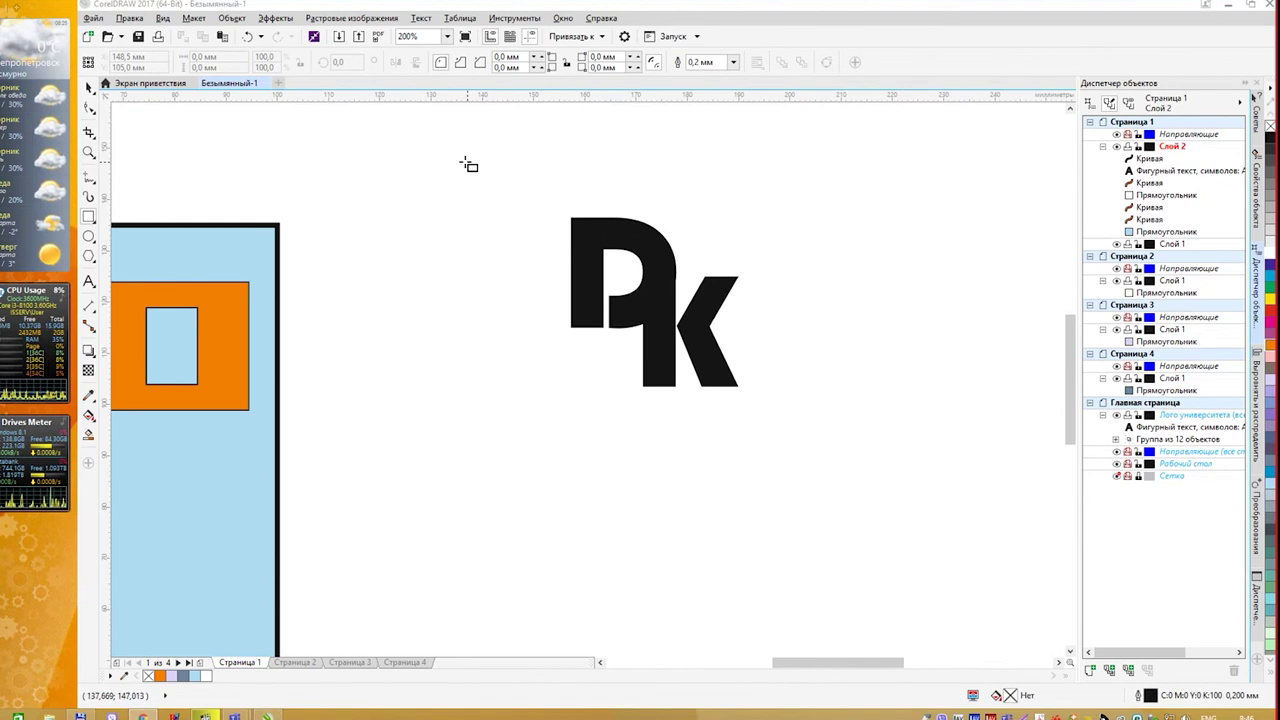
left_click_drag(430, 147, 880, 494)
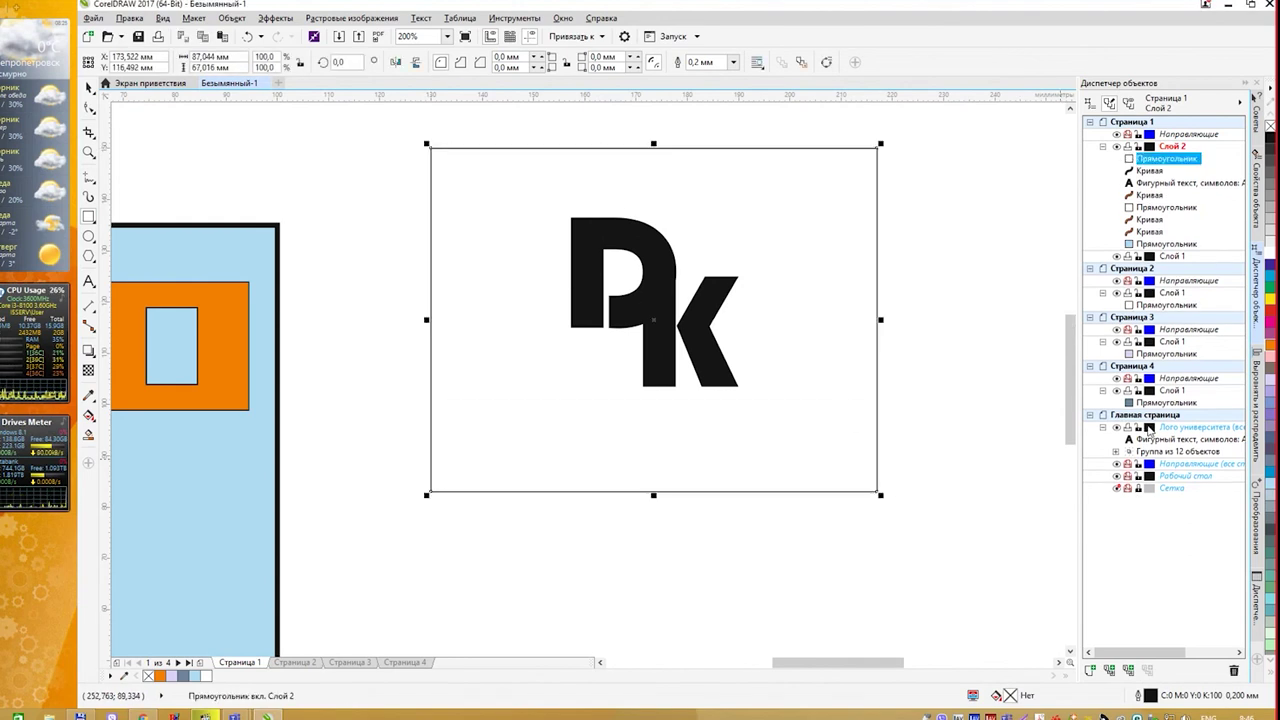
left_click(1272, 389)
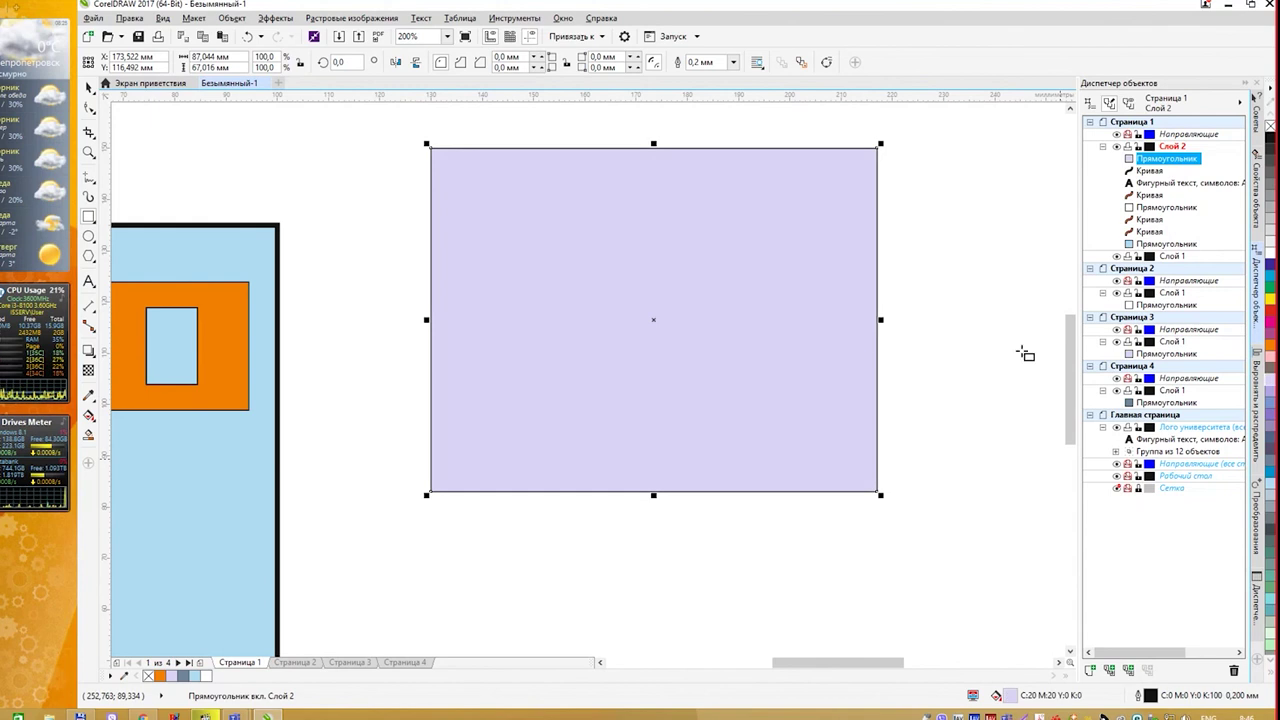
key("shift+Page_Down")
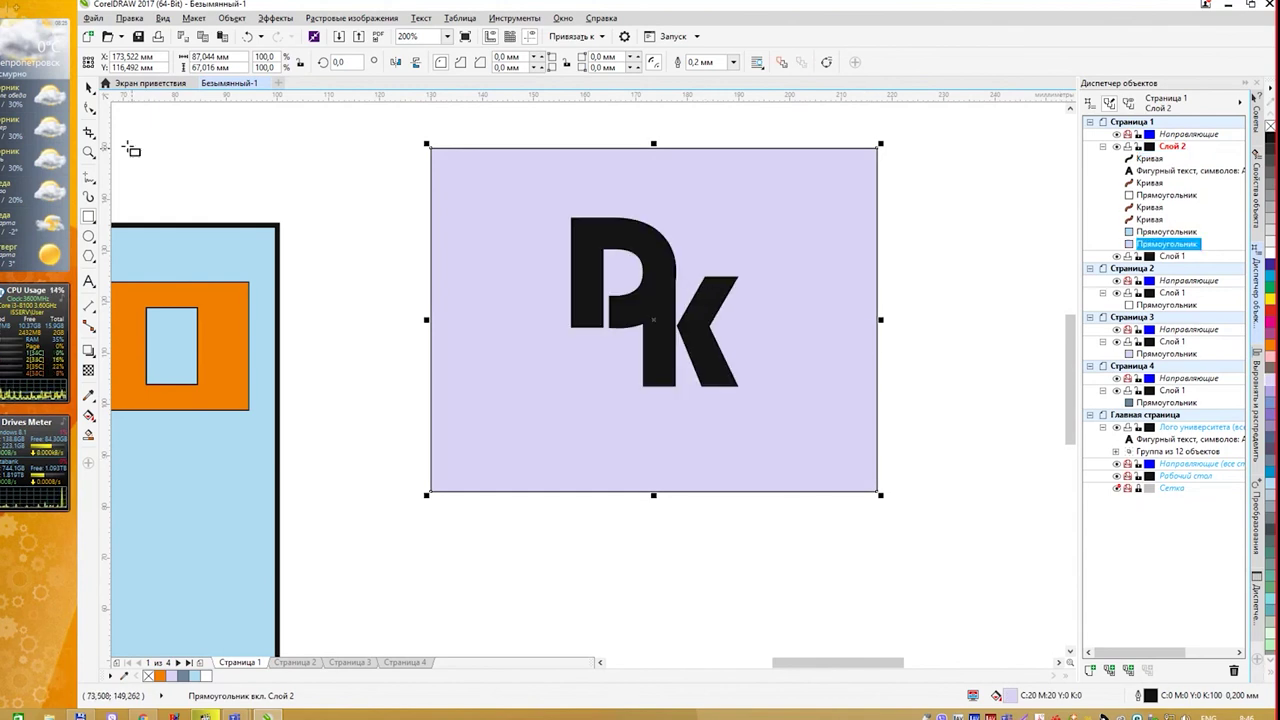
Shift the DK monogram slightly down and to the left on the lavender rectangle and give it a white outline.
left_click(640, 241)
left_click_drag(640, 241, 628, 249)
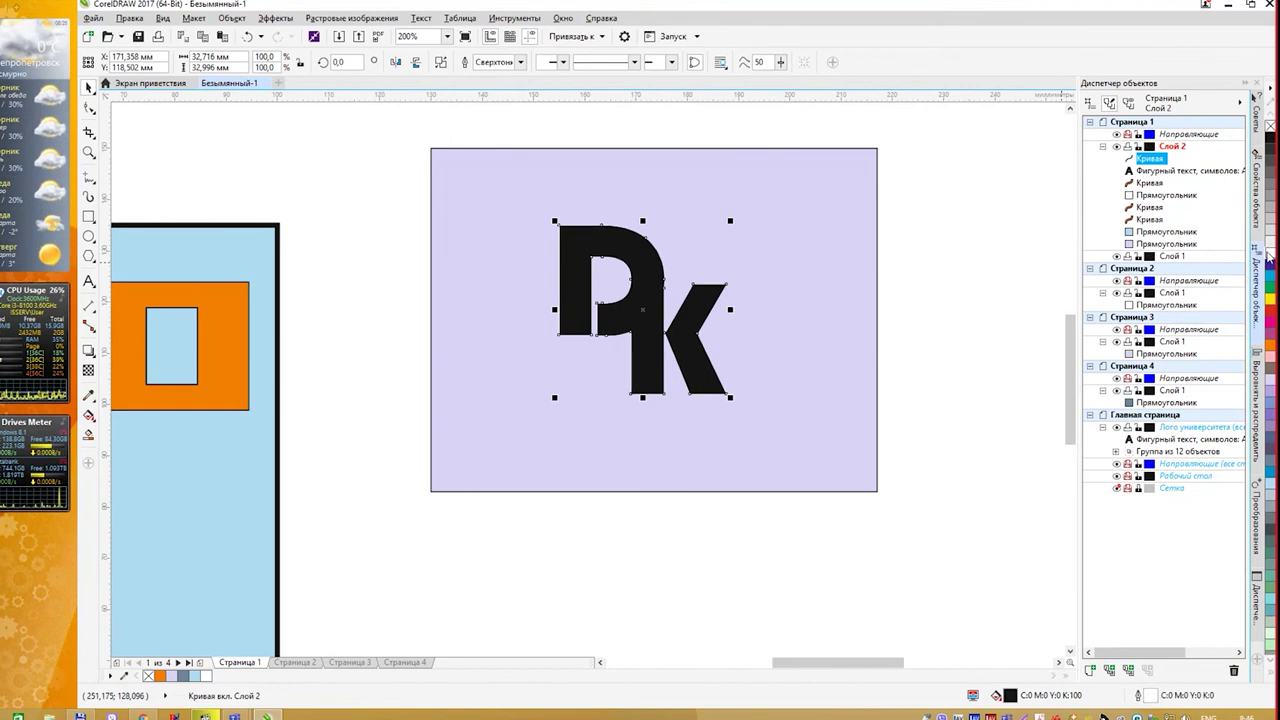
scroll(516, 68, "down", 1)
Set the white outline of the DK monogram to a width of 1.5 mm.
left_click(519, 63)
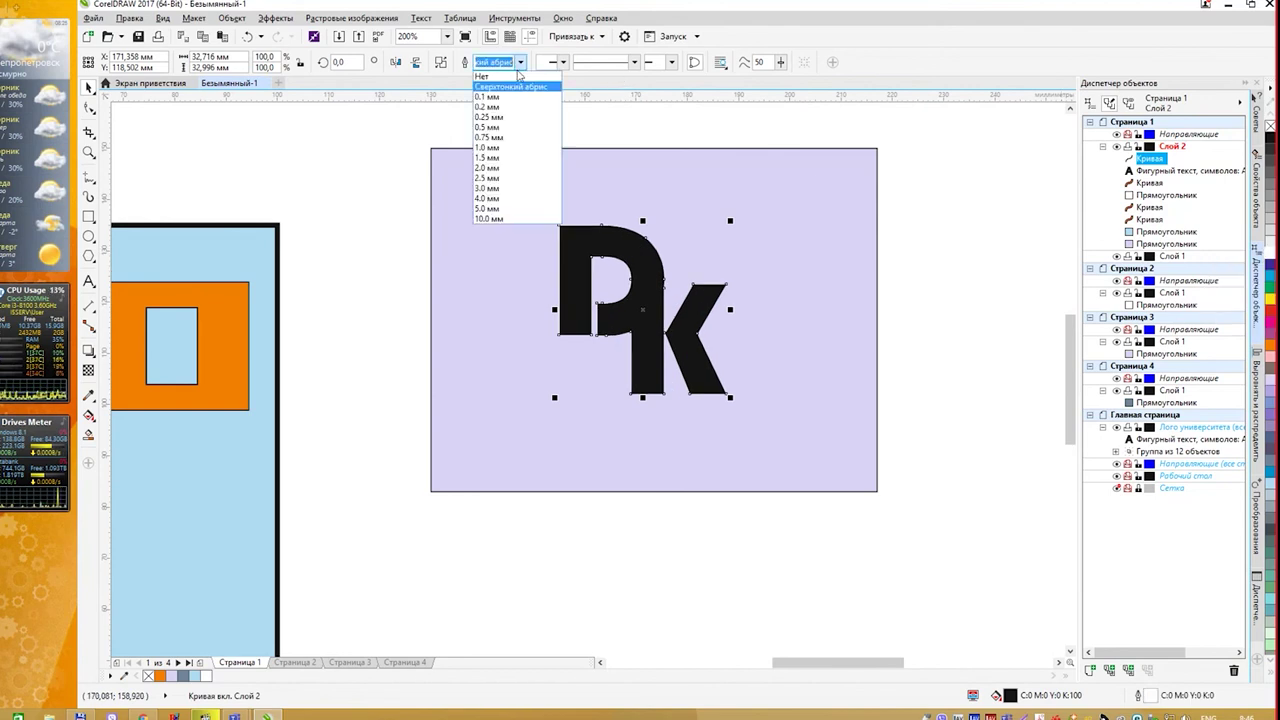
left_click(517, 137)
left_click(519, 63)
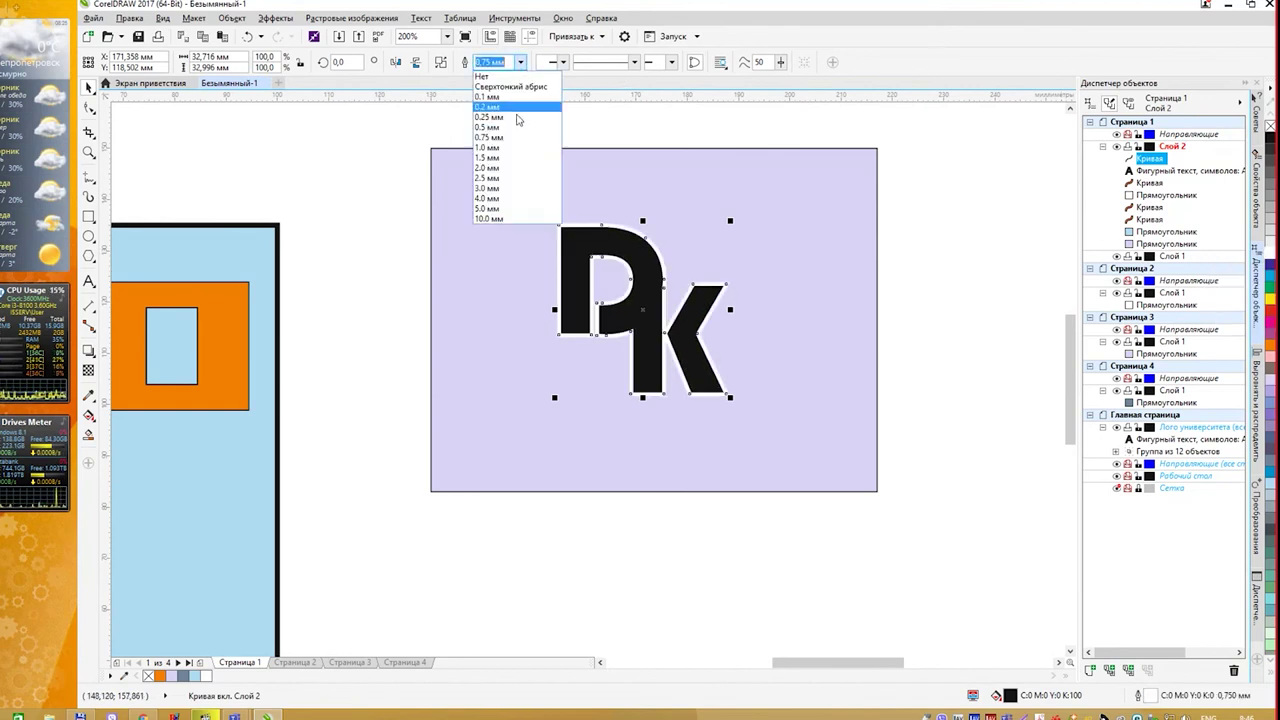
left_click(514, 172)
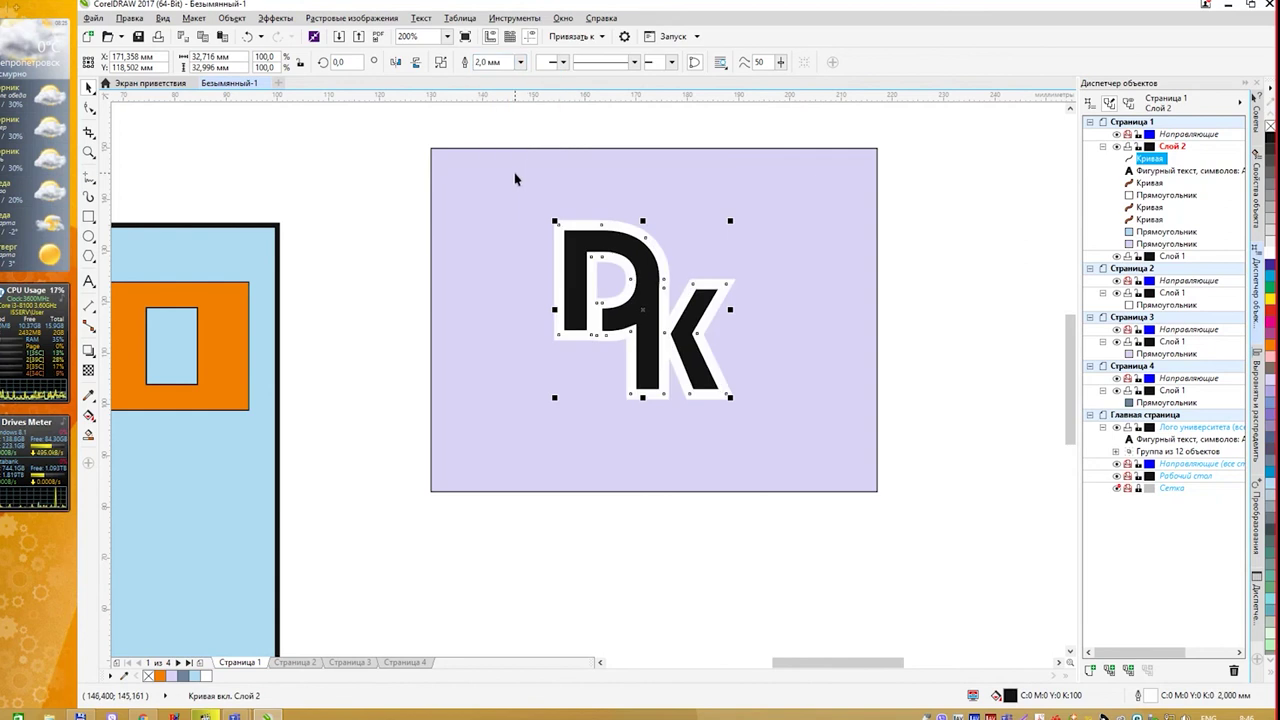
left_click(519, 63)
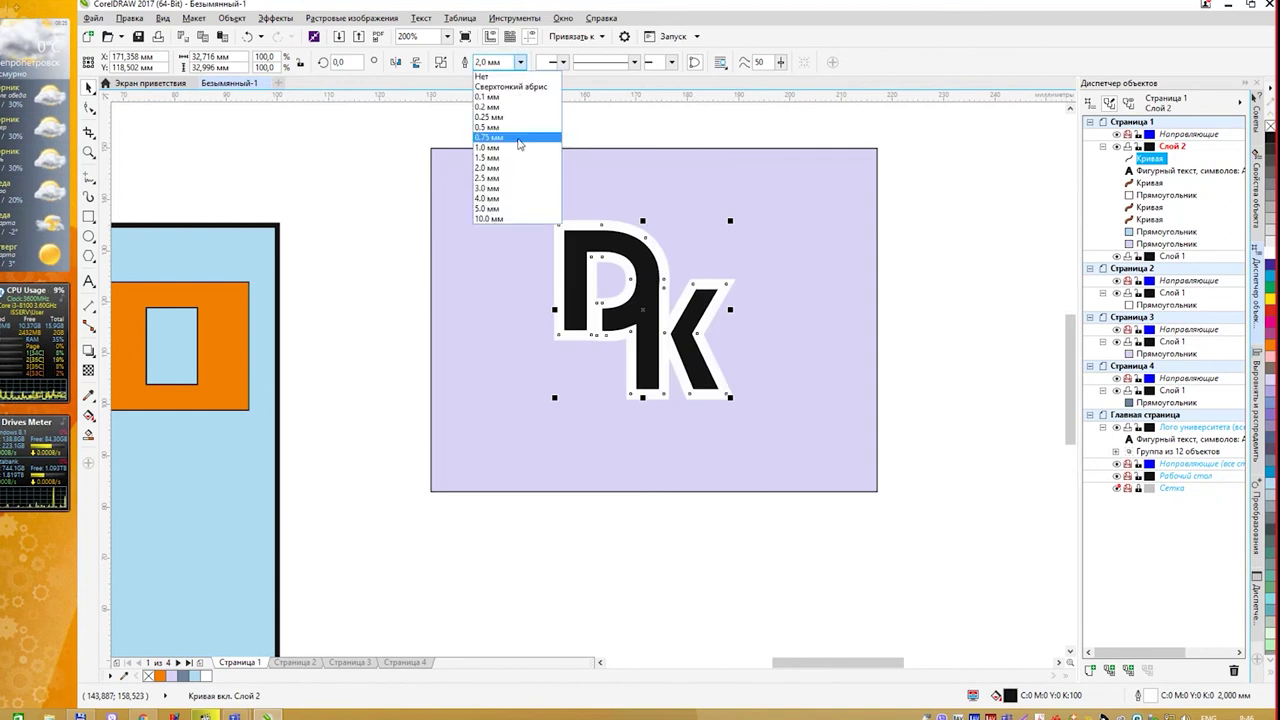
left_click(514, 164)
left_click(913, 235)
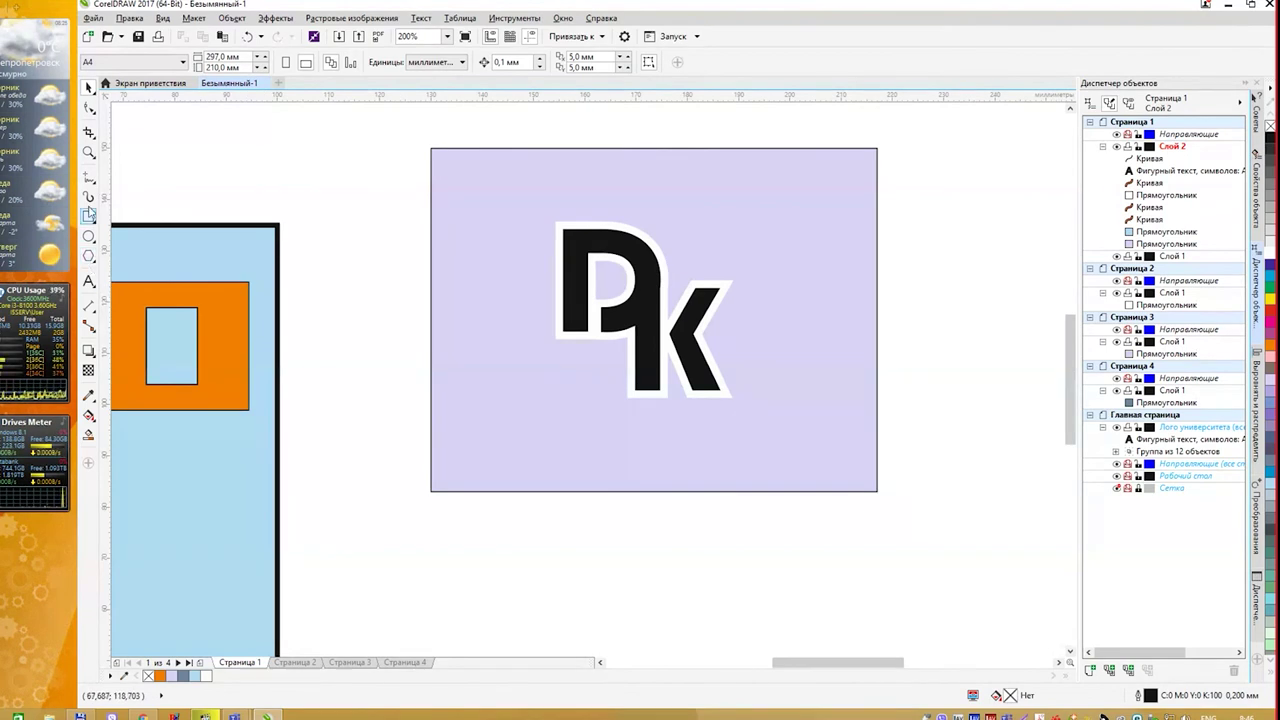
Add the text "Darkness" along the path of the DK monogram, over the upper curve of the D.
left_click(89, 282)
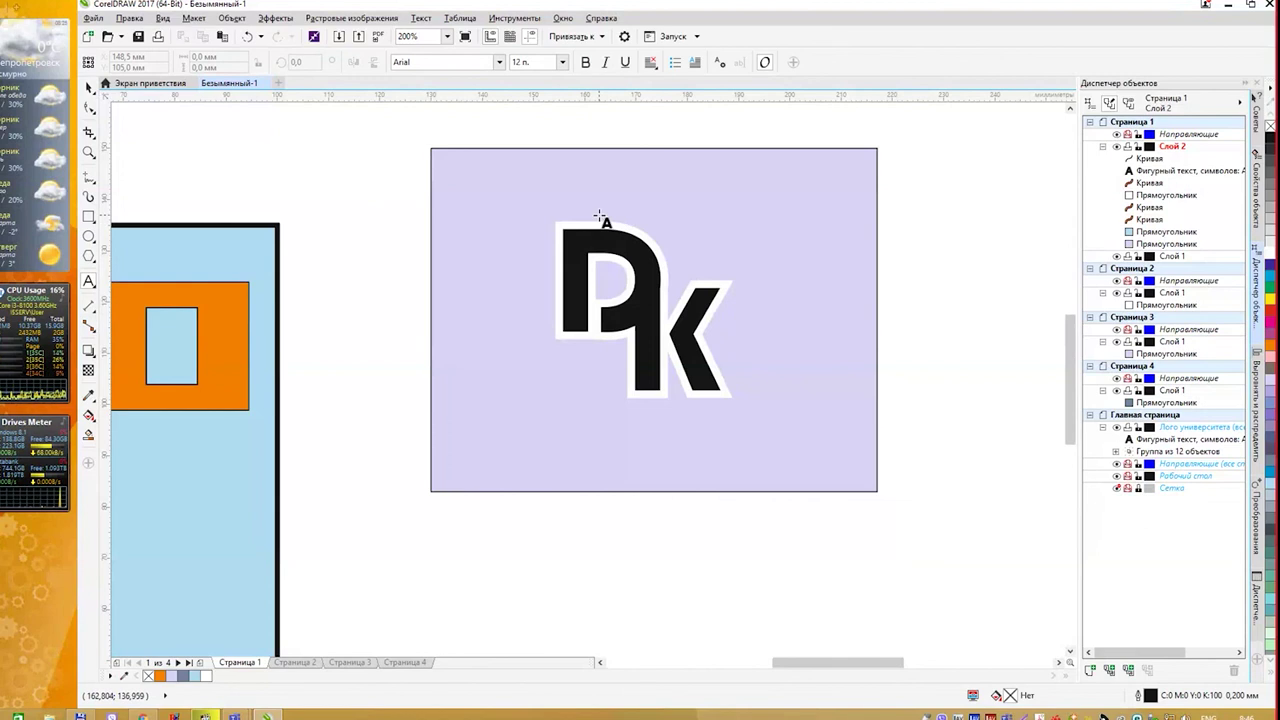
scroll(598, 219, "up", 5)
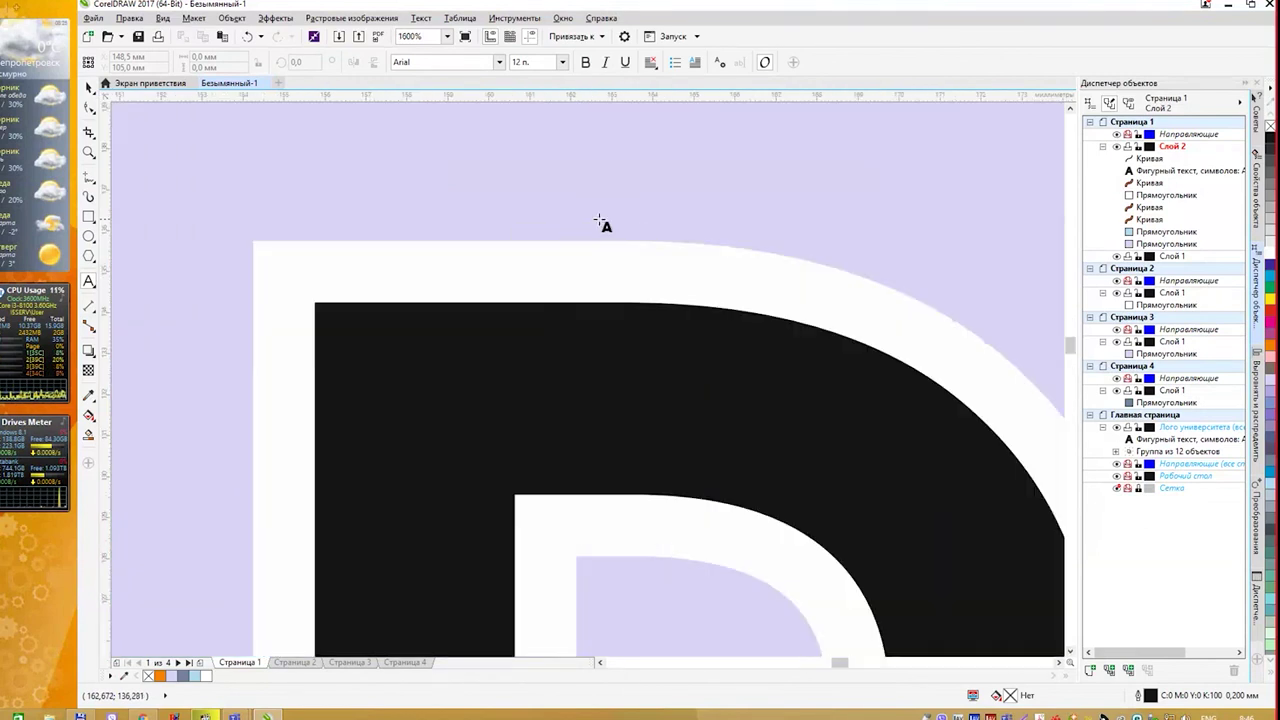
left_click(818, 294)
scroll(820, 305, "down", 5)
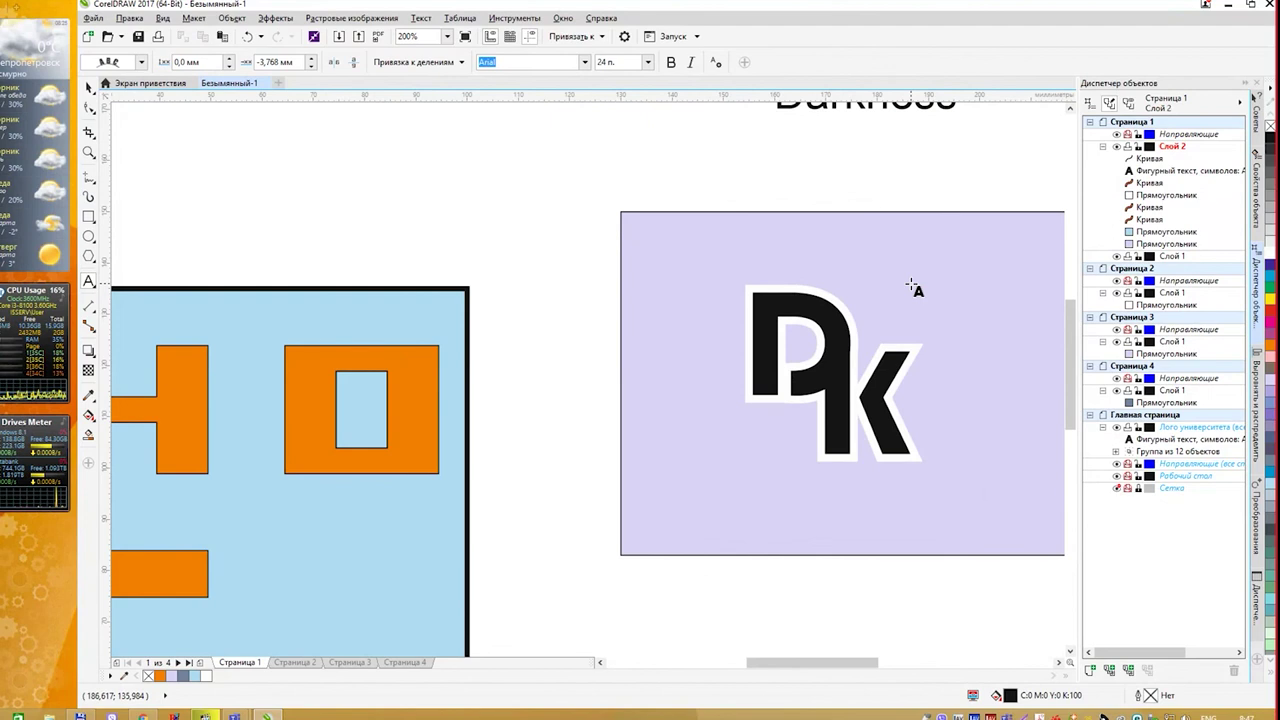
type("Da")
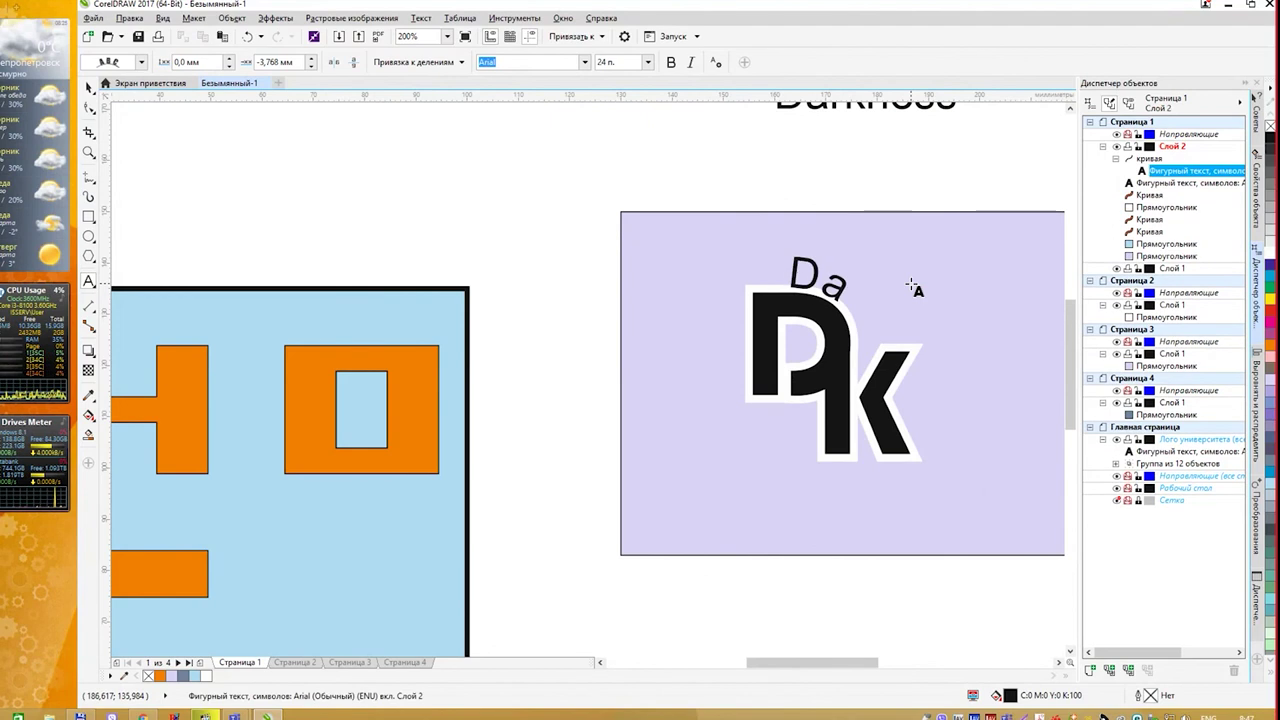
type("rkness")
Reduce the curved text to 7 pt and extend it to read "Darkness Inco.".
key("ctrl+a")
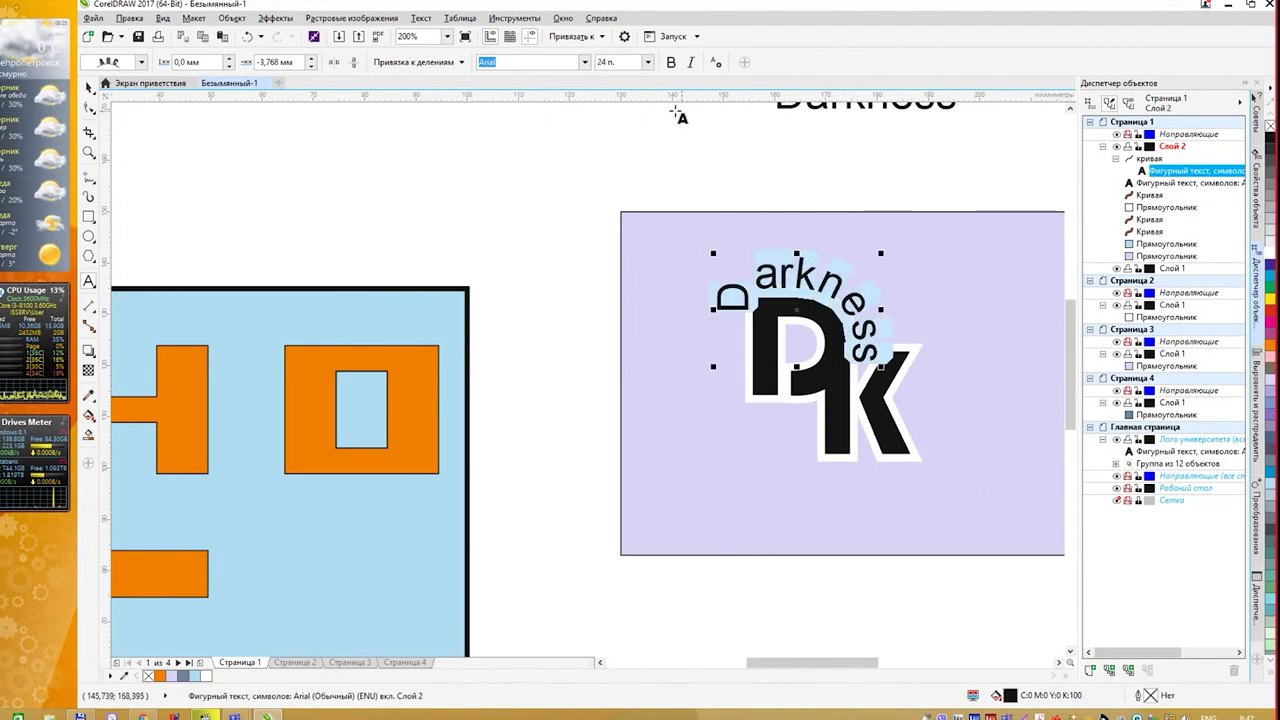
left_click(647, 62)
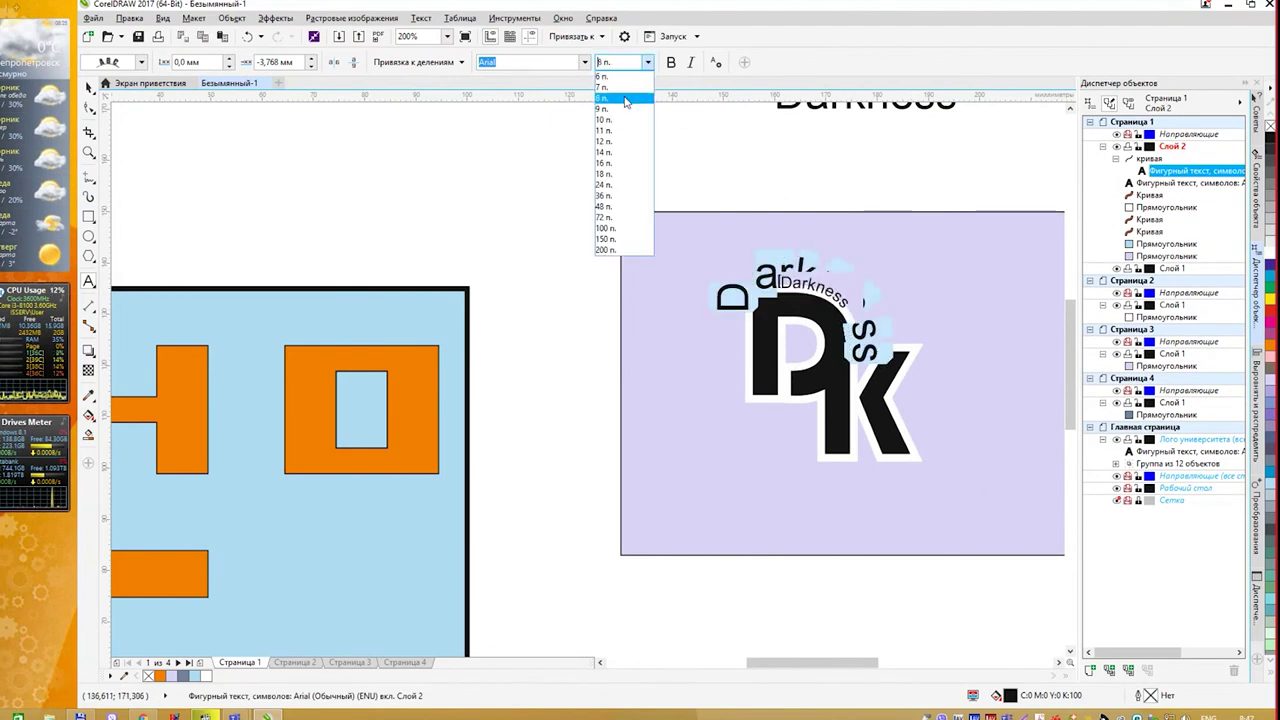
left_click(620, 87)
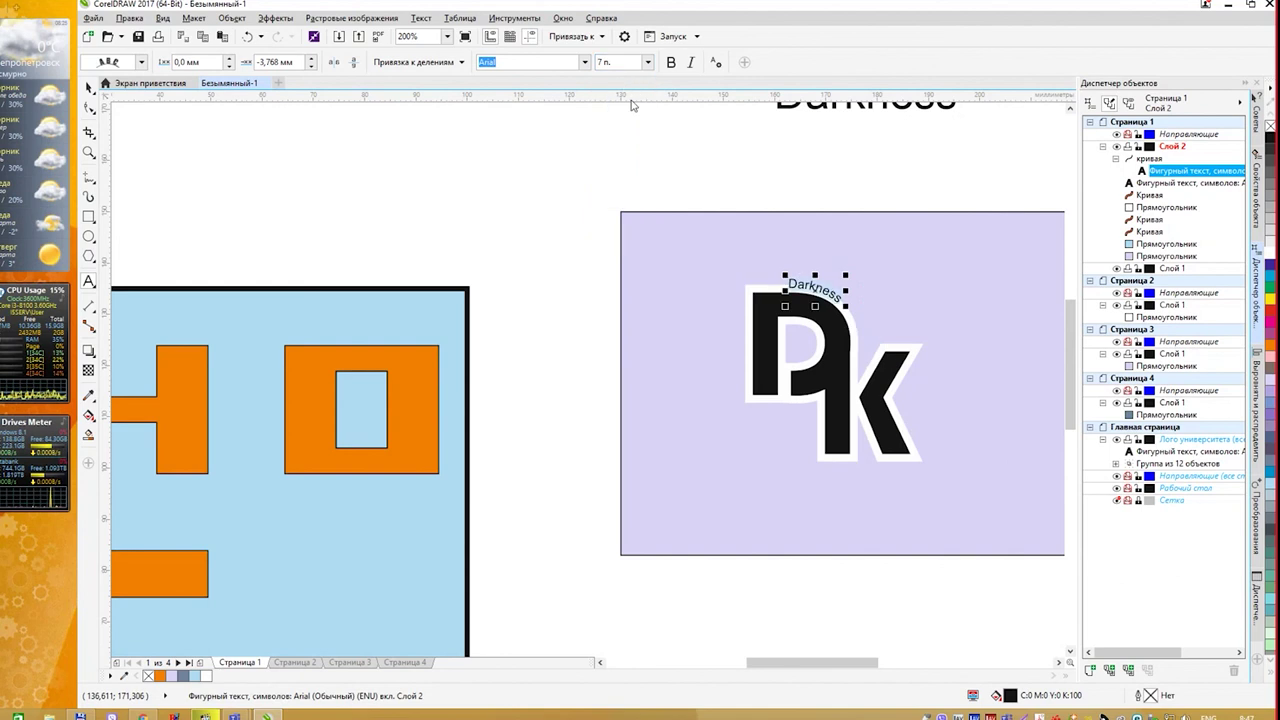
key("End")
type("Inco")
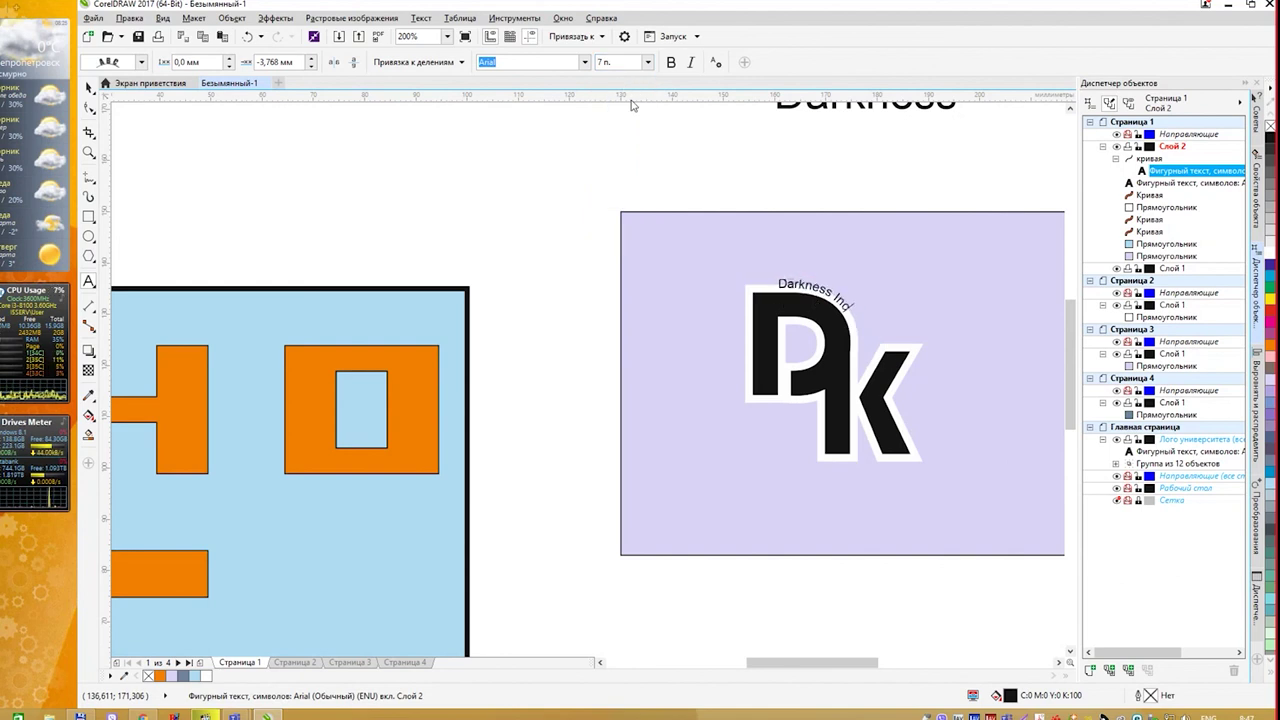
type(".")
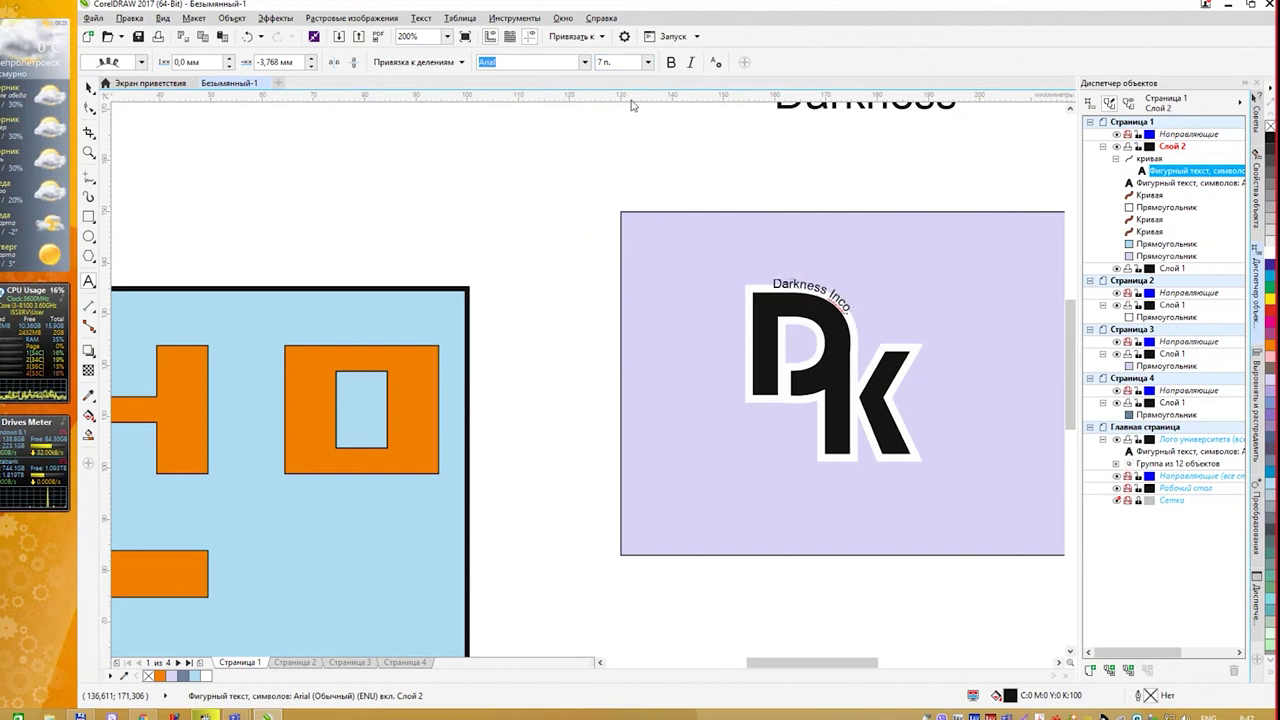
key("Escape")
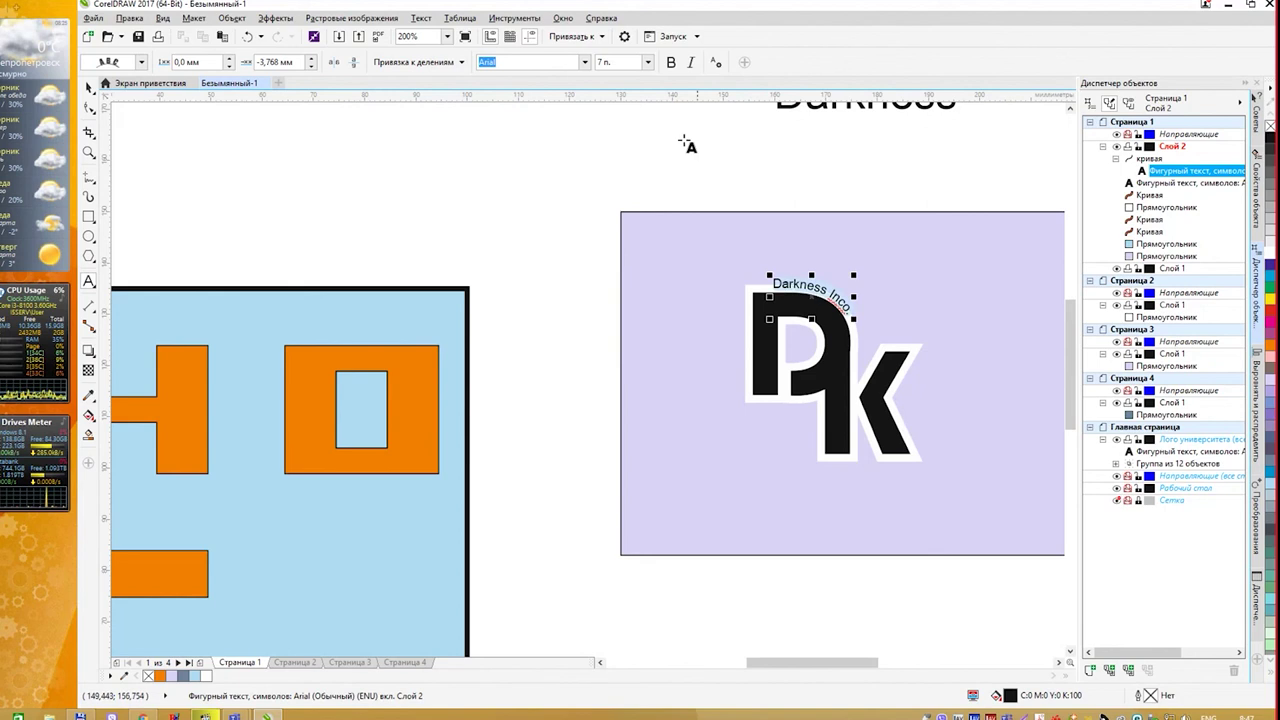
Change the font of the curved "Darkness Inco." text to Times New Roman.
left_click(585, 62)
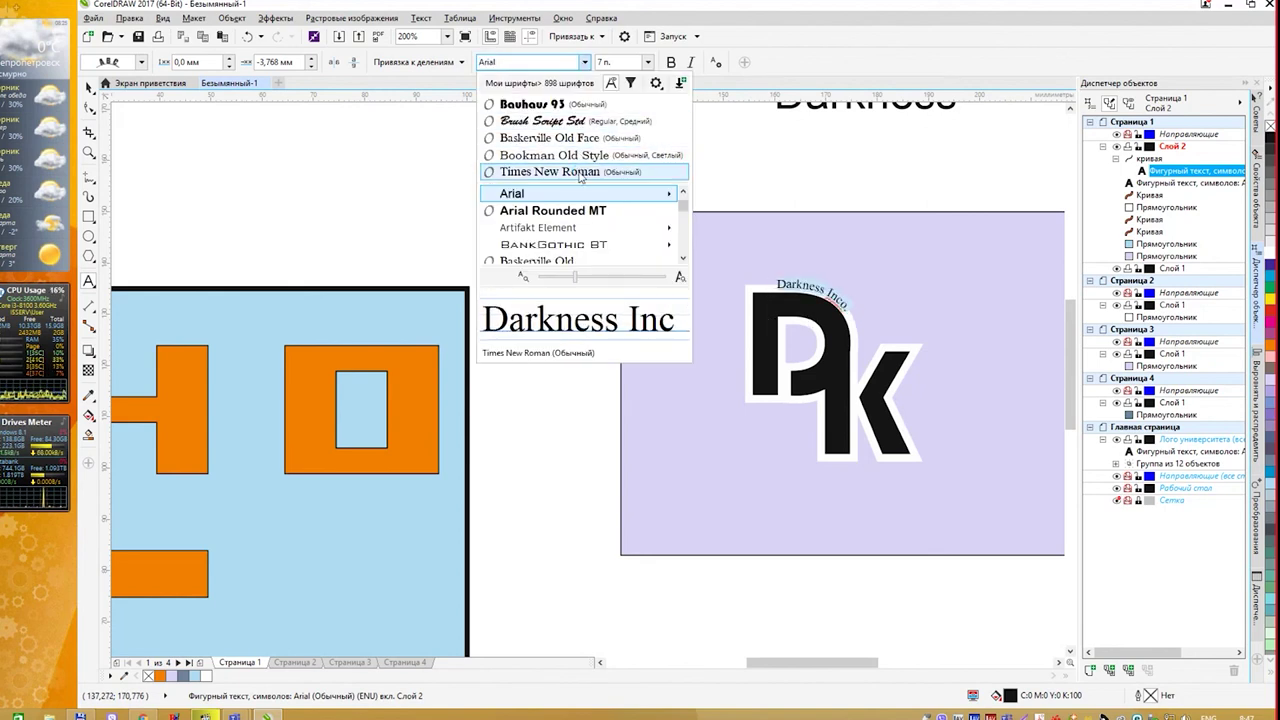
left_click(578, 172)
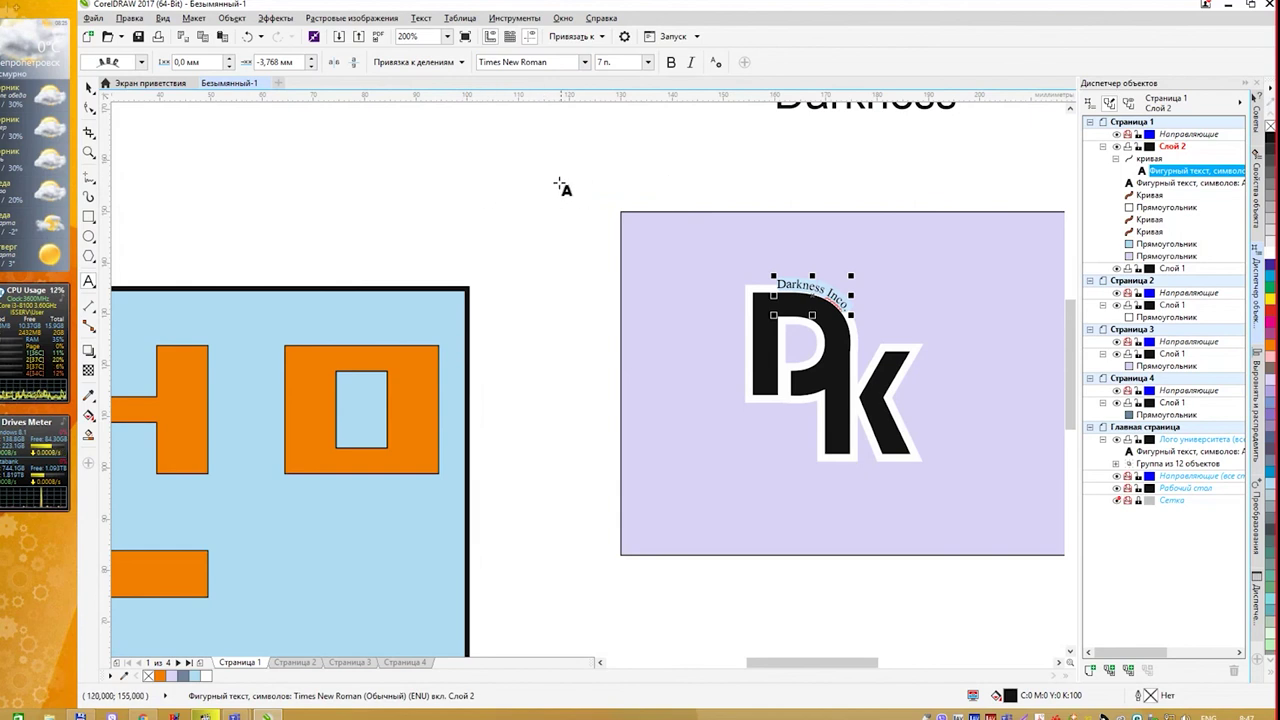
left_click(88, 87)
left_click(858, 165)
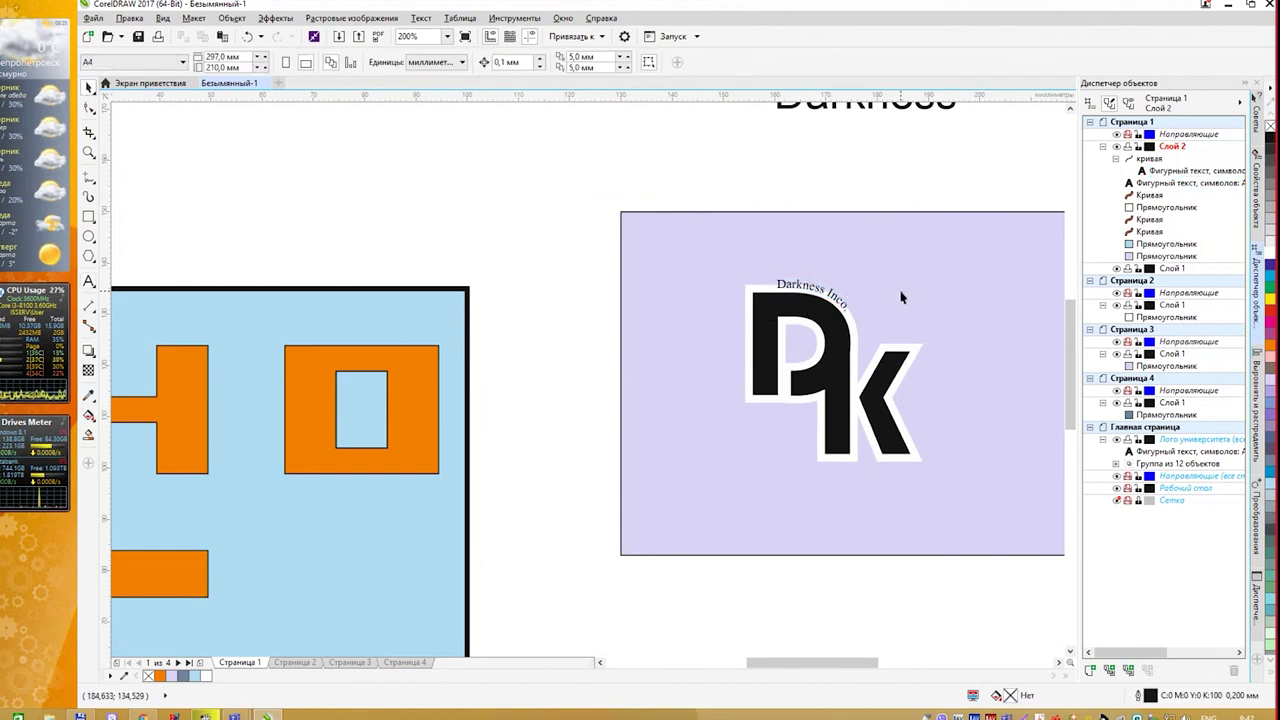
Offset the curved "Darkness Inco." text 1.5 mm from the outline of the monogram.
scroll(900, 297, "right", 3)
left_click(692, 292)
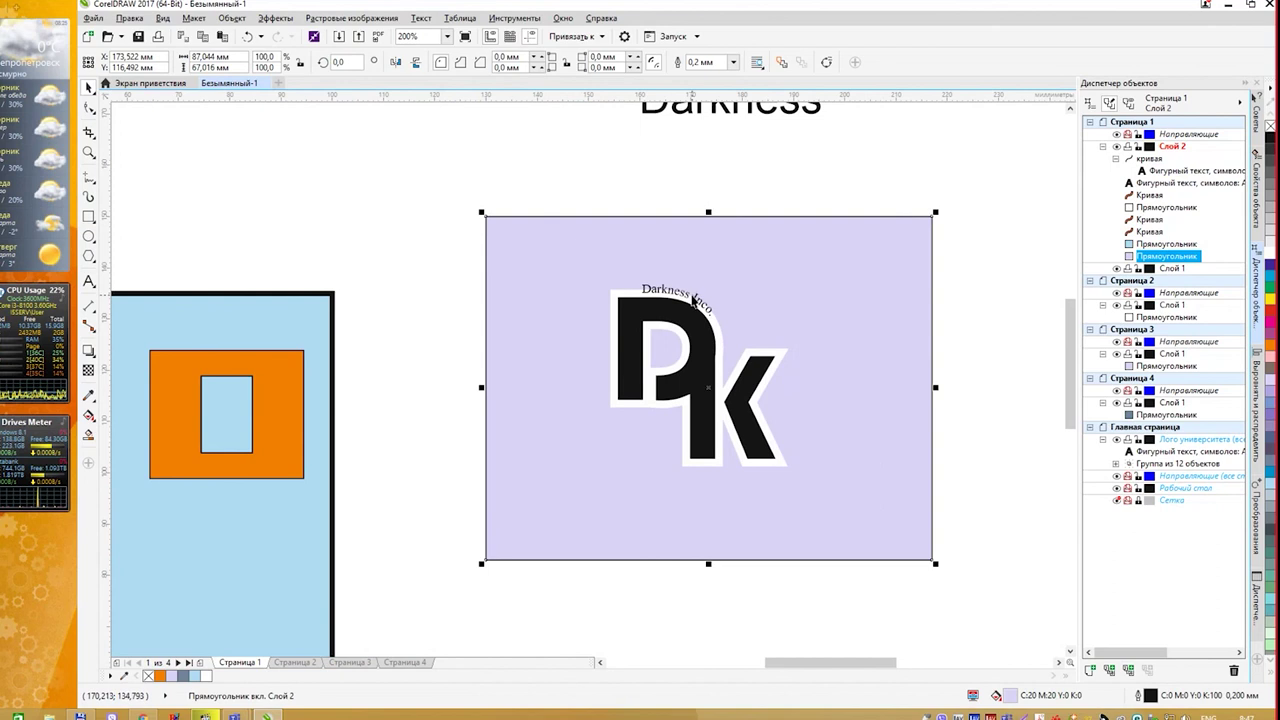
left_click(692, 299)
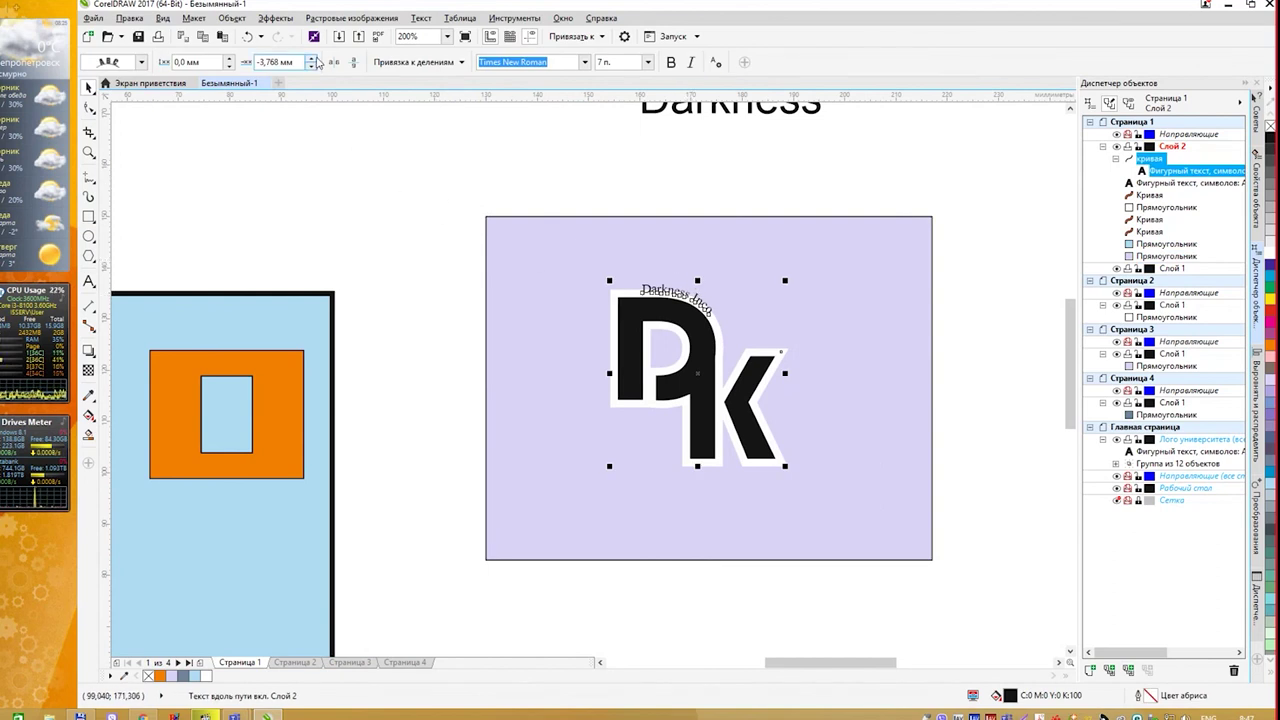
left_click(230, 62)
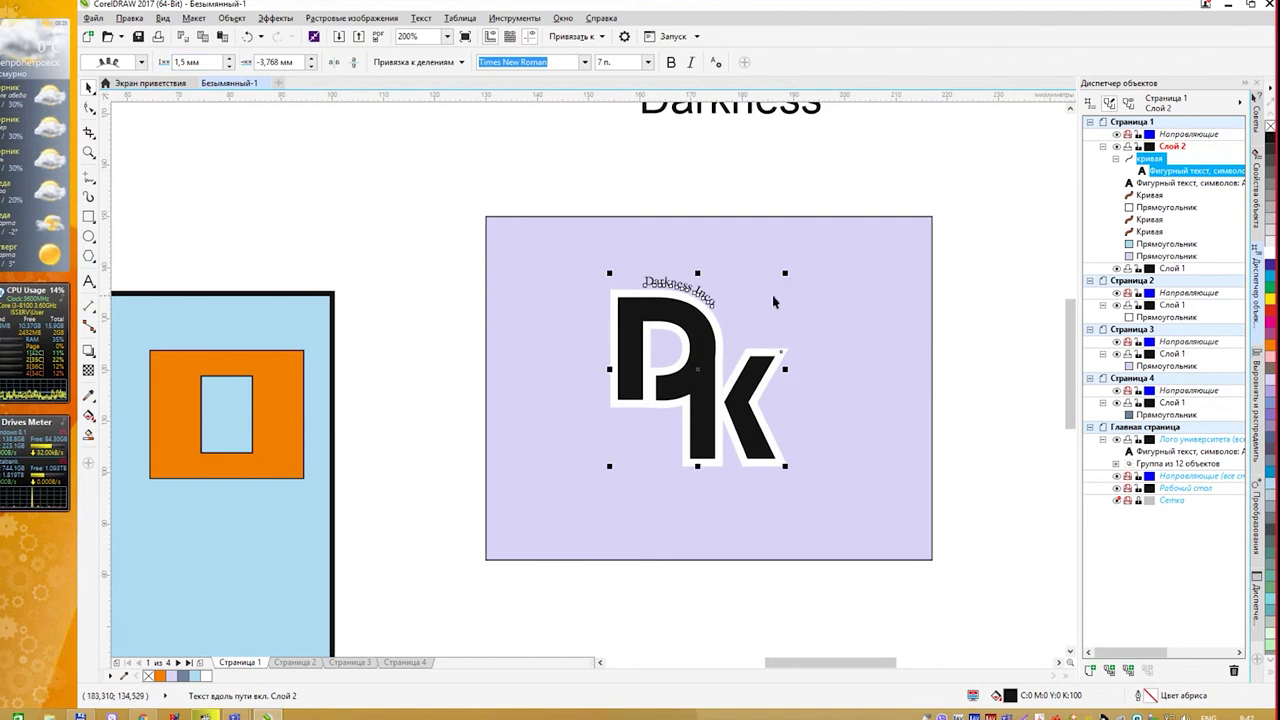
left_click(716, 305)
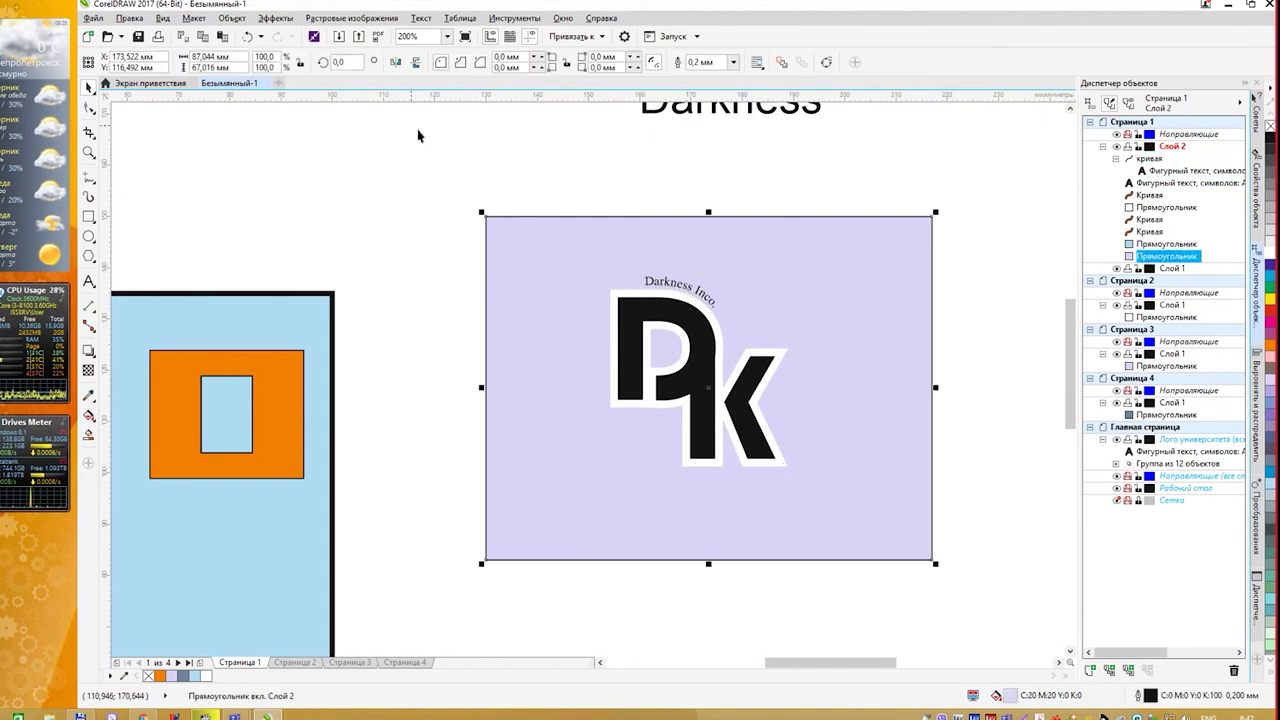
left_click(655, 284)
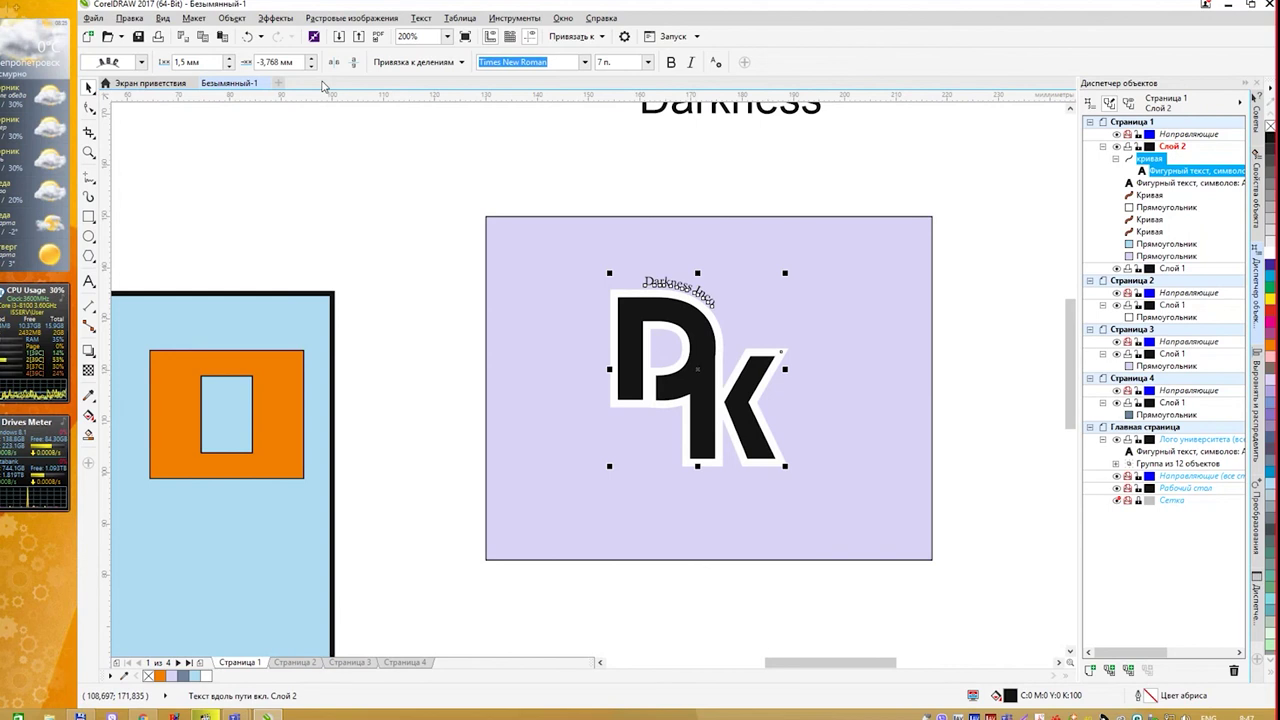
left_click(865, 208)
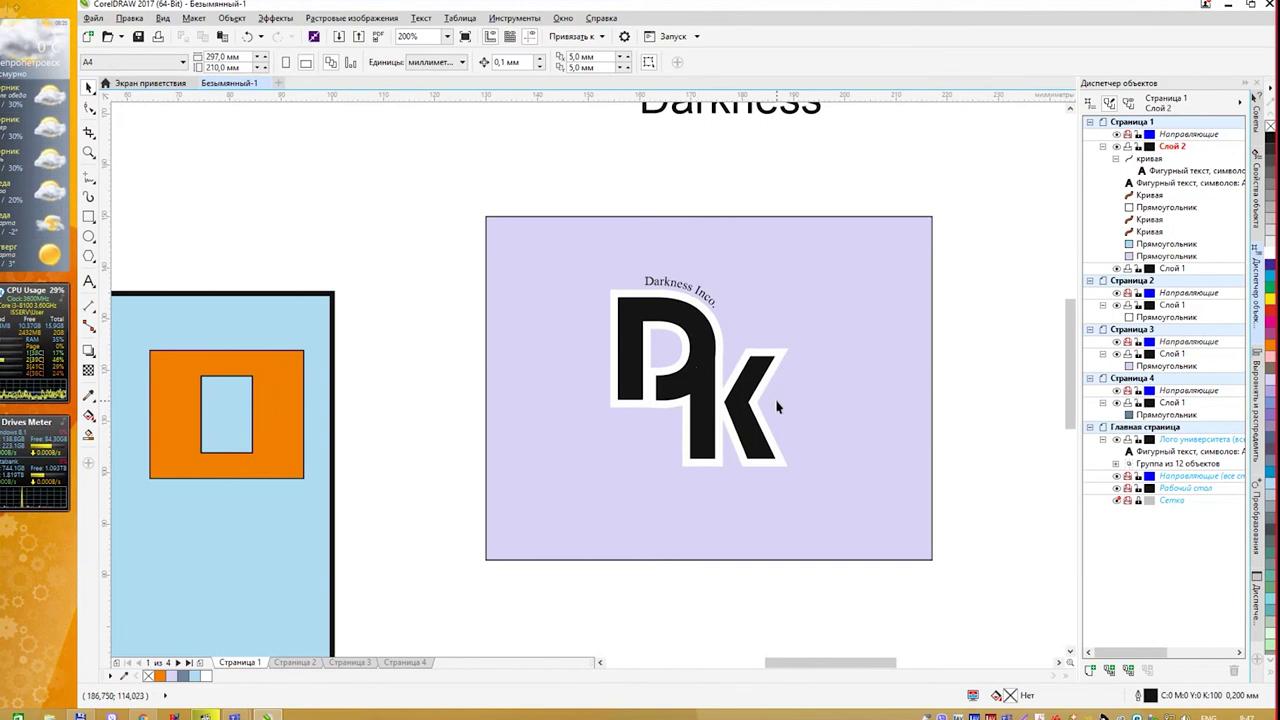
Move the lavender rectangle with its monogram and curved text down and left, beside the light blue square.
scroll(777, 406, "down", 1)
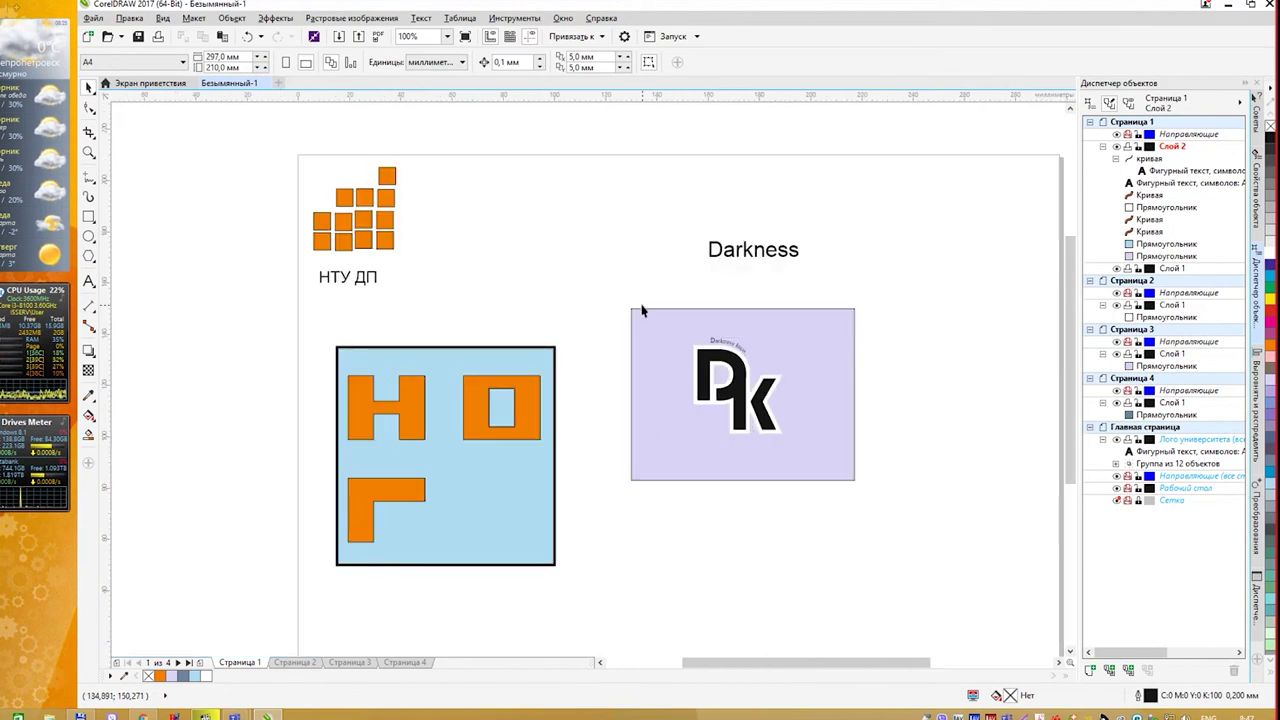
left_click_drag(618, 293, 899, 490)
left_click_drag(822, 364, 780, 399)
left_click(903, 404)
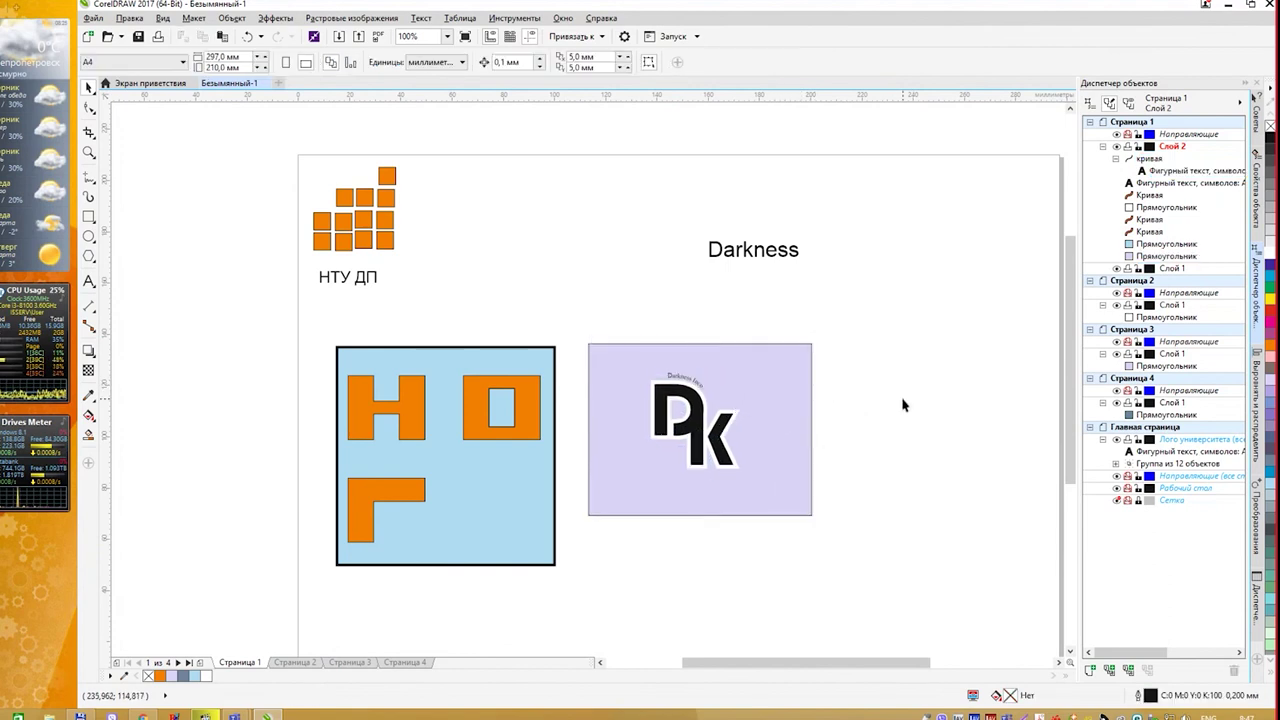
key("F8")
left_click_drag(866, 427, 832, 343)
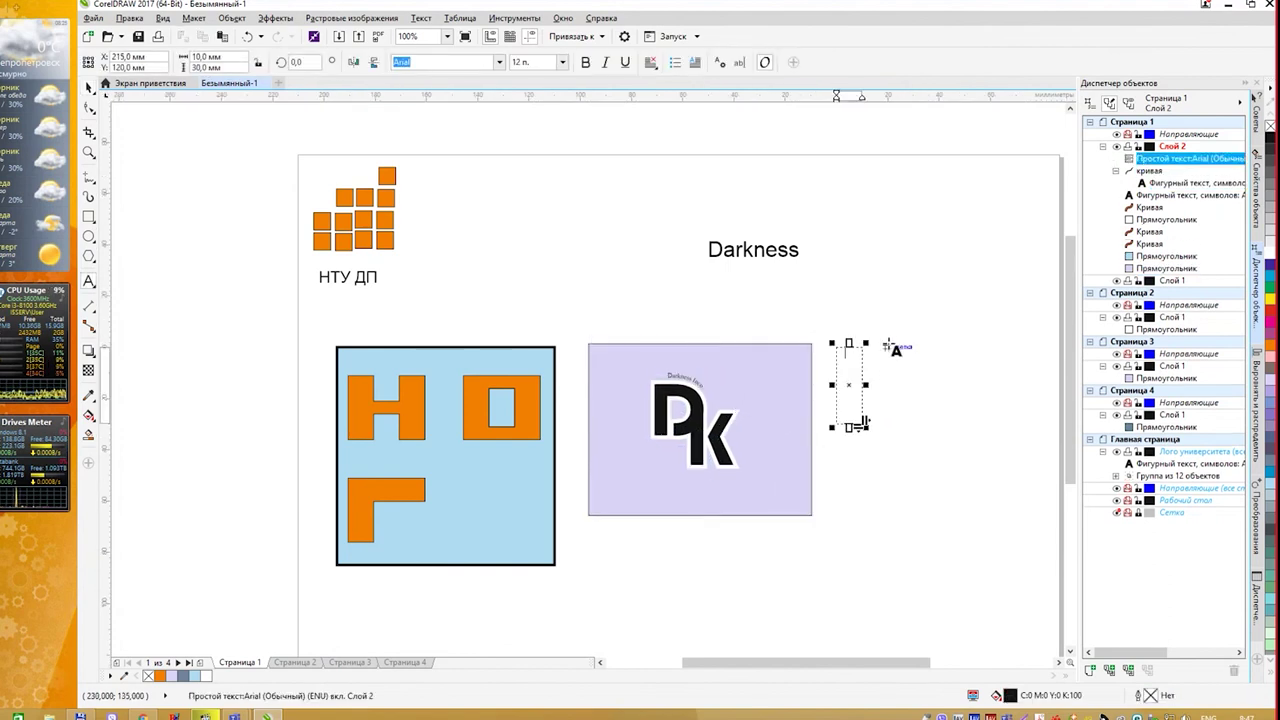
left_click(93, 92)
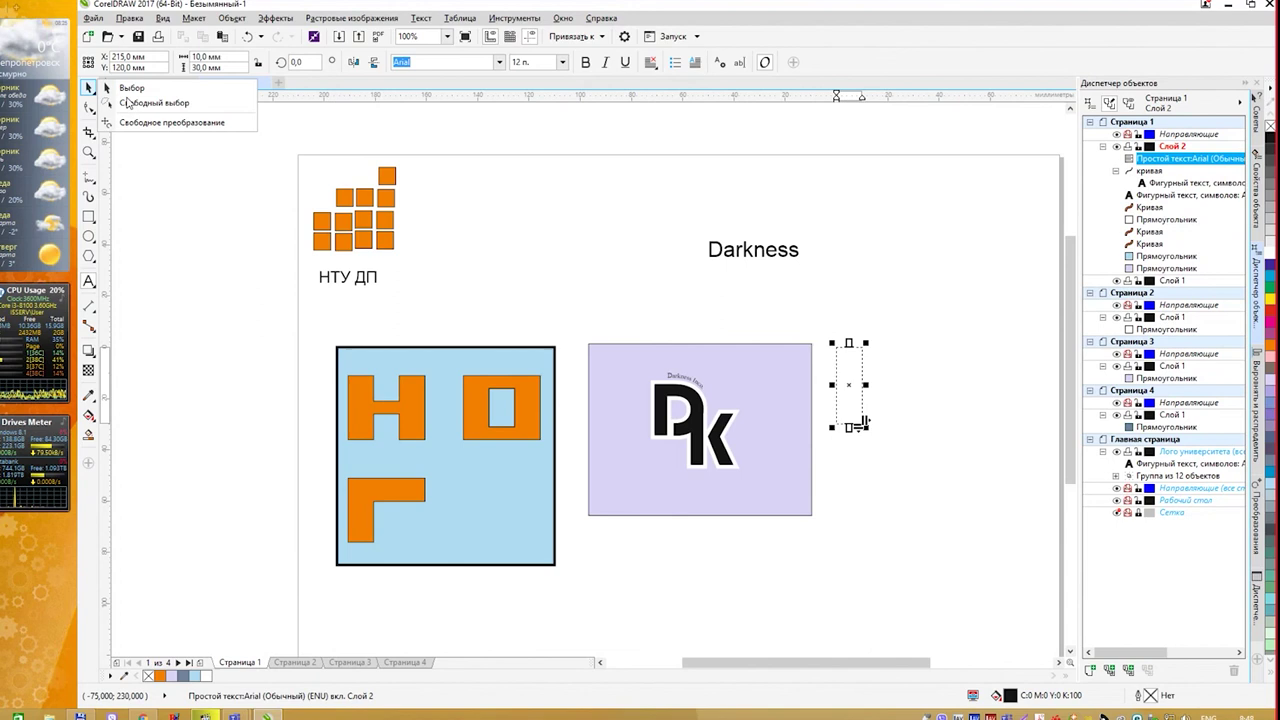
left_click(949, 375)
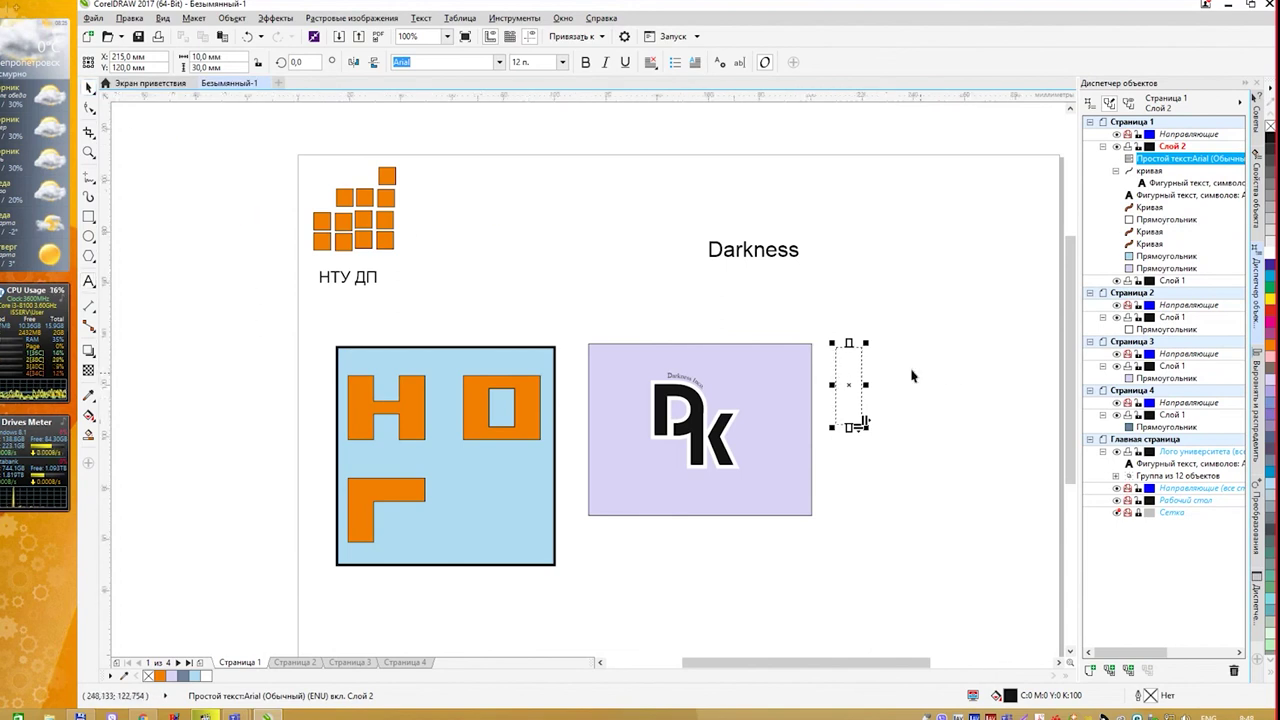
left_click(856, 346)
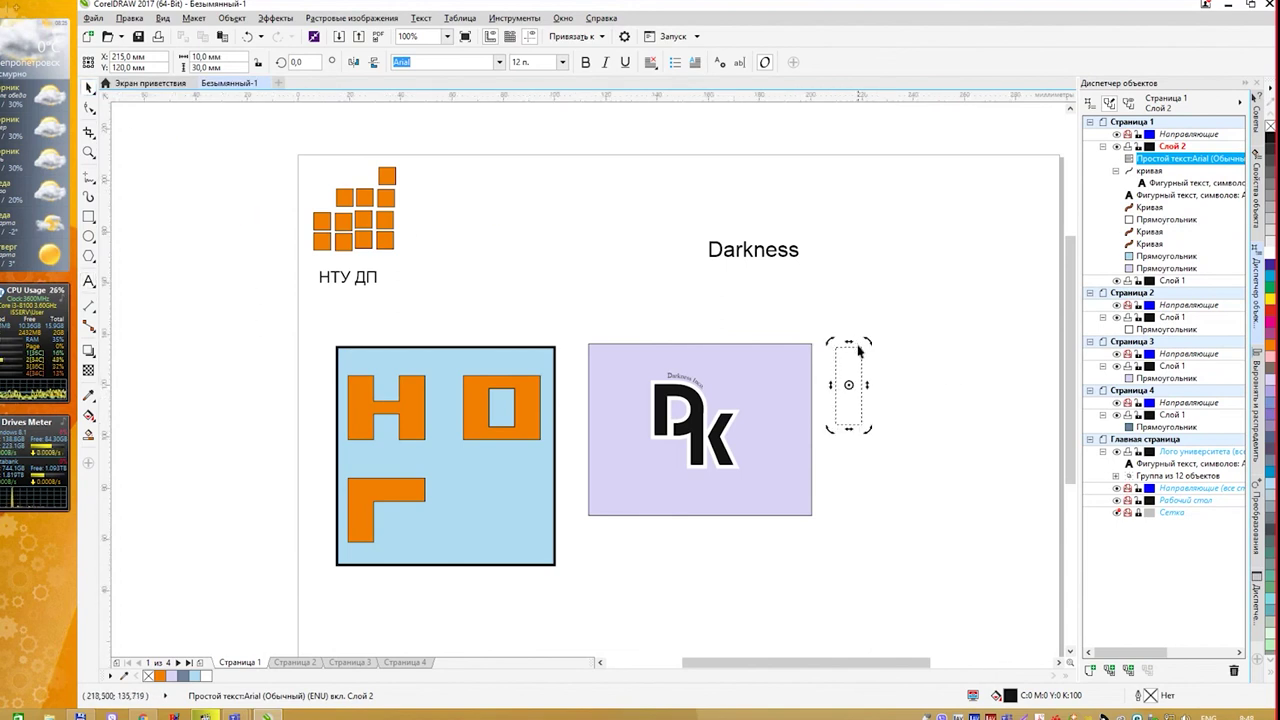
key("Delete")
Switch to page 2 and return to page 1 to view its artwork.
key("F8")
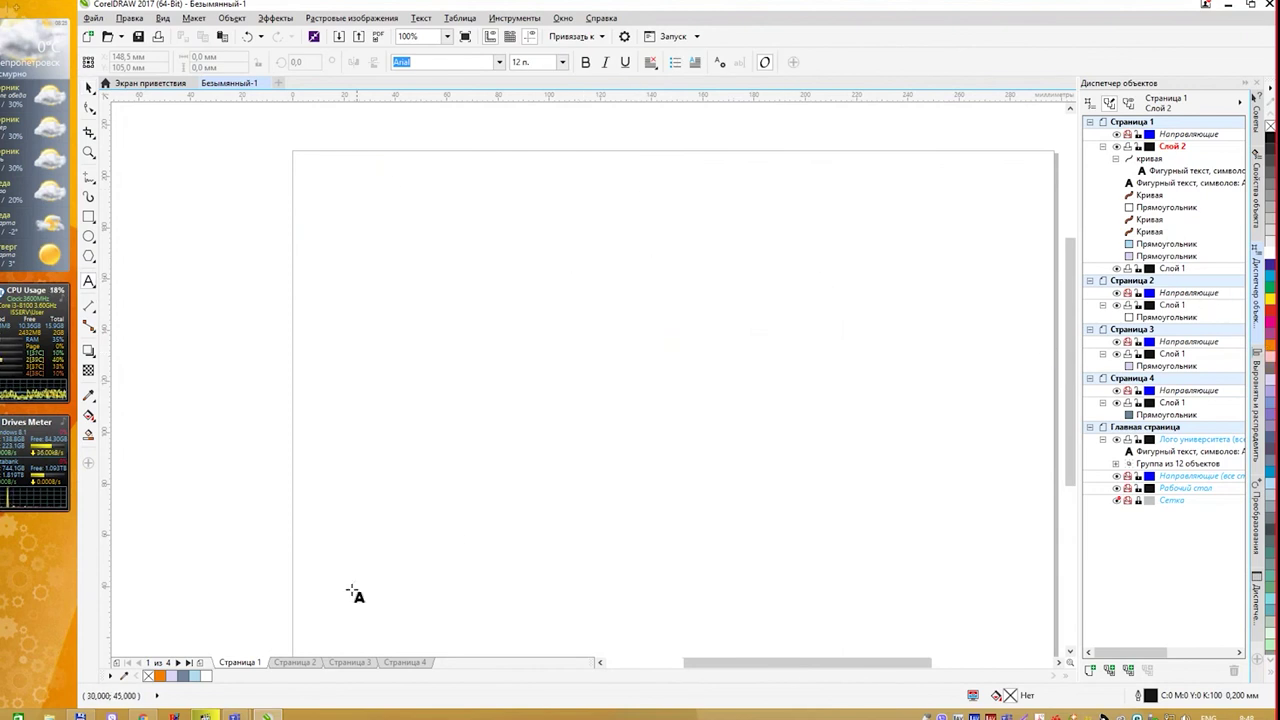
left_click_drag(492, 338, 517, 337)
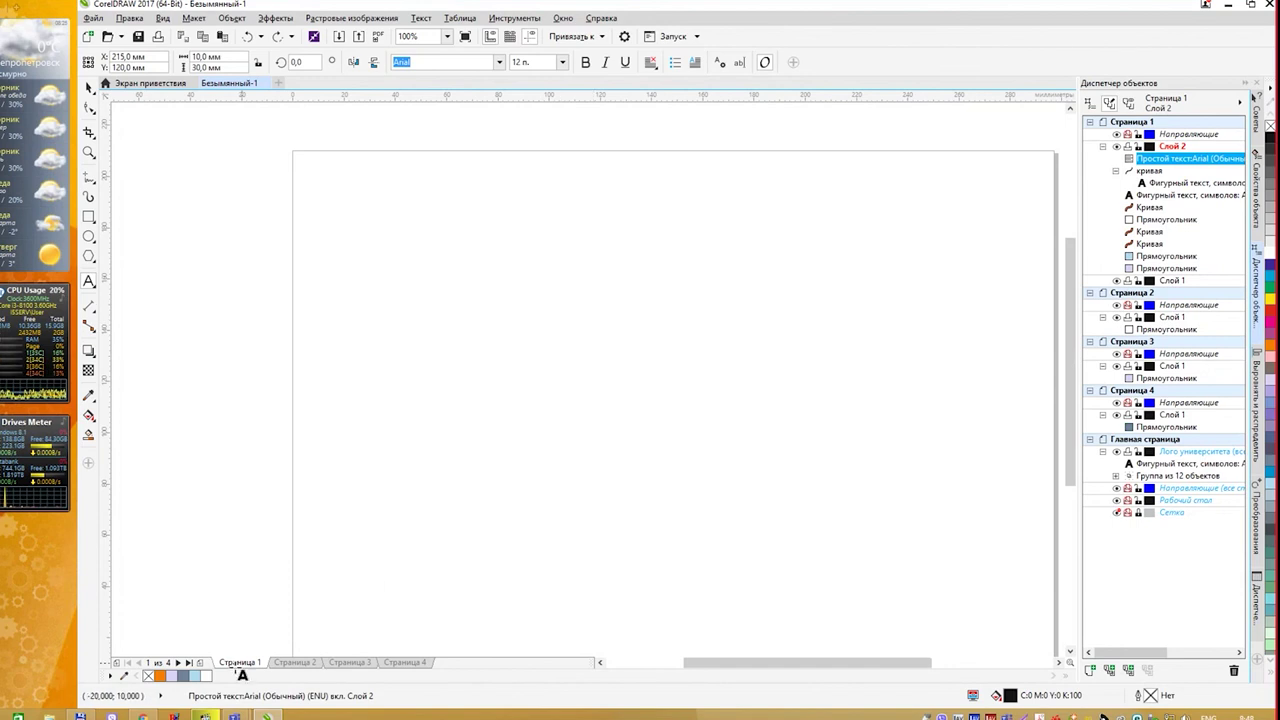
left_click_drag(281, 664, 257, 664)
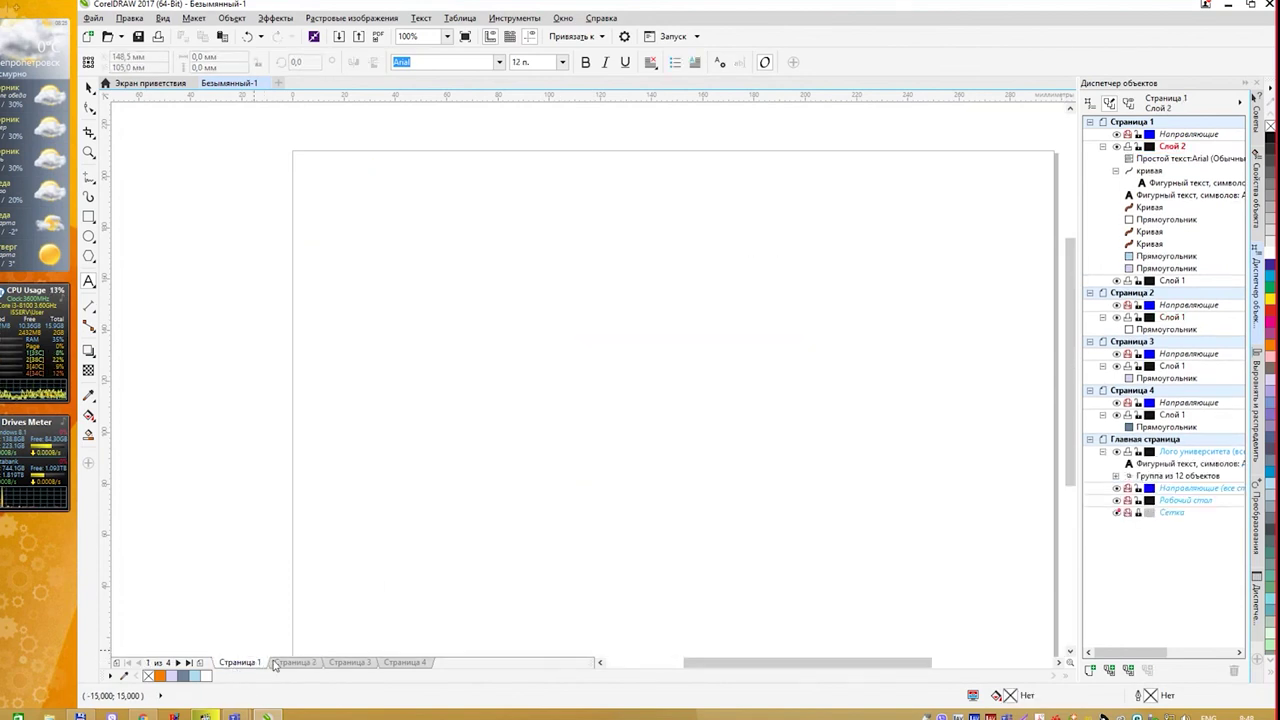
left_click(275, 664)
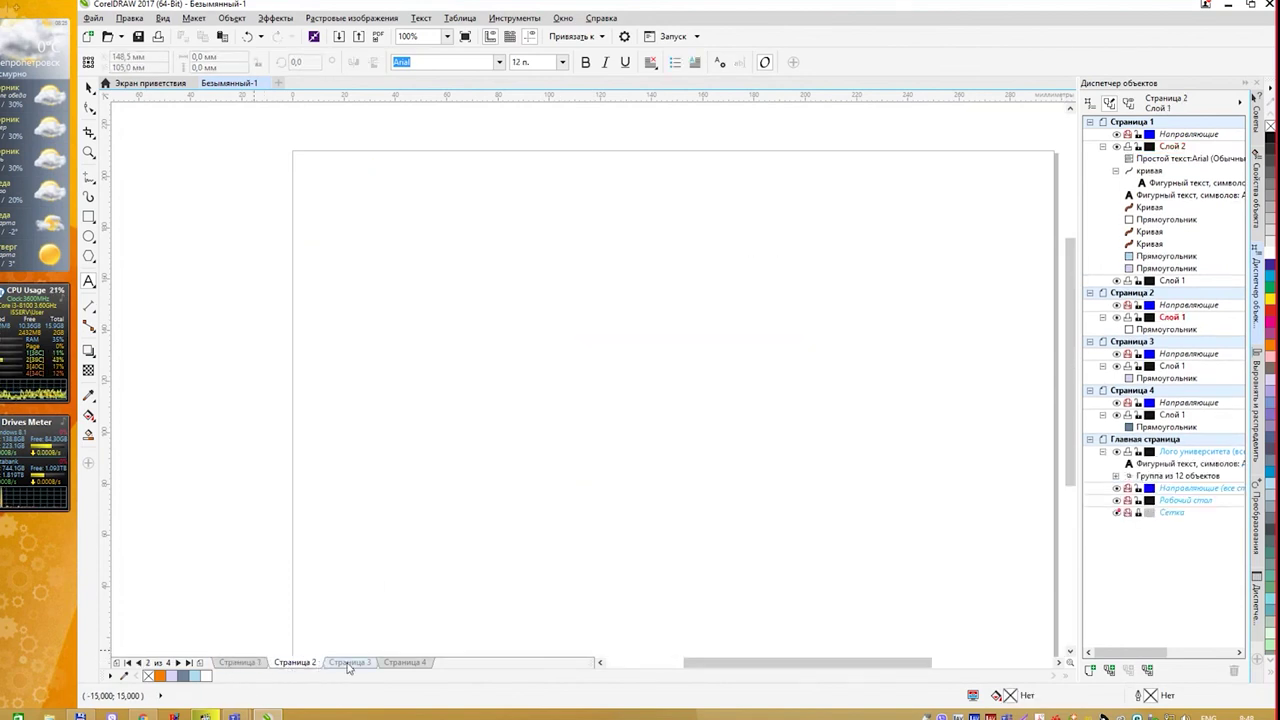
left_click(254, 664)
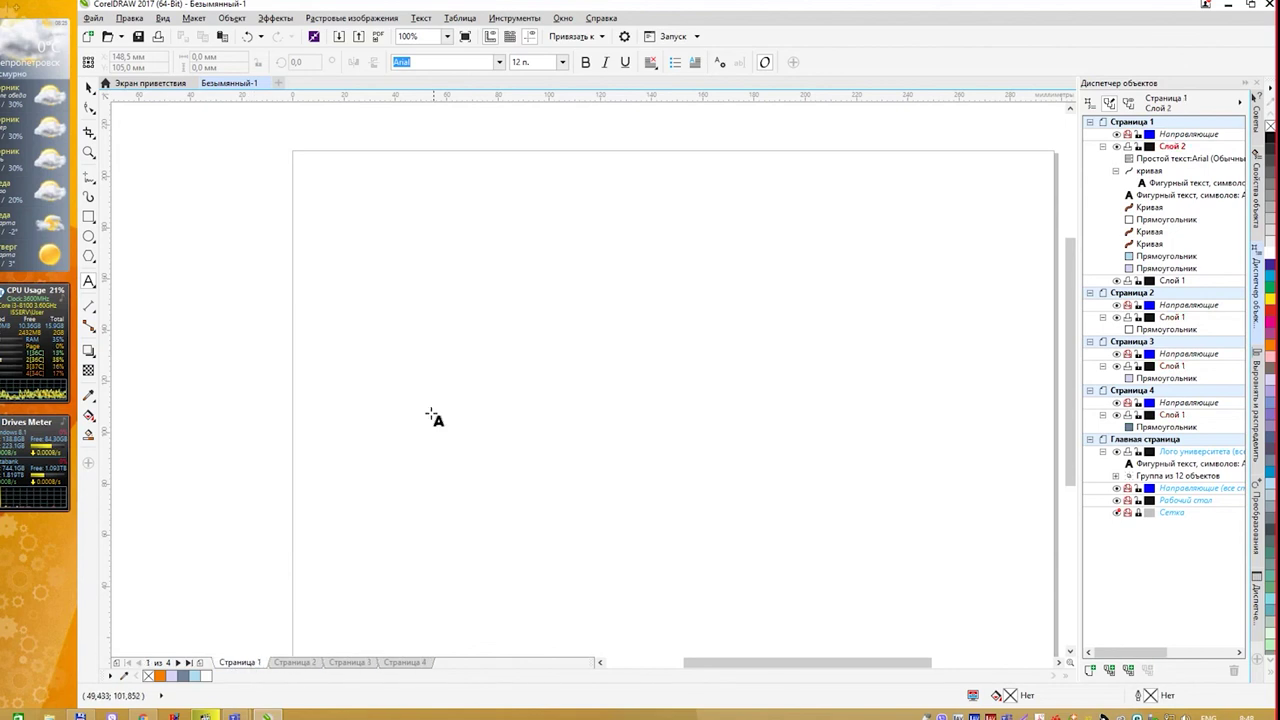
left_click(292, 651)
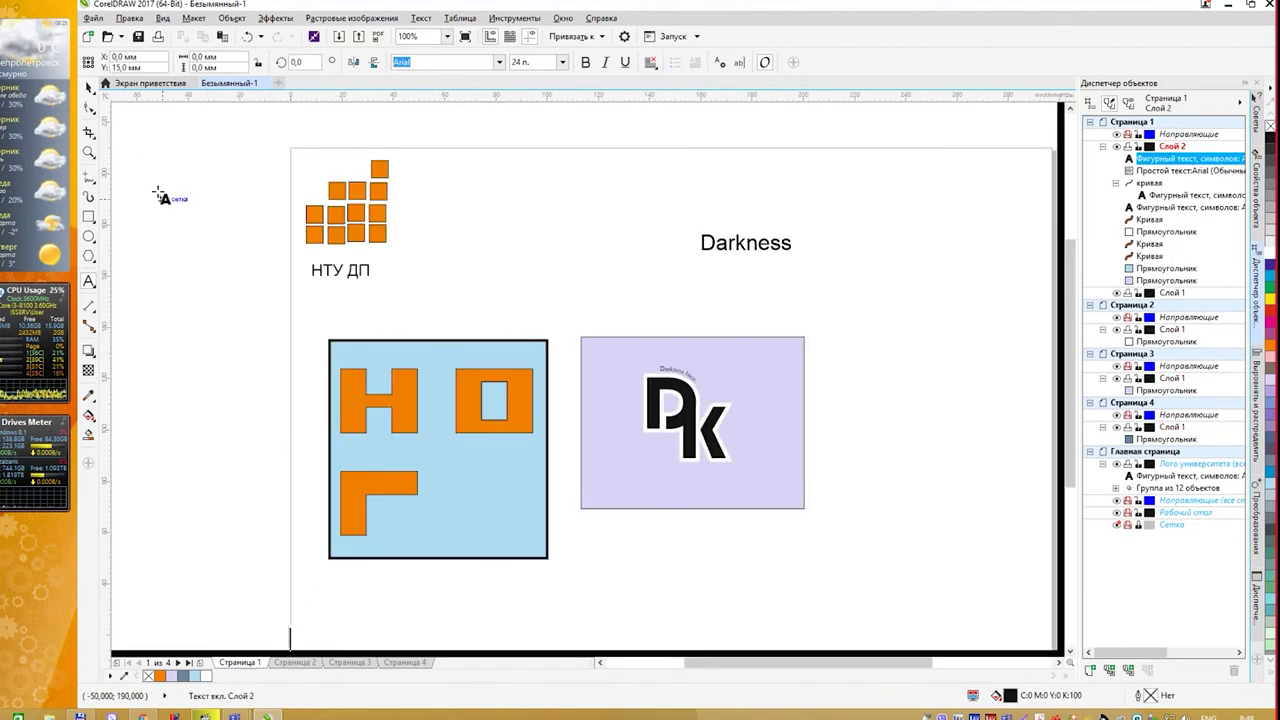